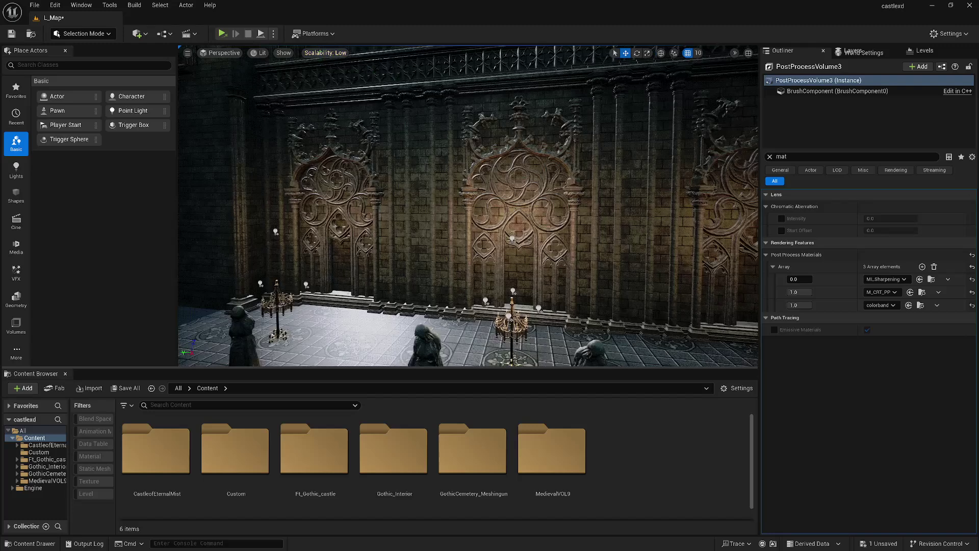
Raise the Shadows, Global Illumination, Reflections and Textures scalability groups to High
{"action": "left_click", "coordinate": [325, 53]}
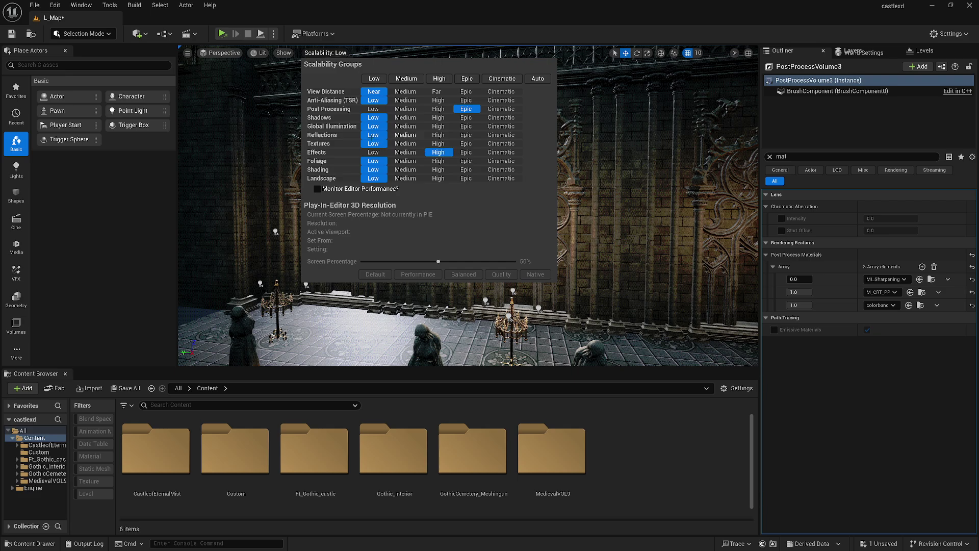
{"action": "right_click_drag", "start_coordinate": [286, 174], "coordinate": [311, 157]}
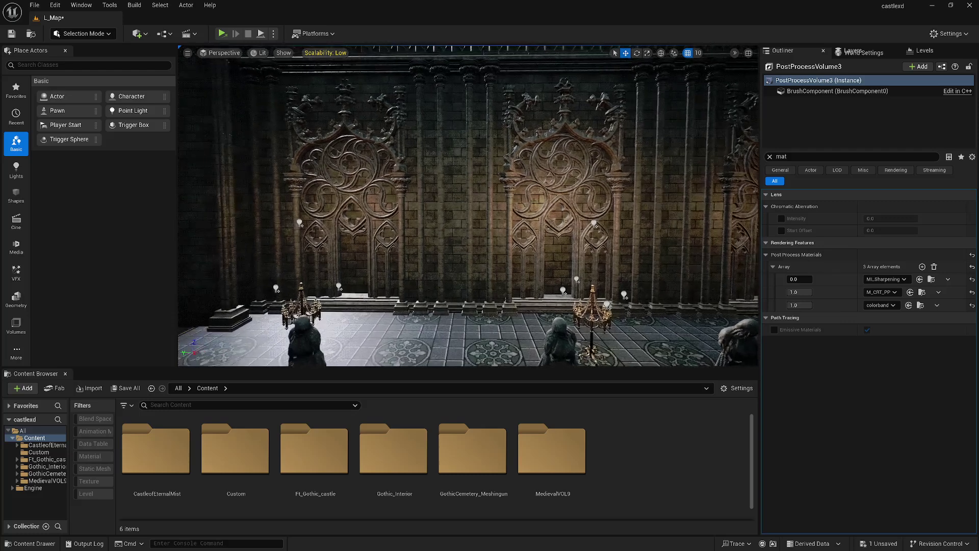
{"action": "left_click", "coordinate": [326, 52]}
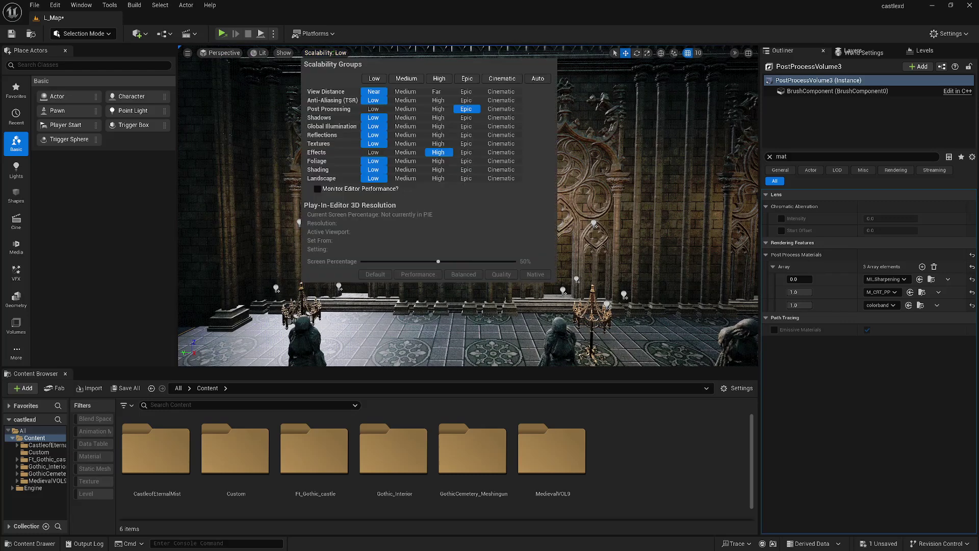
{"action": "left_click", "coordinate": [437, 117]}
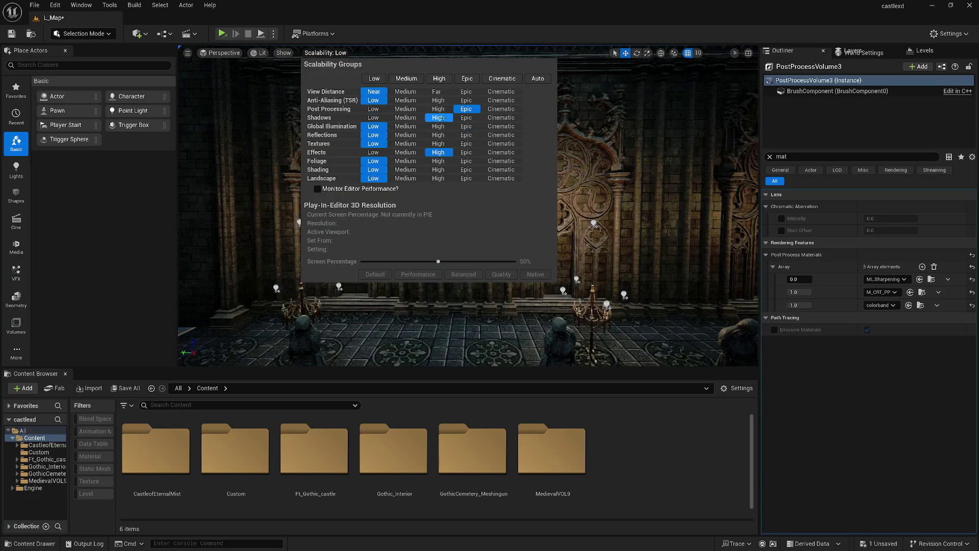
{"action": "left_click", "coordinate": [439, 125]}
{"action": "left_click", "coordinate": [438, 135]}
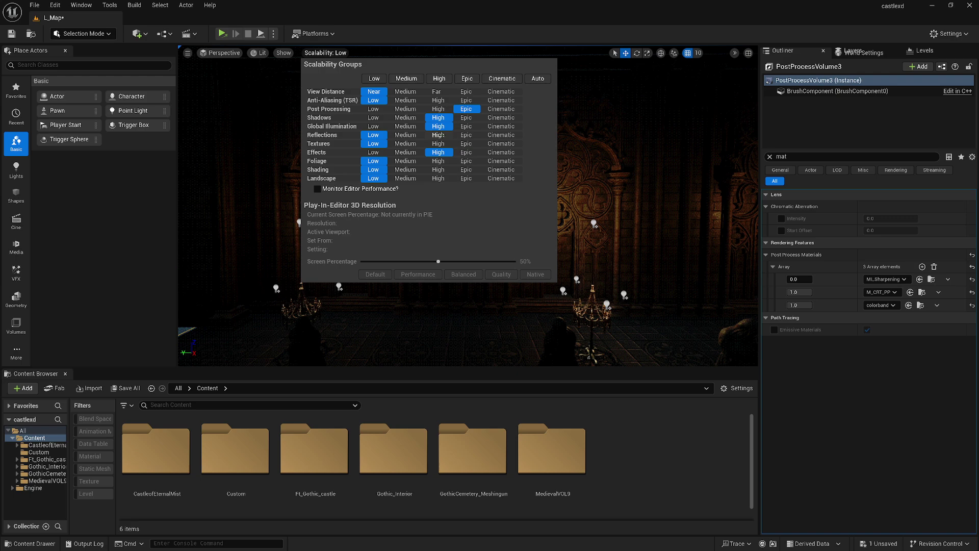
{"action": "left_click", "coordinate": [441, 145]}
Inspect the hall's lighting around the arches and candles in a full-screen viewport, and return to the normal layout
{"action": "mouse_move", "coordinate": [587, 204]}
{"action": "right_mouse_down"}
{"action": "mouse_move", "coordinate": [683, 260]}
{"action": "mouse_move", "coordinate": [627, 221]}
{"action": "mouse_move", "coordinate": [592, 220]}
{"action": "right_mouse_up"}
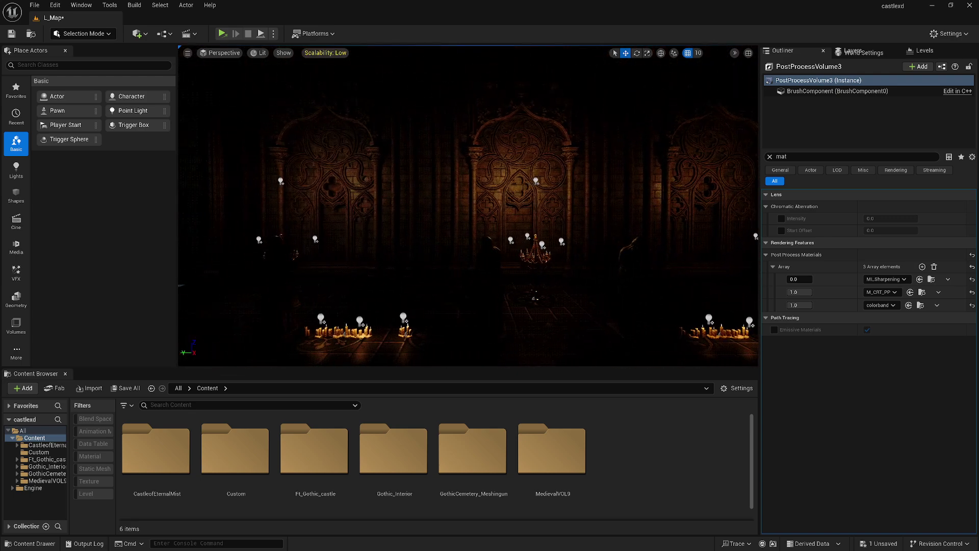
{"action": "key", "text": "F11"}
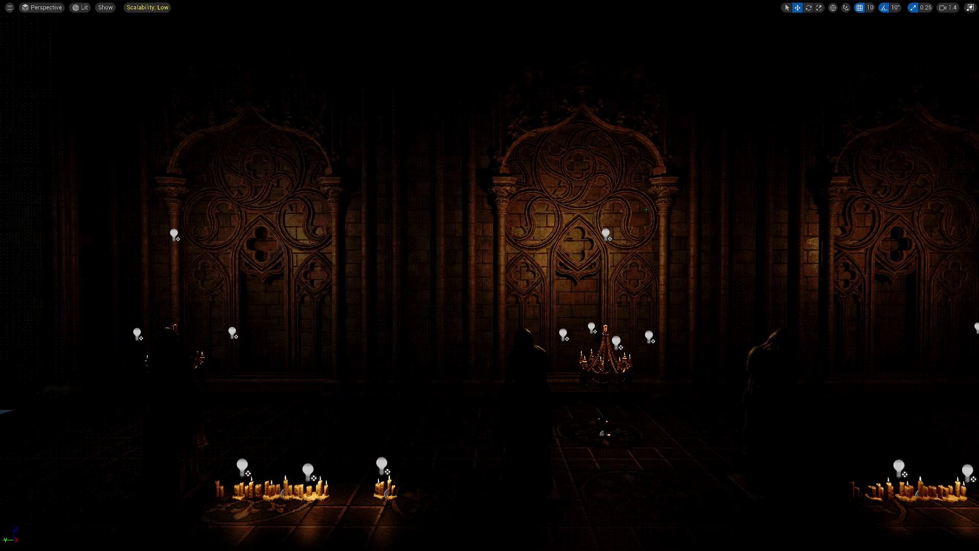
{"action": "right_click_drag", "start_coordinate": [591, 220], "coordinate": [568, 212]}
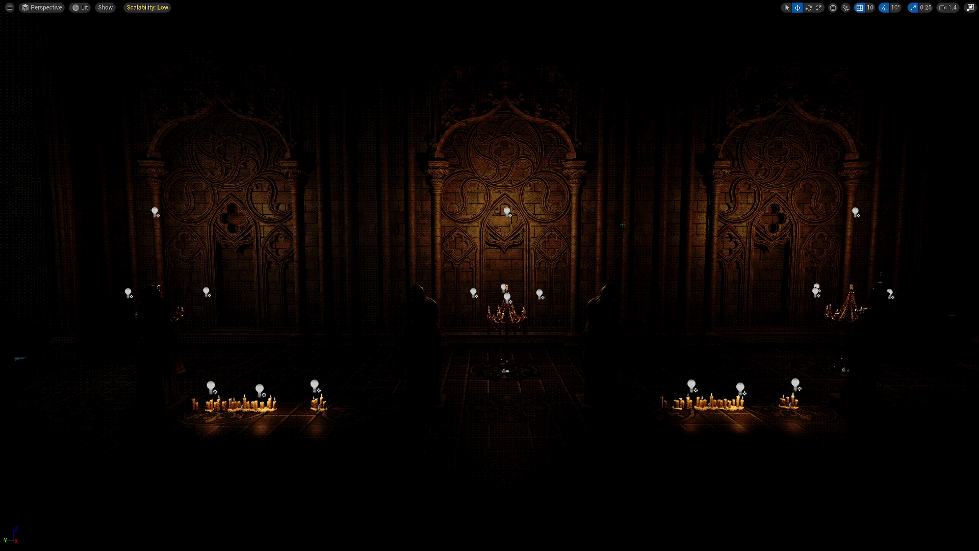
{"action": "key", "text": "F11"}
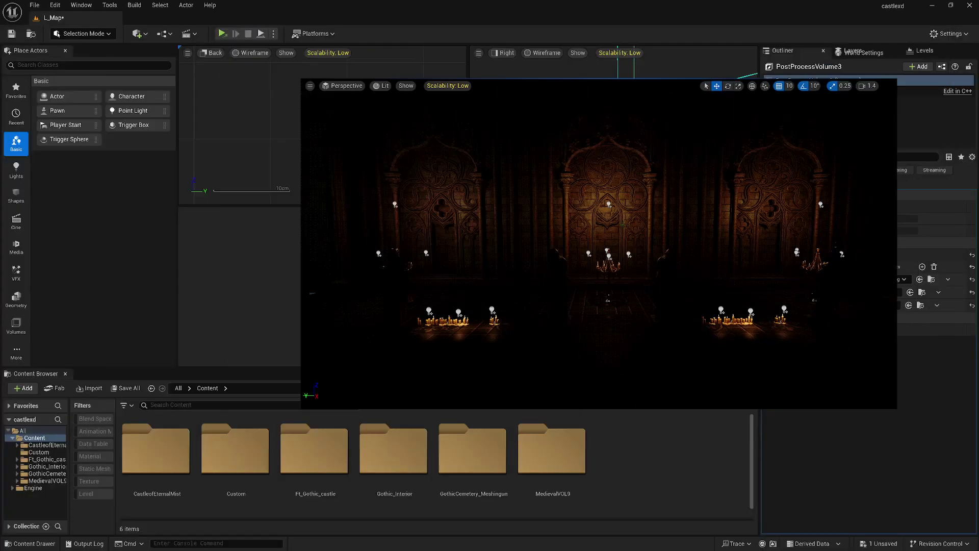
Set the Shadows, Global Illumination, Reflections and Textures scalability groups back to Low
{"action": "left_click", "coordinate": [327, 53]}
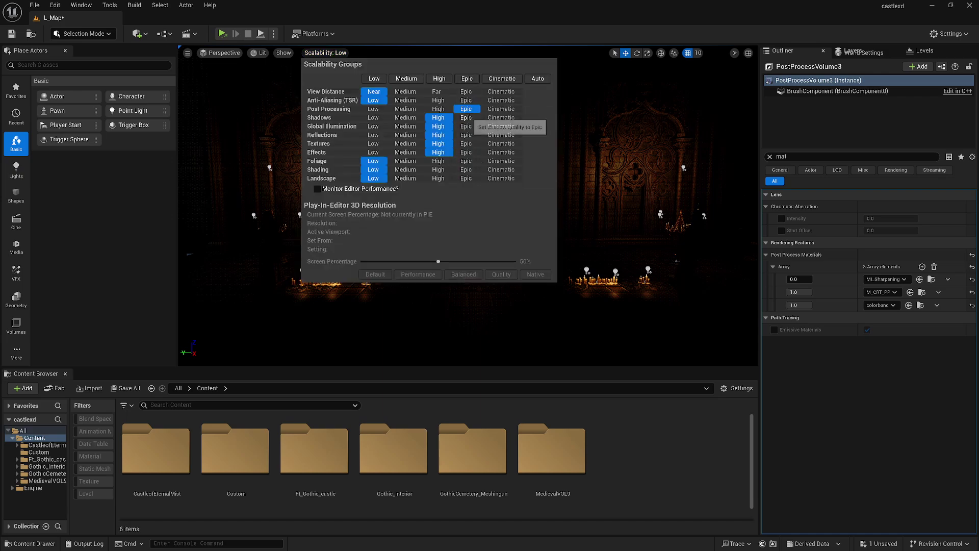
{"action": "left_click", "coordinate": [373, 117]}
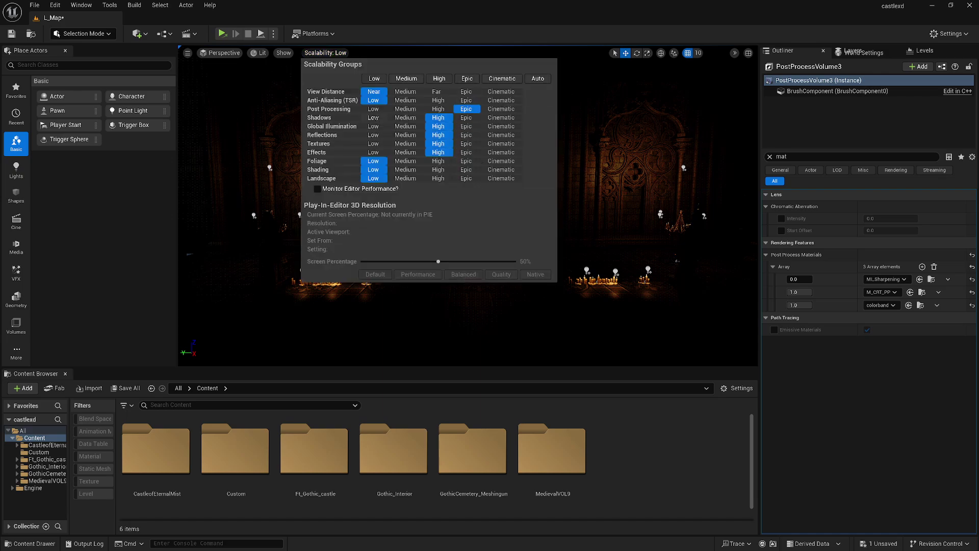
{"action": "left_click", "coordinate": [373, 126]}
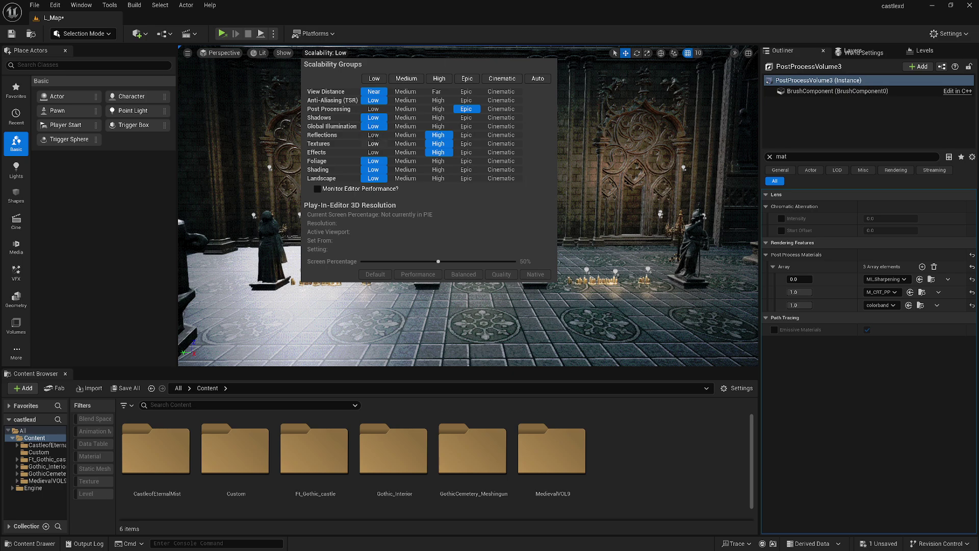
{"action": "left_click", "coordinate": [373, 135]}
{"action": "left_click", "coordinate": [372, 143]}
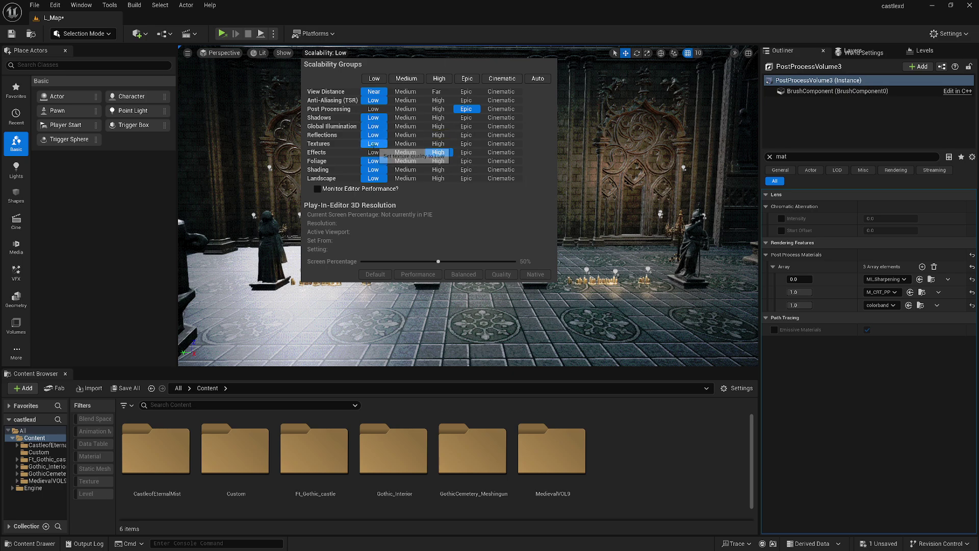
Set the weight of the colorband post process material on PostProcessVolume3 to 1.0
{"action": "right_click_drag", "start_coordinate": [468, 206], "coordinate": [566, 200]}
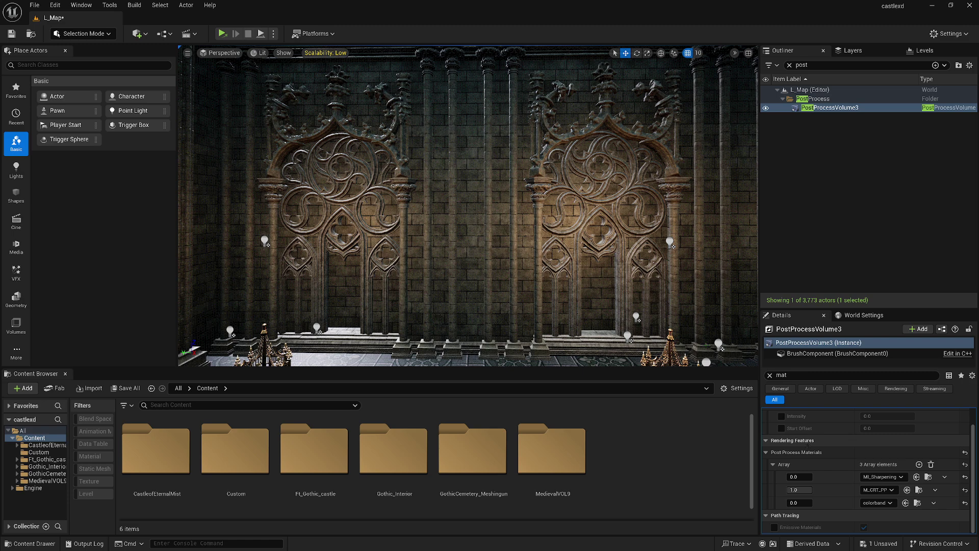
{"action": "right_click_drag", "start_coordinate": [468, 204], "coordinate": [468, 204]}
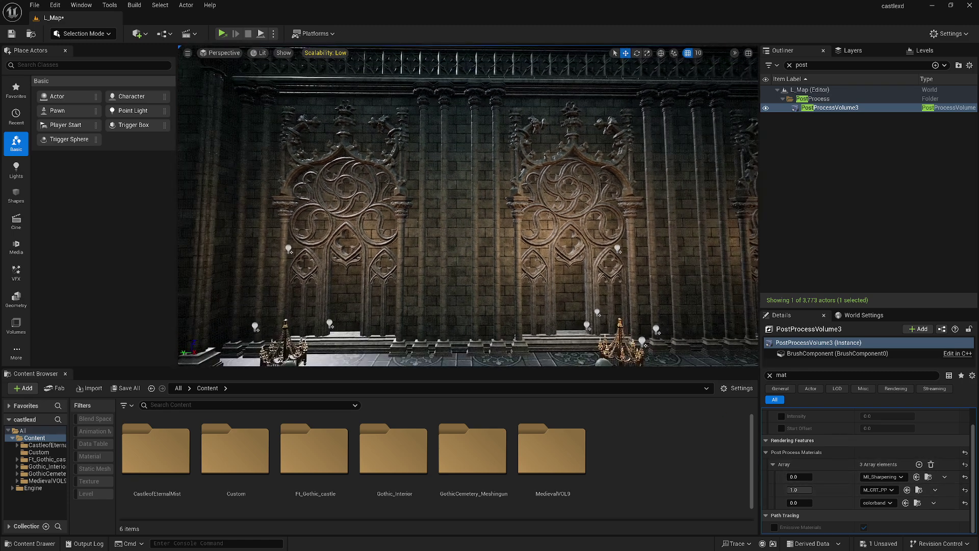
{"action": "left_click", "coordinate": [807, 502]}
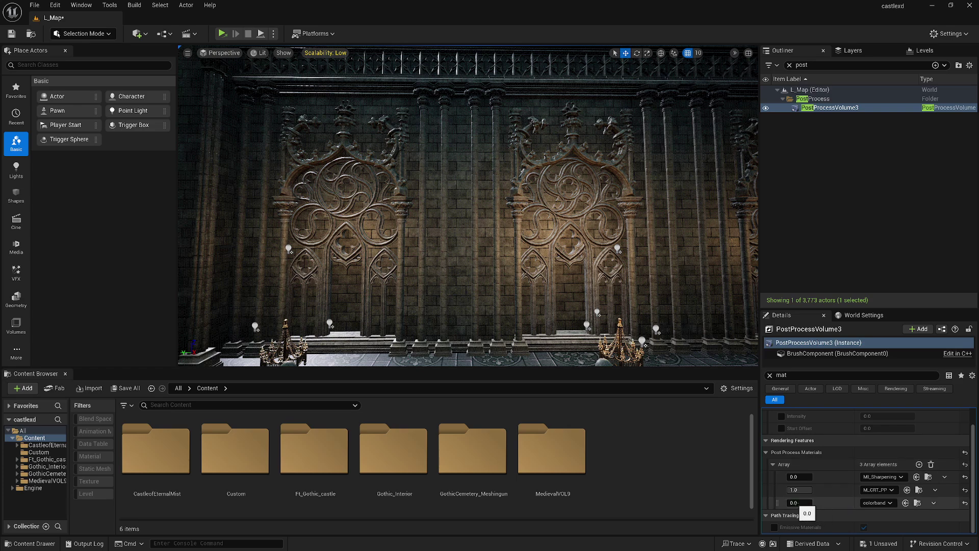
{"action": "type", "text": "0.03"}
{"action": "key", "text": "Return"}
{"action": "left_click_drag", "start_coordinate": [799, 503], "coordinate": [837, 502]}
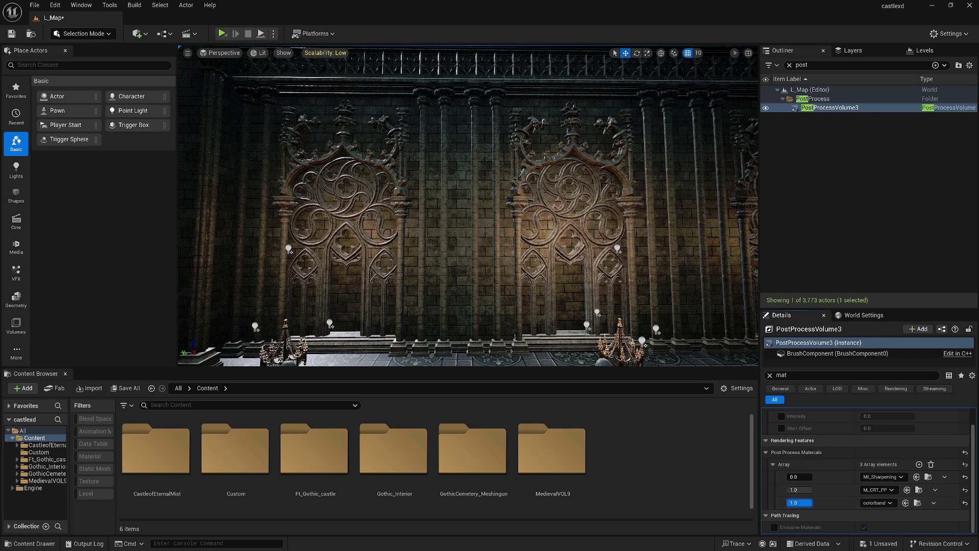
{"action": "mouse_move", "coordinate": [468, 204]}
{"action": "right_mouse_down"}
{"action": "mouse_move", "coordinate": [468, 189]}
{"action": "mouse_move", "coordinate": [468, 220]}
{"action": "right_mouse_up"}
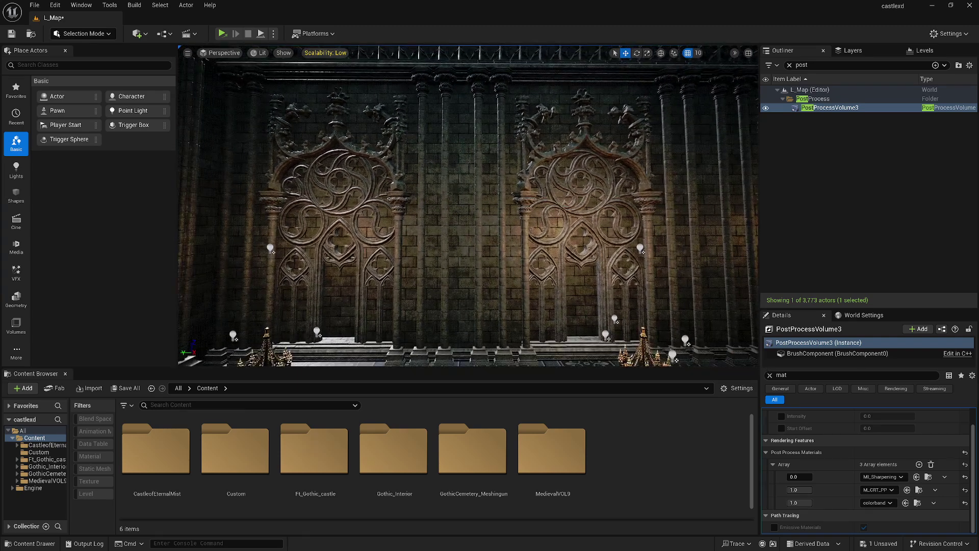
Try a shutter speed of about 78.28, ISO 427138.5 and aperture of about 9.08 on the post process volume, and undo these changes
{"action": "left_click", "coordinate": [769, 374]}
{"action": "scroll", "coordinate": [820, 432], "scroll_direction": "down", "scroll_amount": 10}
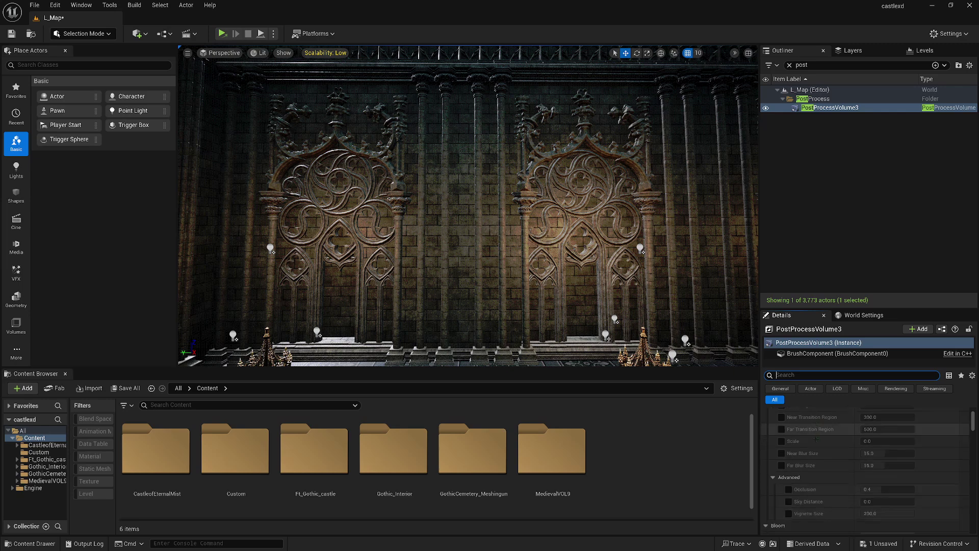
{"action": "scroll", "coordinate": [820, 432], "scroll_direction": "down", "scroll_amount": 10}
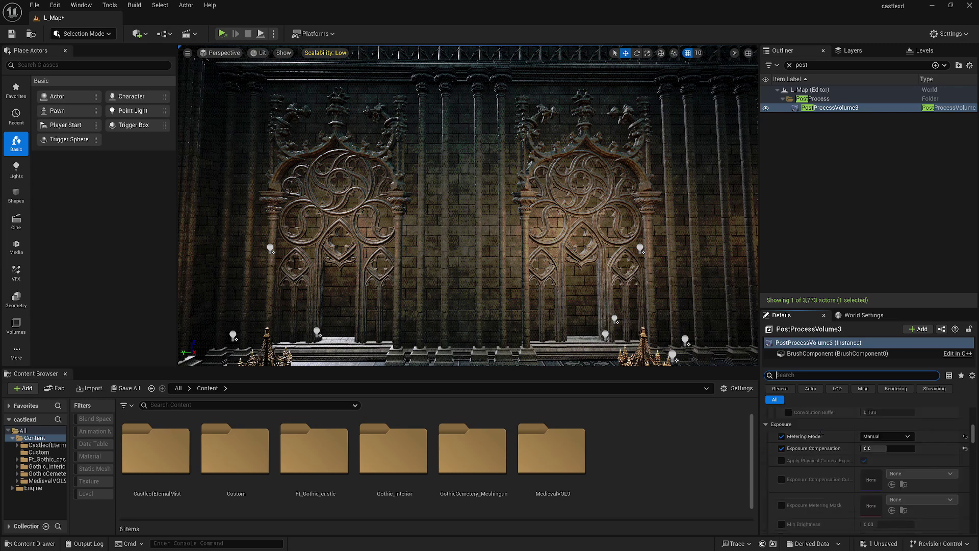
{"action": "scroll", "coordinate": [820, 435], "scroll_direction": "down", "scroll_amount": 5}
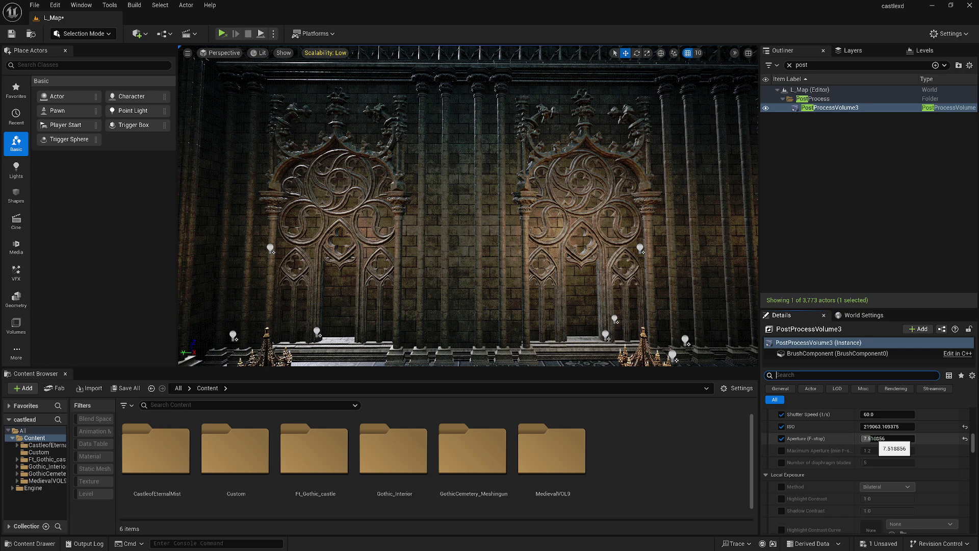
{"action": "left_click_drag", "start_coordinate": [877, 439], "coordinate": [892, 414]}
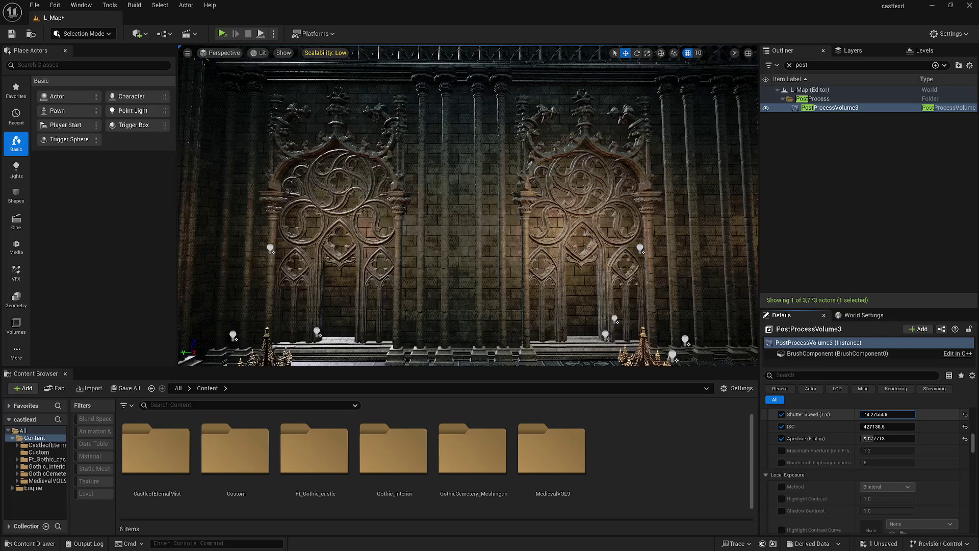
{"action": "key", "text": "ctrl+z"}
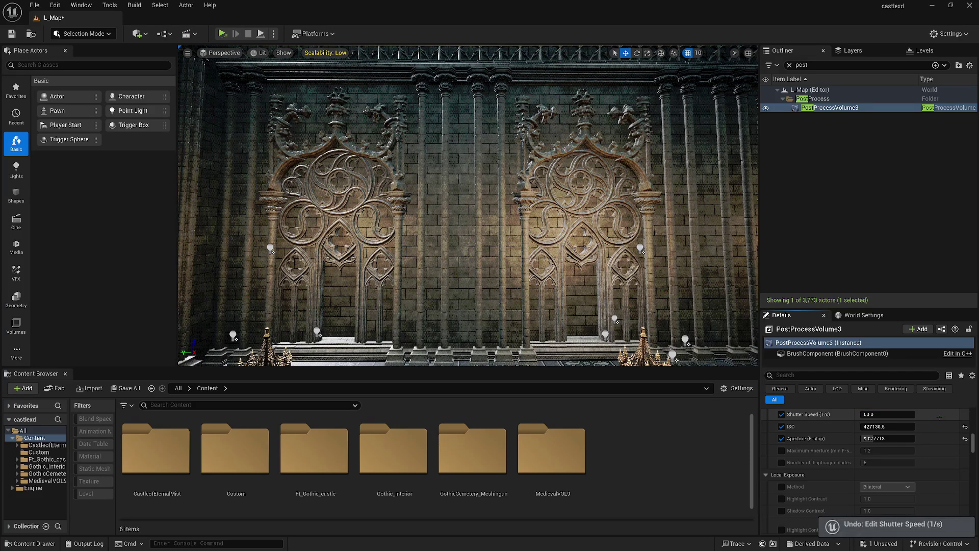
{"action": "key", "text": "ctrl+z"}
{"action": "key", "text": "ctrl+z"}
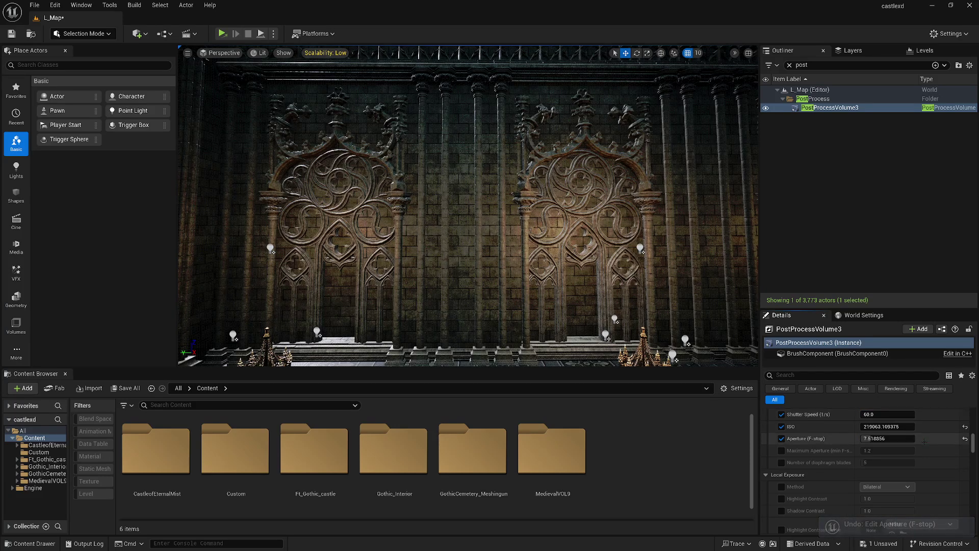
Try the Auto Exposure Basic and Auto Exposure Histogram metering modes, and set the exposure metering back to Manual
{"action": "scroll", "coordinate": [924, 442], "scroll_direction": "down", "scroll_amount": 5}
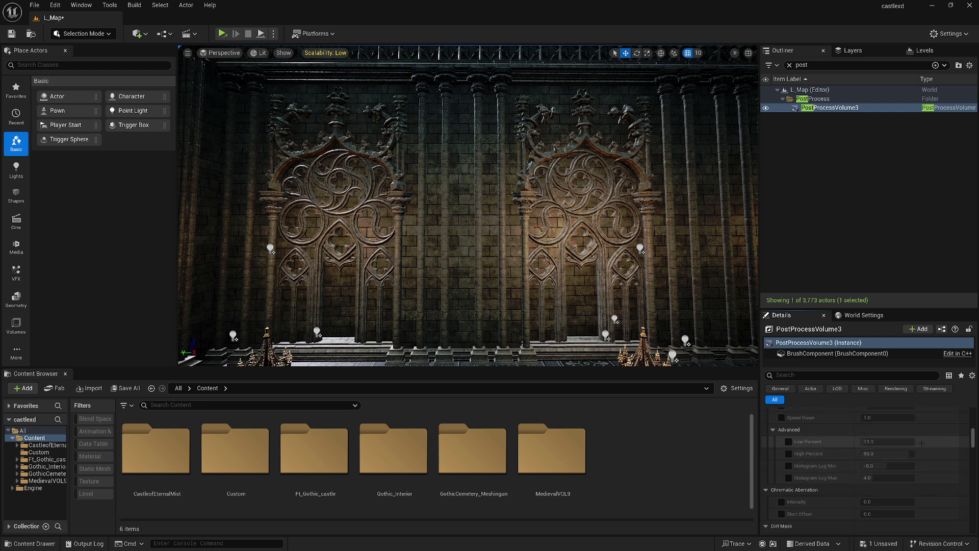
{"action": "scroll", "coordinate": [921, 442], "scroll_direction": "up", "scroll_amount": 5}
{"action": "scroll", "coordinate": [920, 453], "scroll_direction": "down", "scroll_amount": 1}
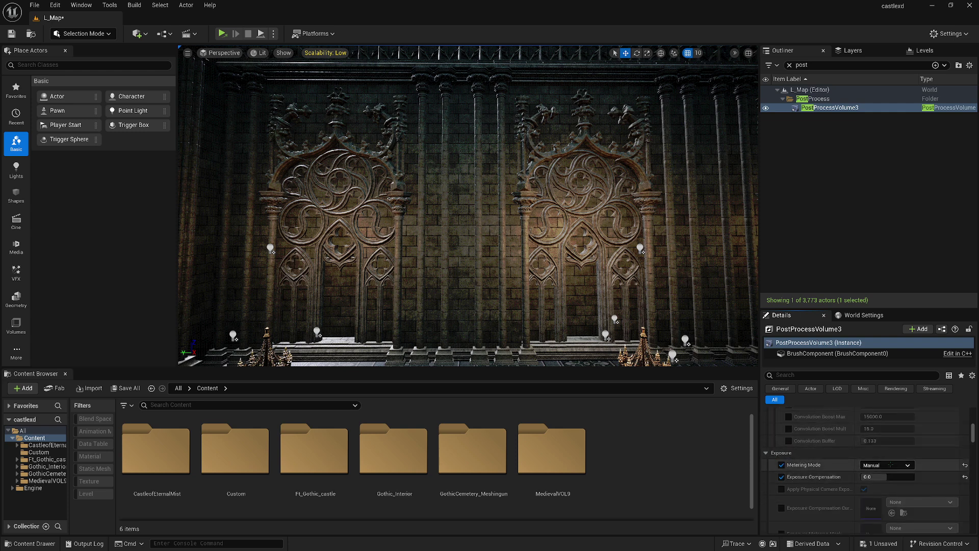
{"action": "left_click", "coordinate": [886, 465]}
{"action": "key", "text": "Up"}
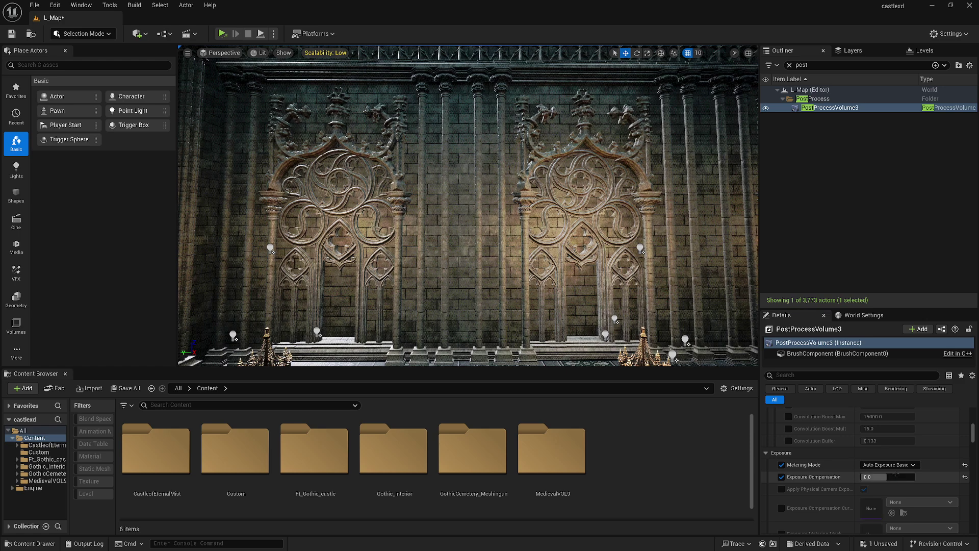
{"action": "key", "text": "Up"}
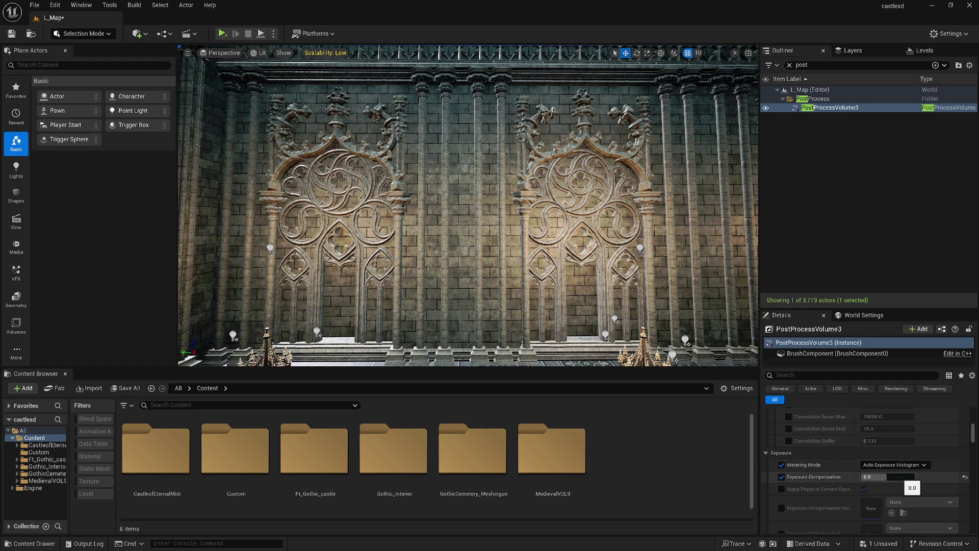
{"action": "left_click", "coordinate": [892, 465]}
{"action": "left_click", "coordinate": [895, 476]}
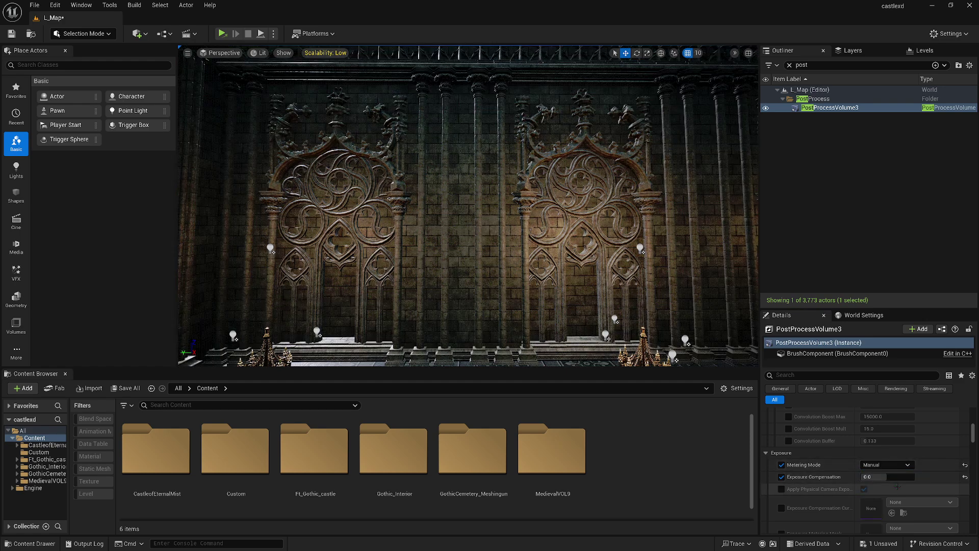
{"action": "key", "text": "Down"}
{"action": "key", "text": "Down"}
Filter the post process volume's properties by "mat" to bring up its post process materials
{"action": "scroll", "coordinate": [830, 467], "scroll_direction": "down", "scroll_amount": 8}
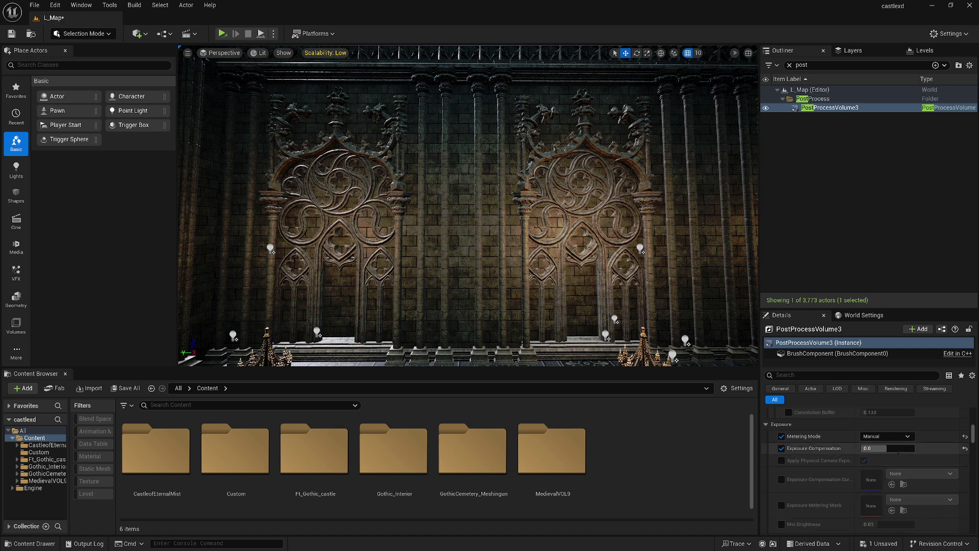
{"action": "scroll", "coordinate": [864, 453], "scroll_direction": "down", "scroll_amount": 4}
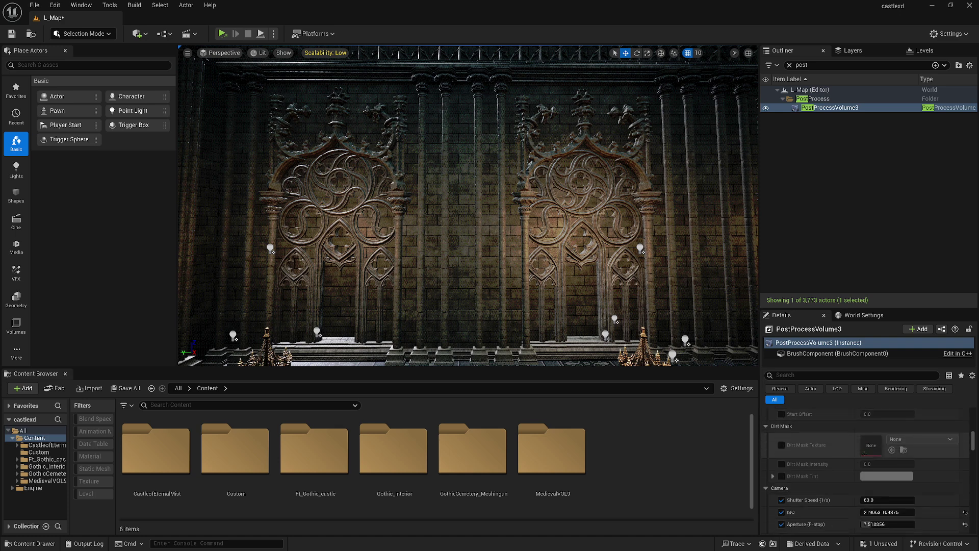
{"action": "scroll", "coordinate": [865, 452], "scroll_direction": "up", "scroll_amount": 4}
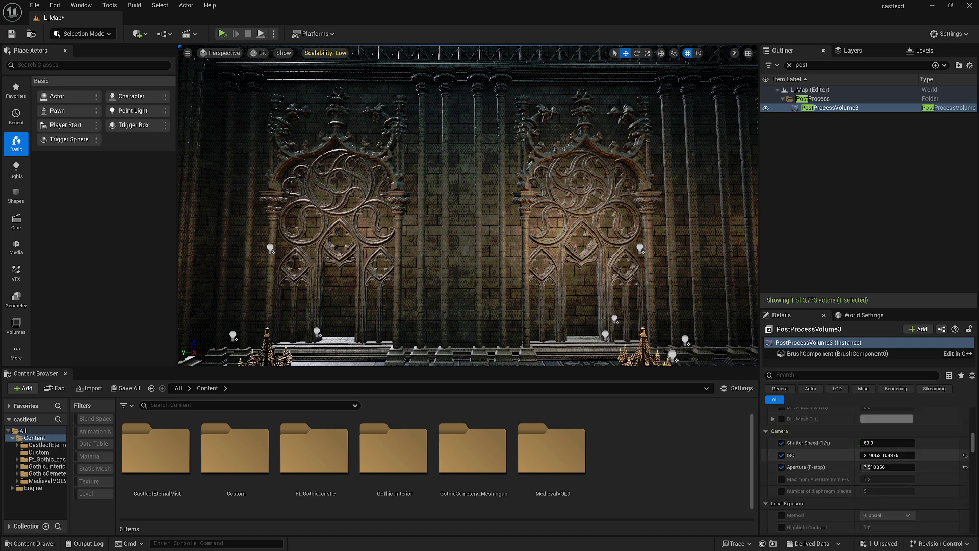
{"action": "left_click", "coordinate": [816, 376]}
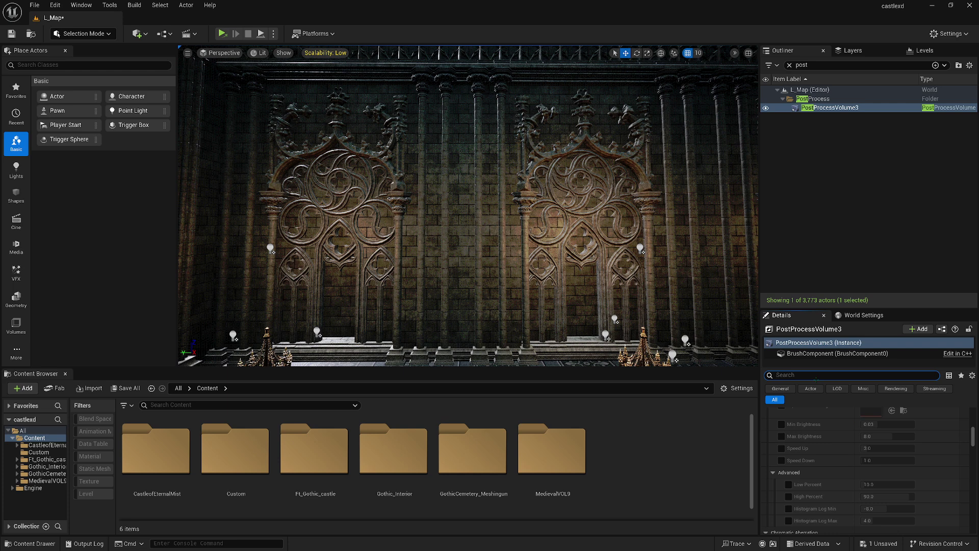
{"action": "type", "text": "mat"}
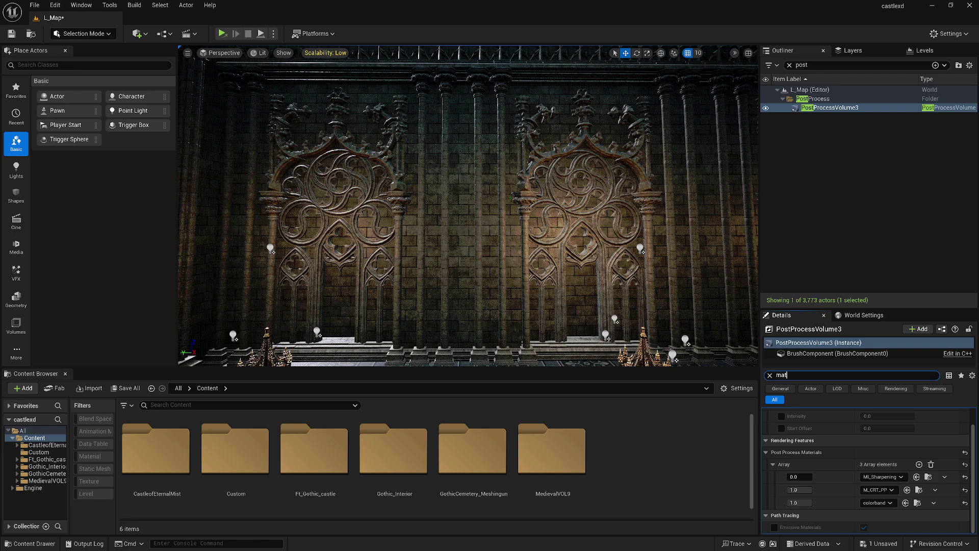
{"action": "right_click_drag", "start_coordinate": [512, 198], "coordinate": [581, 245]}
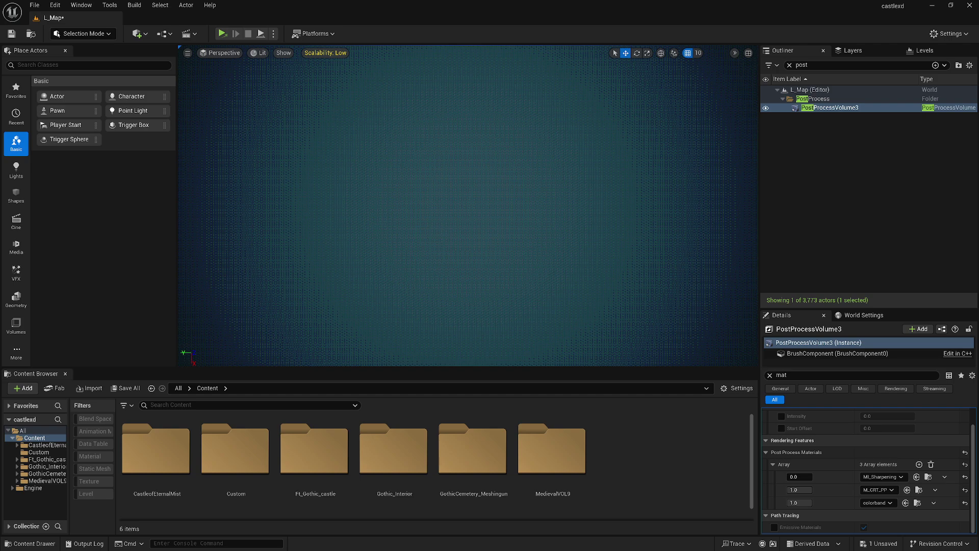
Clear the M_CRT_PP and colorband entries from the post process materials array and set the MI_Sharpening weight to 1.0
{"action": "right_click_drag", "start_coordinate": [581, 245], "coordinate": [377, 204]}
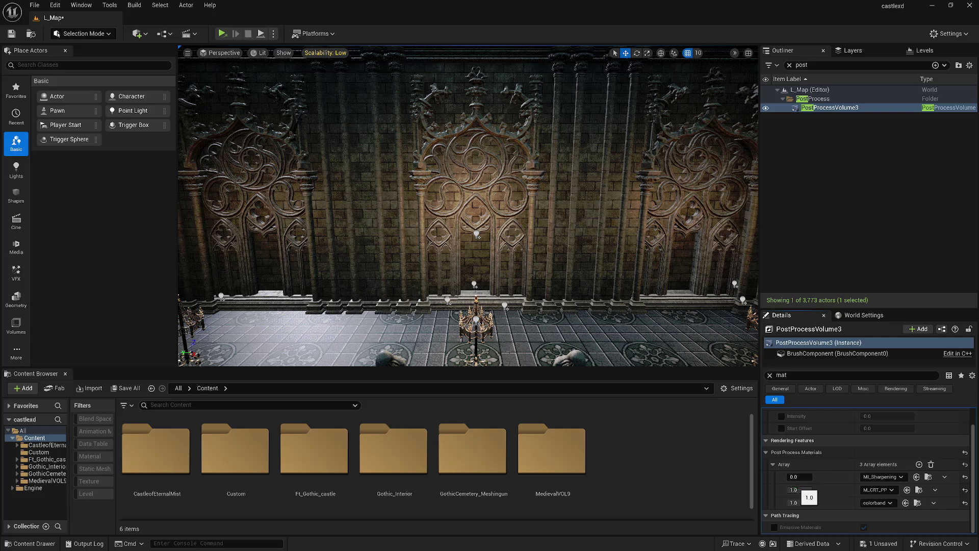
{"action": "right_click_drag", "start_coordinate": [459, 230], "coordinate": [392, 224]}
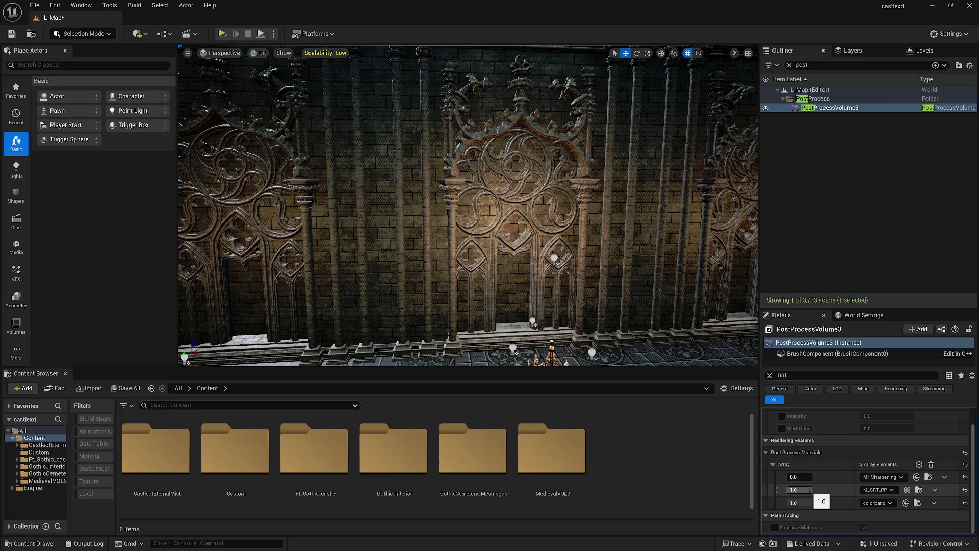
{"action": "left_click", "coordinate": [964, 490]}
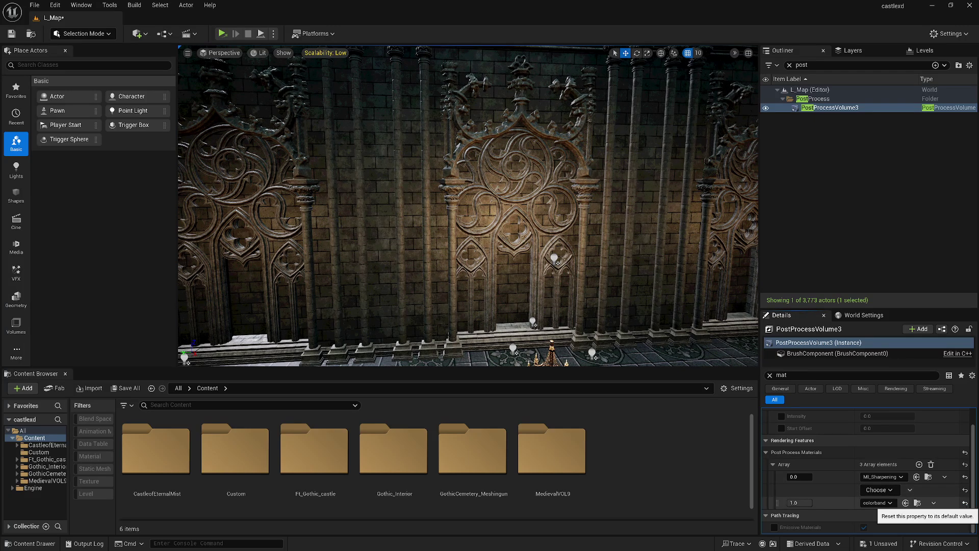
{"action": "left_click", "coordinate": [964, 503]}
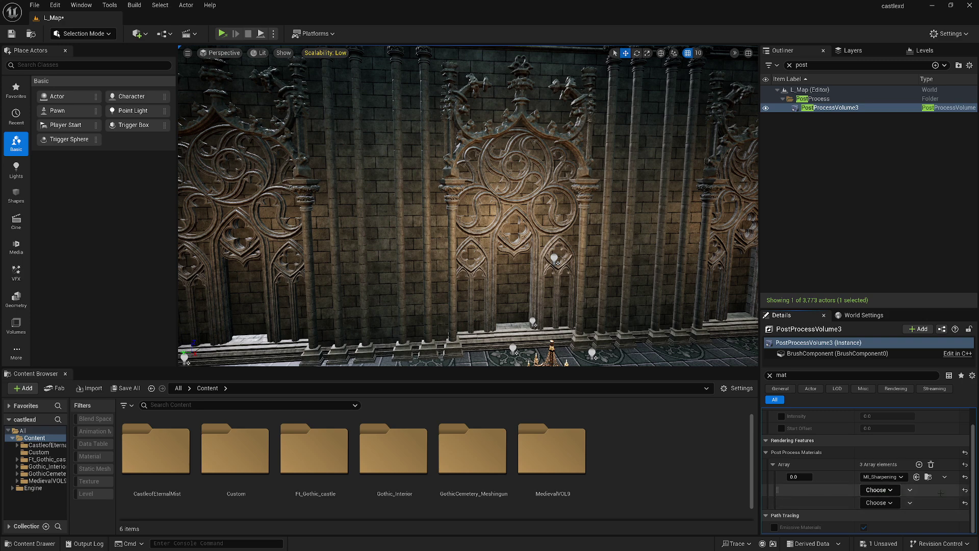
{"action": "left_click_drag", "start_coordinate": [793, 476], "coordinate": [812, 476]}
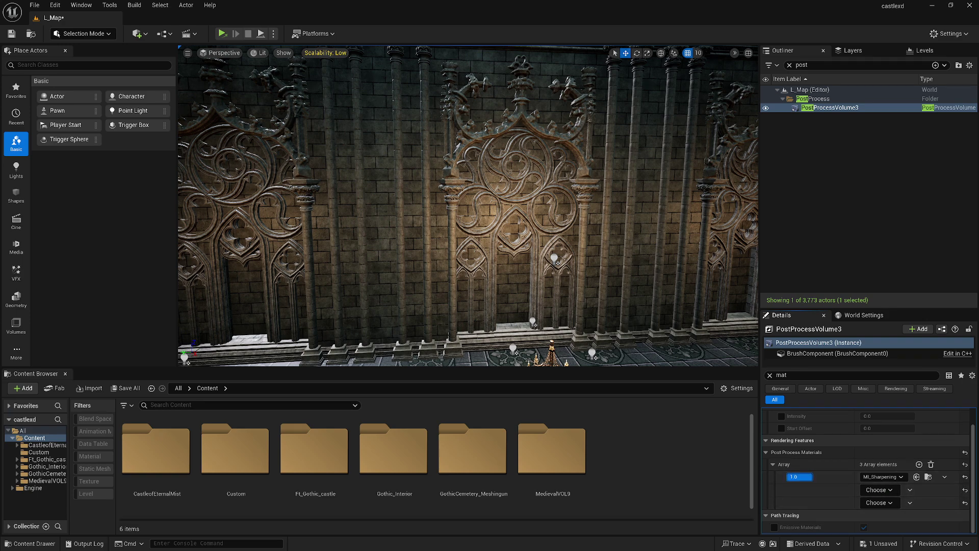
Filter the post process volume's properties by "infini" and enable Infinite Extent (Unbound)
{"action": "scroll", "coordinate": [871, 453], "scroll_direction": "up", "scroll_amount": 1}
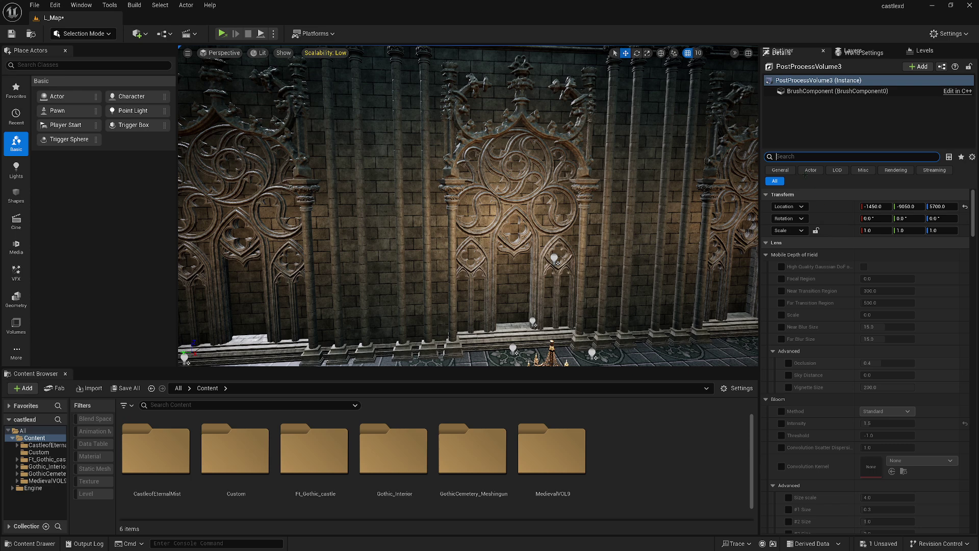
{"action": "type", "text": "nfini"}
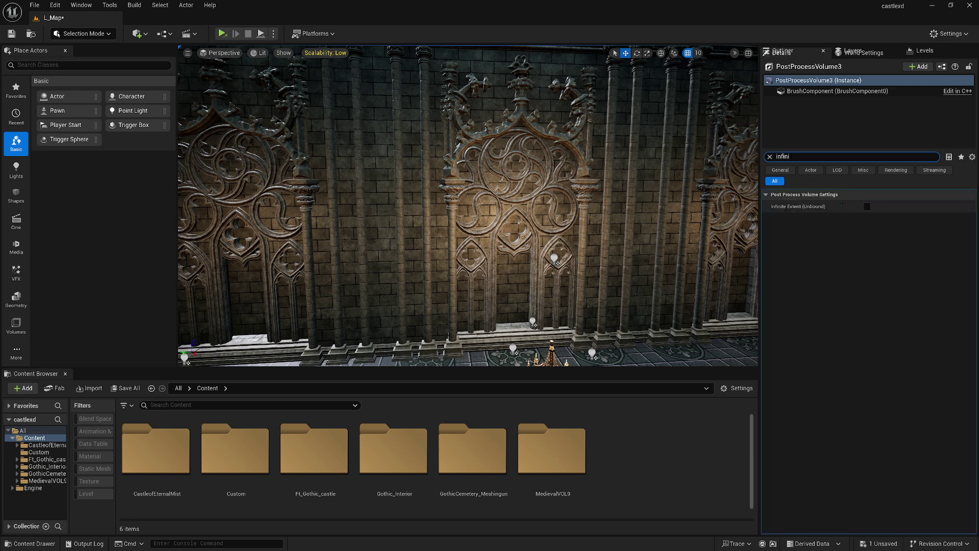
{"action": "left_click", "coordinate": [867, 206]}
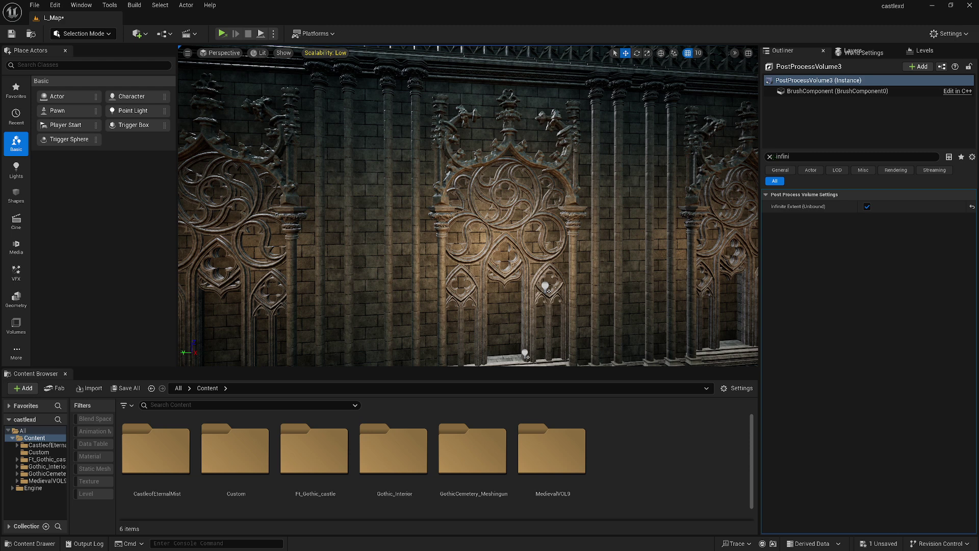
Clear the property filter and collapse the Mobile Depth of Field and Bloom groups of the post process volume
{"action": "left_click", "coordinate": [770, 157]}
{"action": "scroll", "coordinate": [926, 278], "scroll_direction": "down", "scroll_amount": 1}
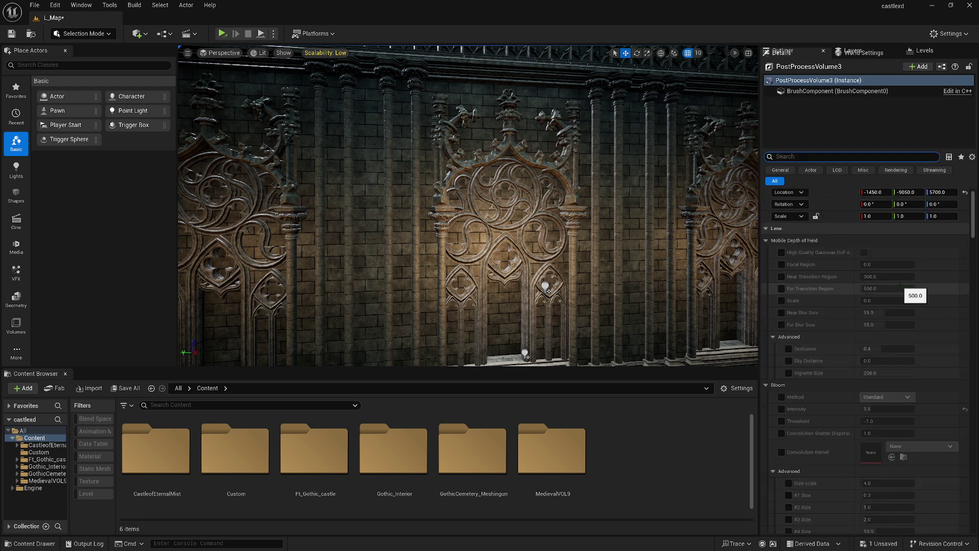
{"action": "scroll", "coordinate": [927, 277], "scroll_direction": "down", "scroll_amount": 1}
{"action": "left_click", "coordinate": [897, 211]}
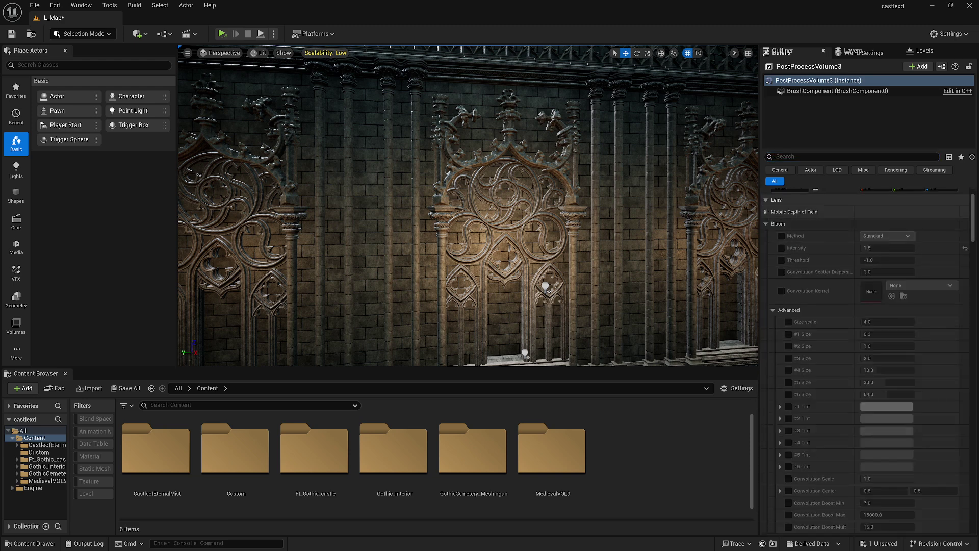
{"action": "left_click", "coordinate": [766, 225]}
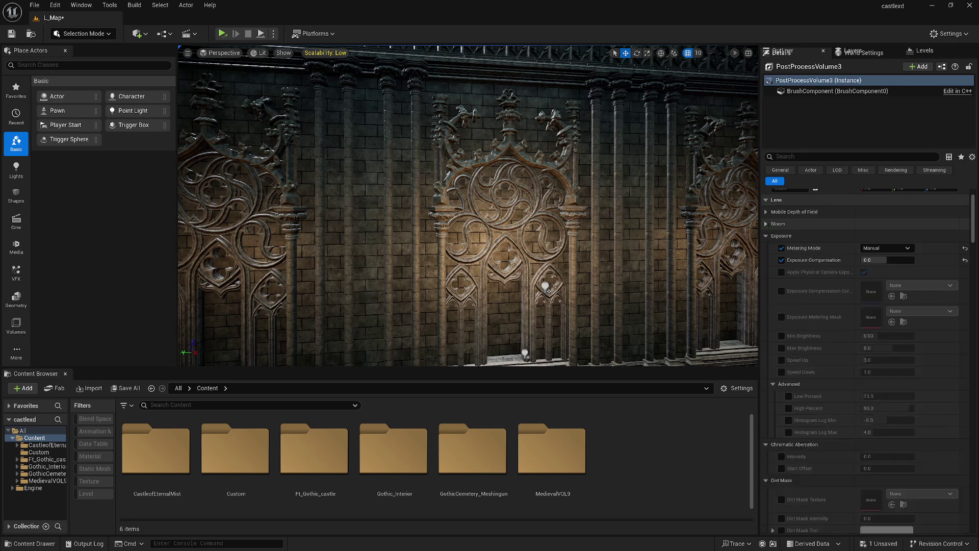
Review the exposure and camera settings of the post process volume and choose Manual as the metering mode
{"action": "scroll", "coordinate": [851, 313], "scroll_direction": "down", "scroll_amount": 2}
{"action": "scroll", "coordinate": [851, 313], "scroll_direction": "down", "scroll_amount": 2}
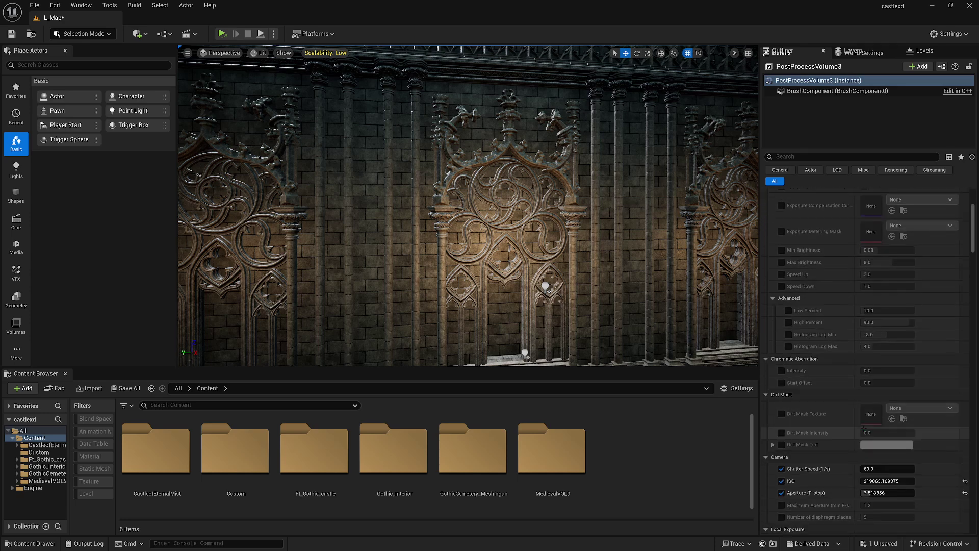
{"action": "scroll", "coordinate": [841, 313], "scroll_direction": "up", "scroll_amount": 4}
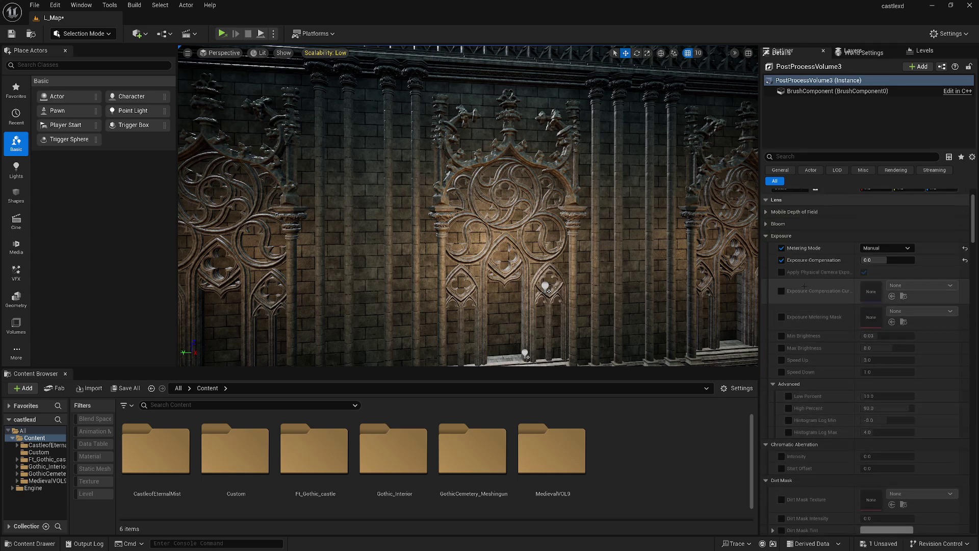
{"action": "left_click", "coordinate": [886, 248]}
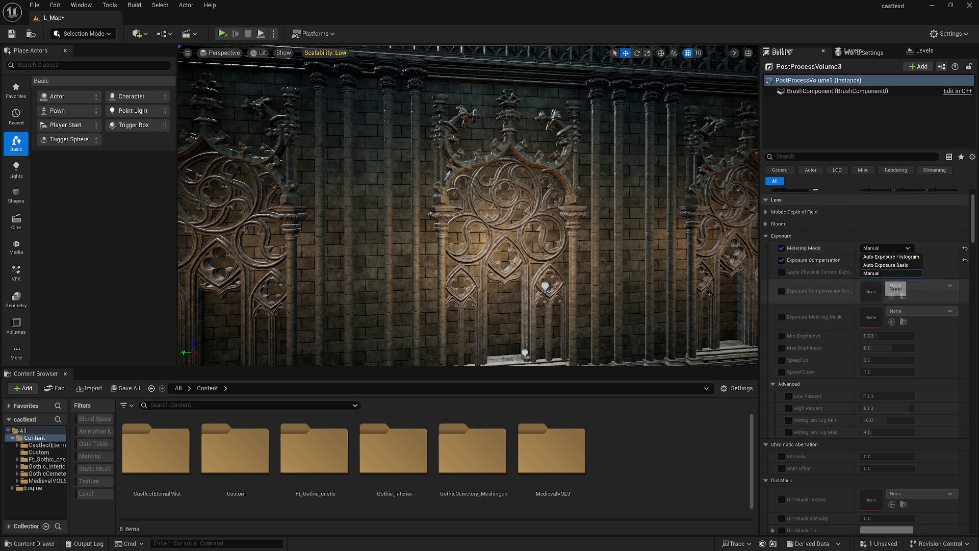
{"action": "left_click", "coordinate": [887, 272]}
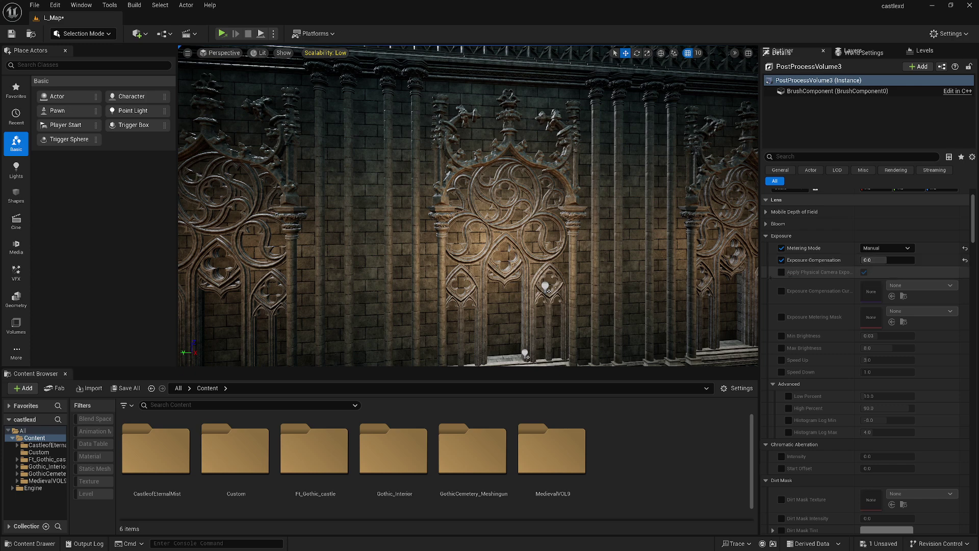
Collapse the Exposure, Chromatic Aberration and Dirt Mask groups and review the camera settings that follow
{"action": "left_click", "coordinate": [781, 235]}
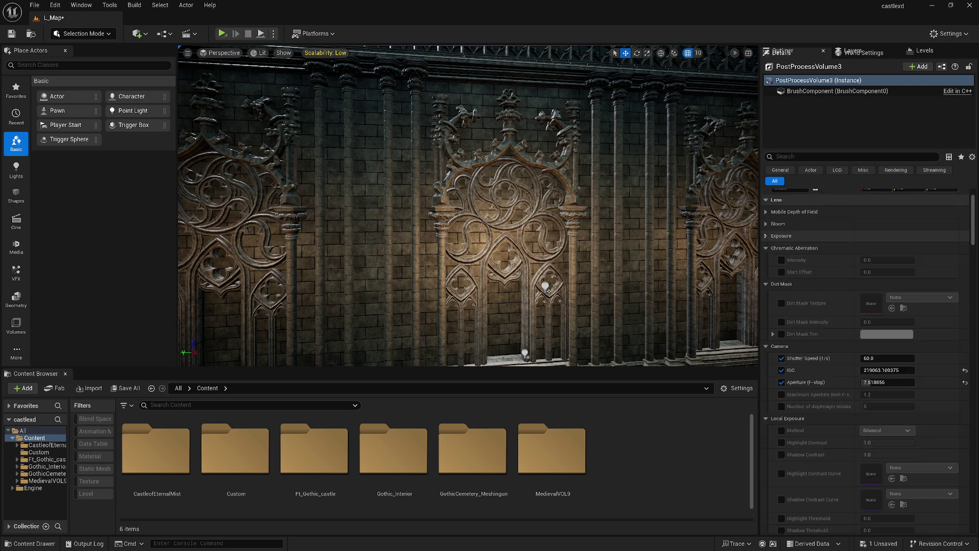
{"action": "left_click", "coordinate": [775, 248]}
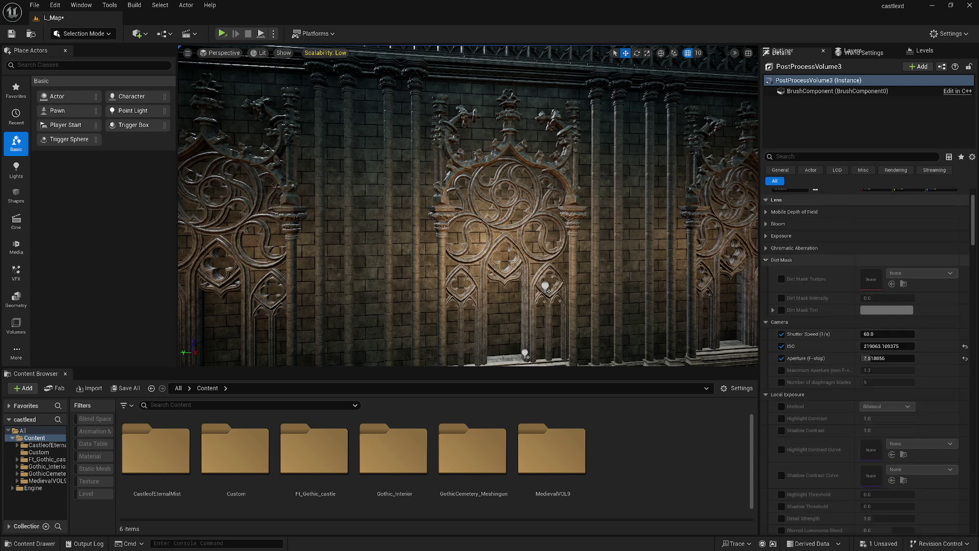
{"action": "left_click", "coordinate": [775, 260]}
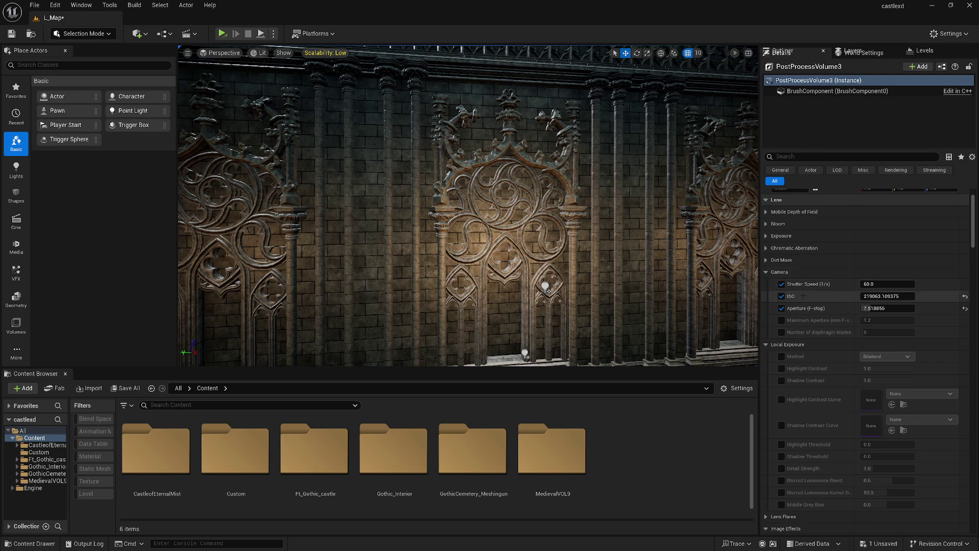
{"action": "scroll", "coordinate": [815, 306], "scroll_direction": "down", "scroll_amount": 1}
{"action": "scroll", "coordinate": [845, 234], "scroll_direction": "down", "scroll_amount": 3}
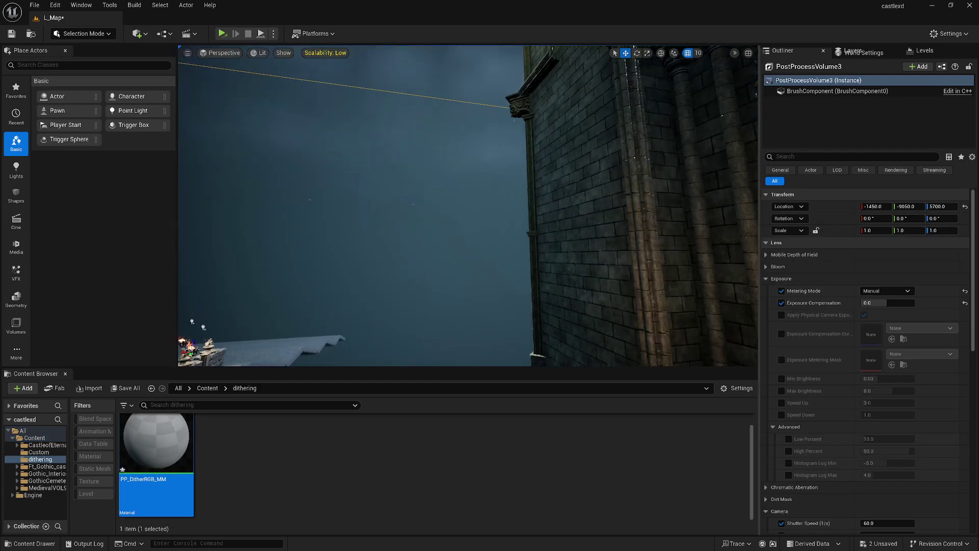
Collapse the Local Exposure, Lens Flares and Image Effects groups of the post process volume
{"action": "right_click_drag", "start_coordinate": [468, 206], "coordinate": [535, 309]}
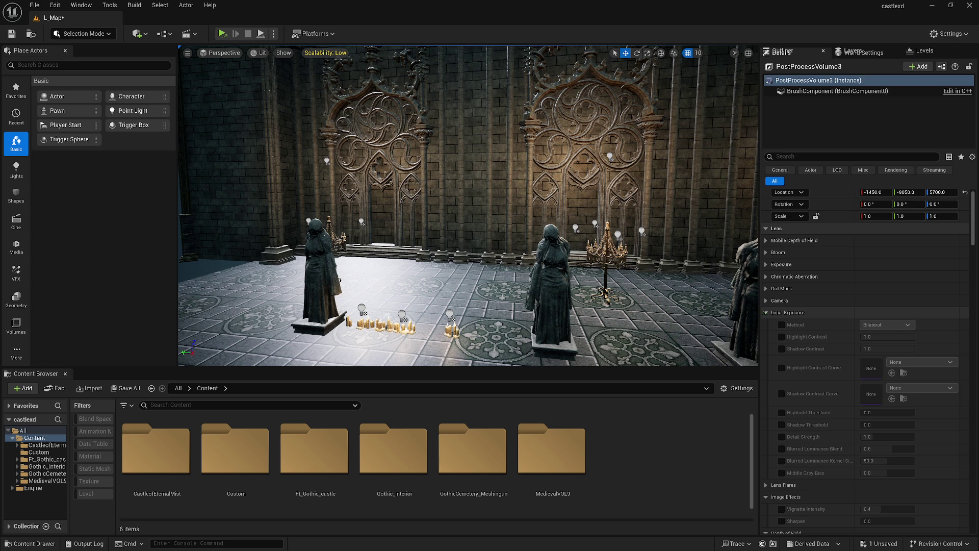
{"action": "left_click", "coordinate": [766, 312]}
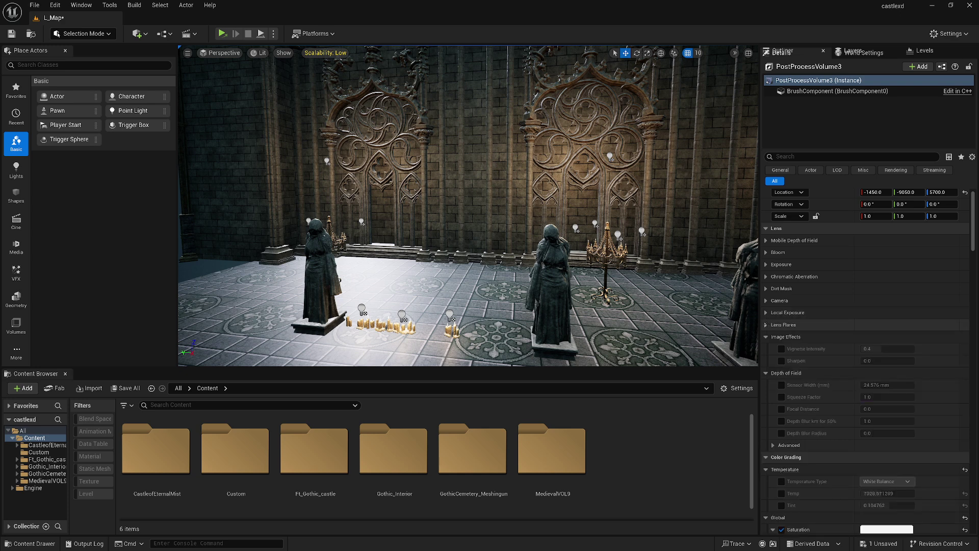
{"action": "left_click", "coordinate": [766, 325]}
{"action": "left_click", "coordinate": [766, 325]}
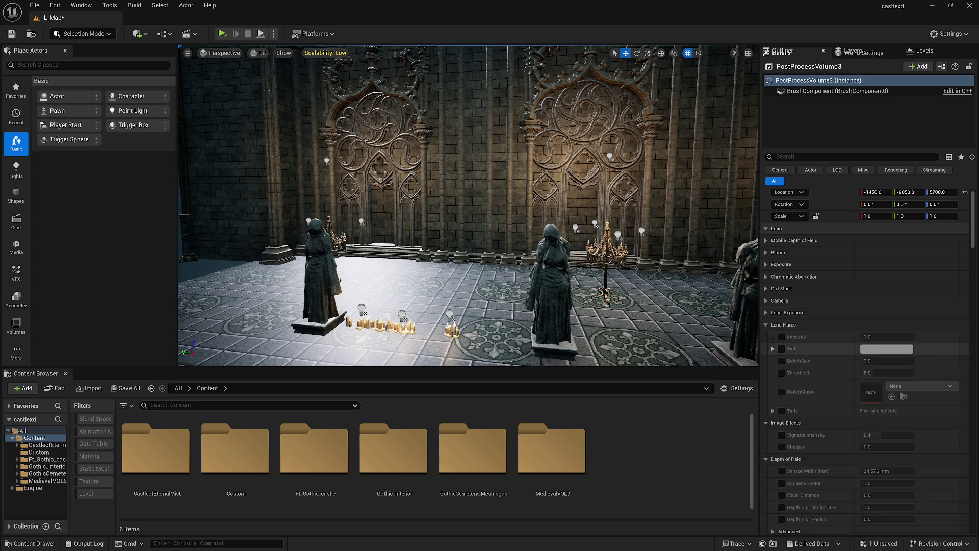
{"action": "left_click", "coordinate": [766, 336]}
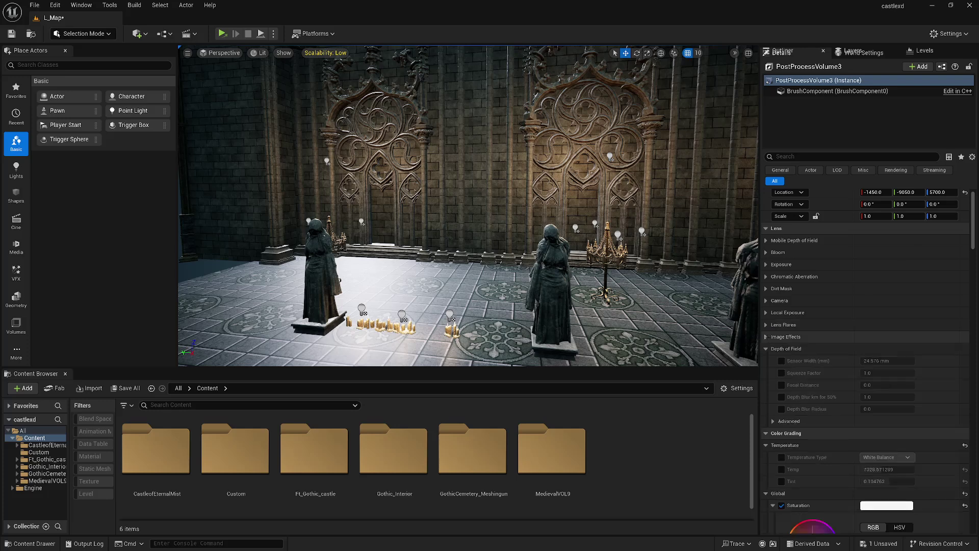
Collapse the Depth of Field group and the Temperature group under Color Grading
{"action": "scroll", "coordinate": [767, 326], "scroll_direction": "down", "scroll_amount": 1}
{"action": "left_click", "coordinate": [765, 320]}
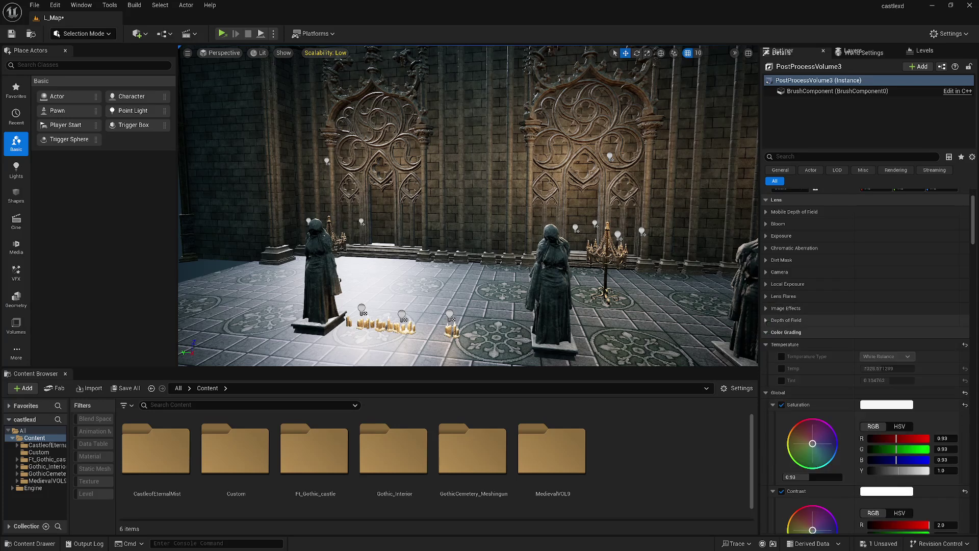
{"action": "scroll", "coordinate": [766, 321], "scroll_direction": "down", "scroll_amount": 1}
{"action": "left_click", "coordinate": [766, 306]}
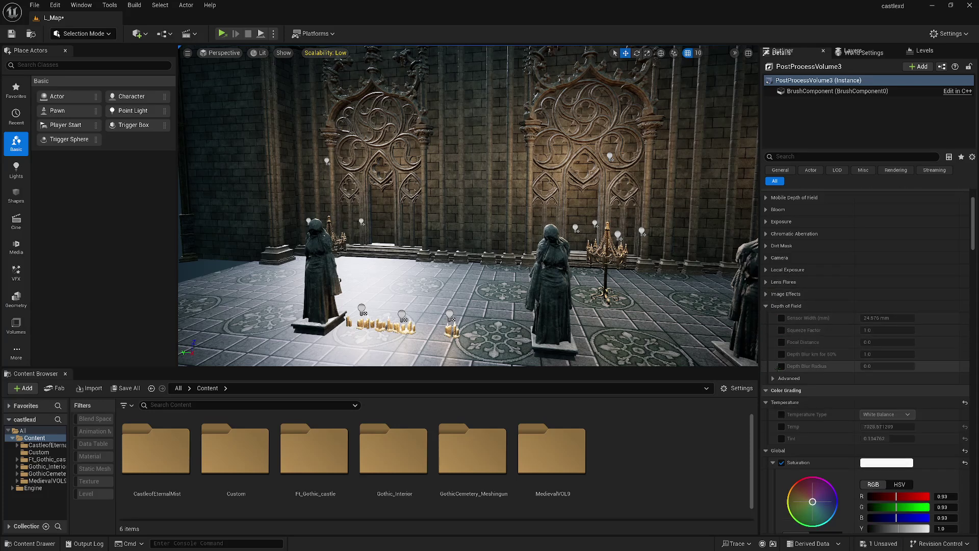
{"action": "left_click", "coordinate": [773, 377]}
{"action": "left_click", "coordinate": [766, 306]}
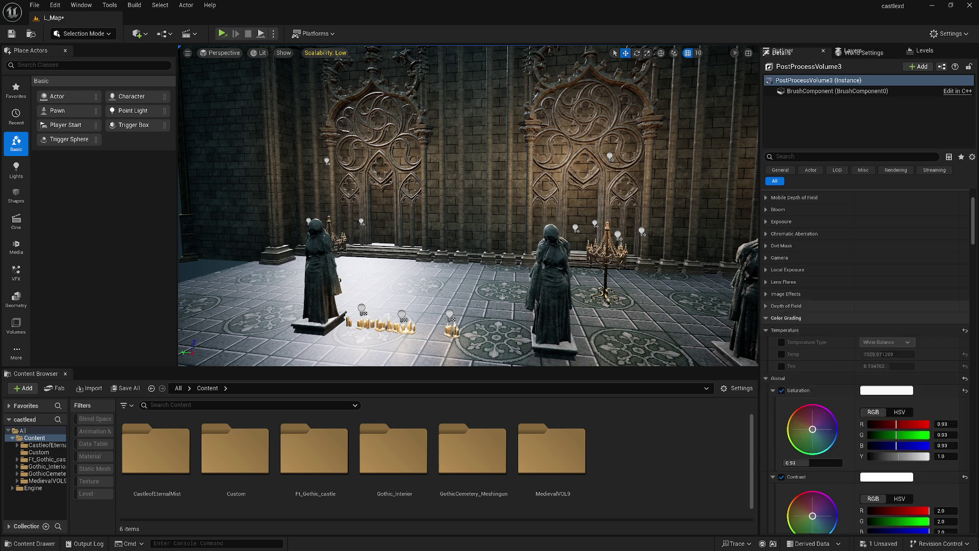
{"action": "left_click", "coordinate": [769, 333]}
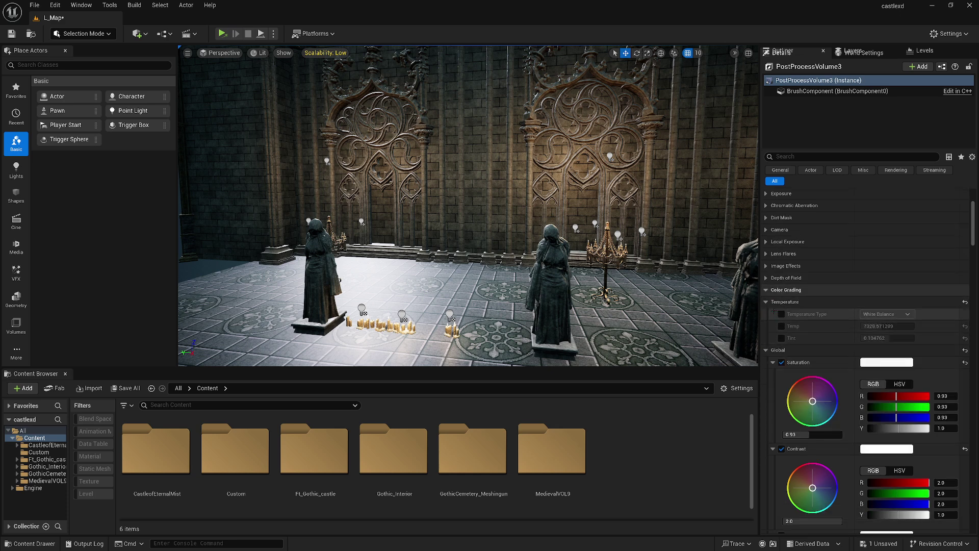
Examine the Global color grading values for saturation, contrast, gamma and gain on the post process volume
{"action": "scroll", "coordinate": [784, 301], "scroll_direction": "down", "scroll_amount": 2}
{"action": "scroll", "coordinate": [784, 298], "scroll_direction": "down", "scroll_amount": 2}
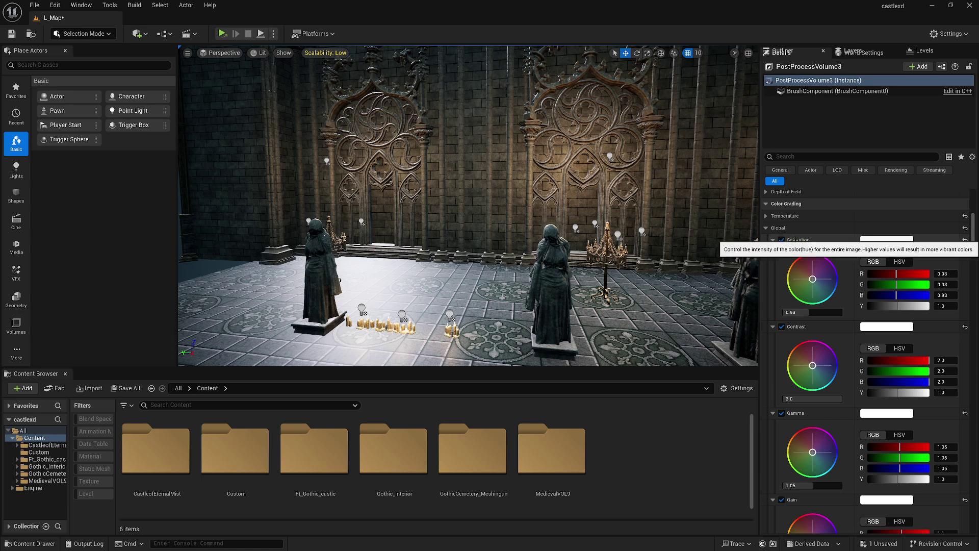
{"action": "scroll", "coordinate": [863, 300], "scroll_direction": "down", "scroll_amount": 1}
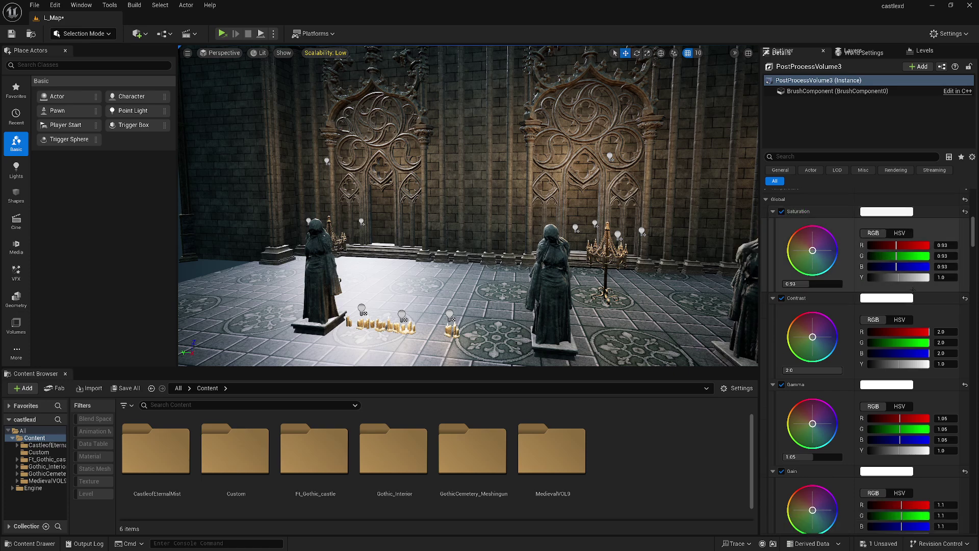
{"action": "scroll", "coordinate": [925, 294], "scroll_direction": "down", "scroll_amount": 1}
{"action": "scroll", "coordinate": [924, 294], "scroll_direction": "up", "scroll_amount": 2}
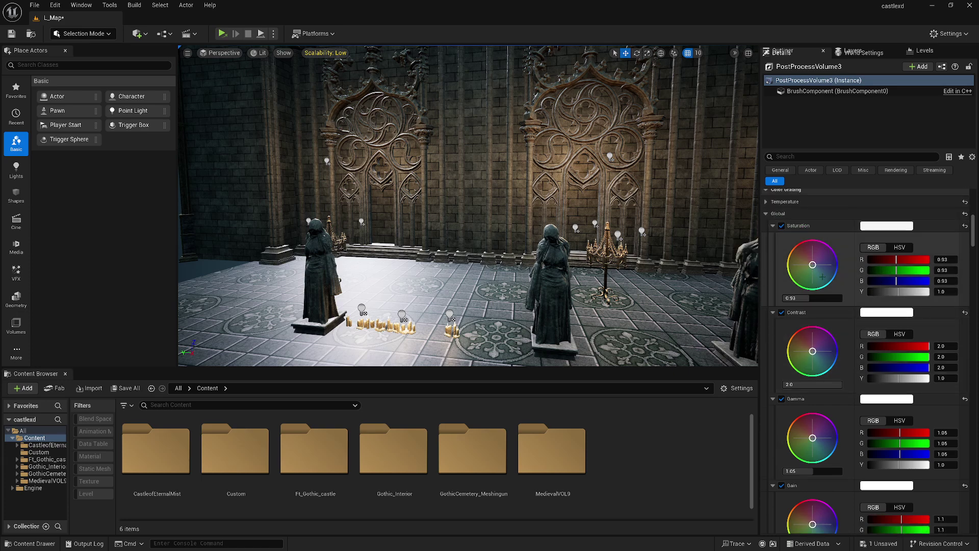
{"action": "scroll", "coordinate": [802, 212], "scroll_direction": "down", "scroll_amount": 1}
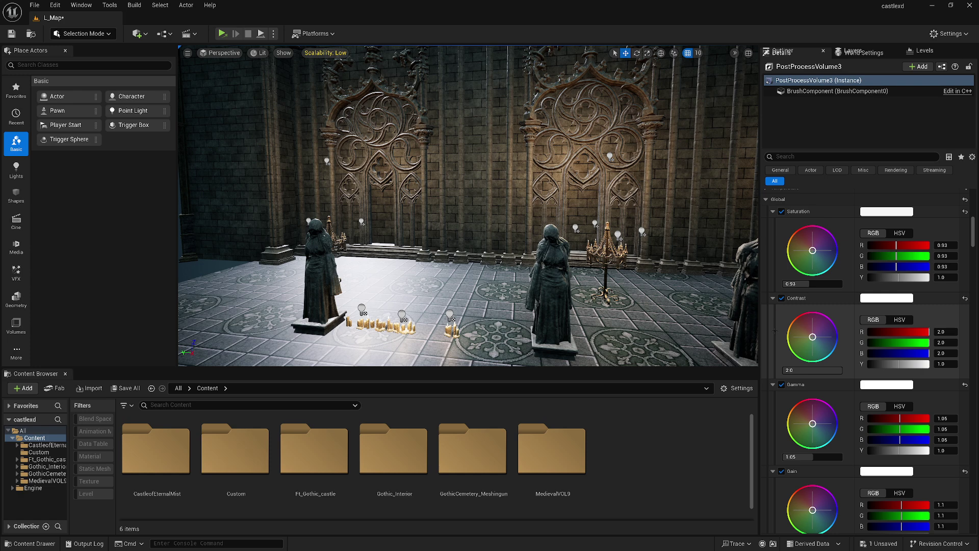
{"action": "scroll", "coordinate": [777, 458], "scroll_direction": "down", "scroll_amount": 3}
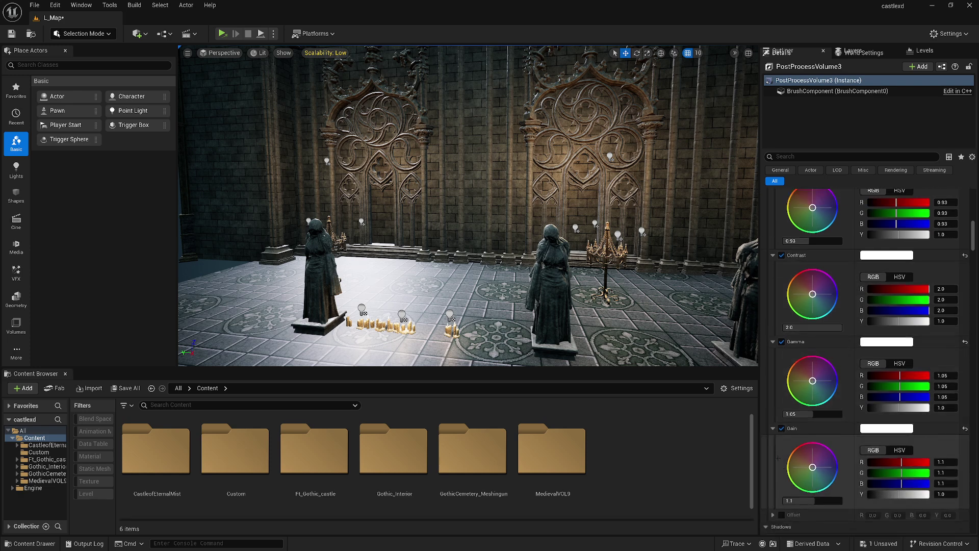
{"action": "scroll", "coordinate": [777, 458], "scroll_direction": "up", "scroll_amount": 3}
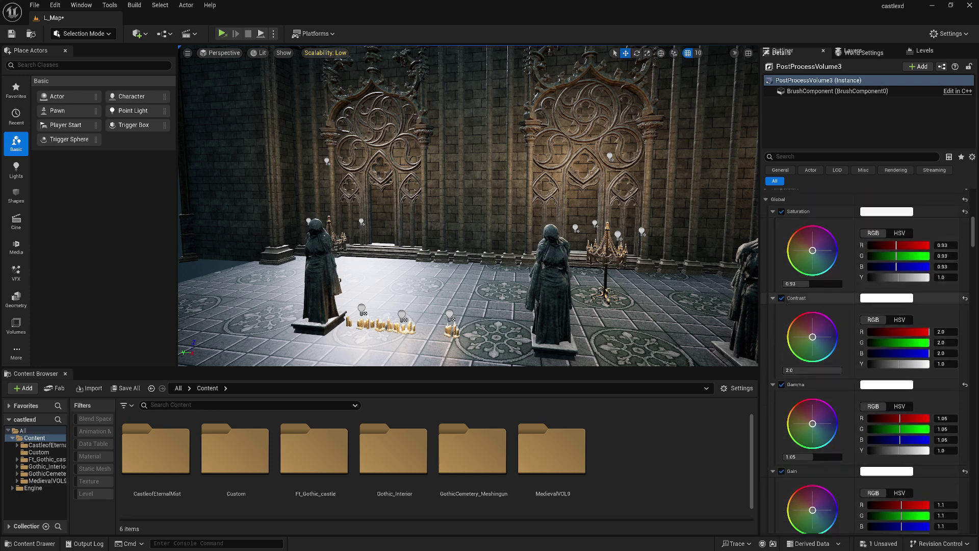
{"action": "scroll", "coordinate": [787, 303], "scroll_direction": "down", "scroll_amount": 1}
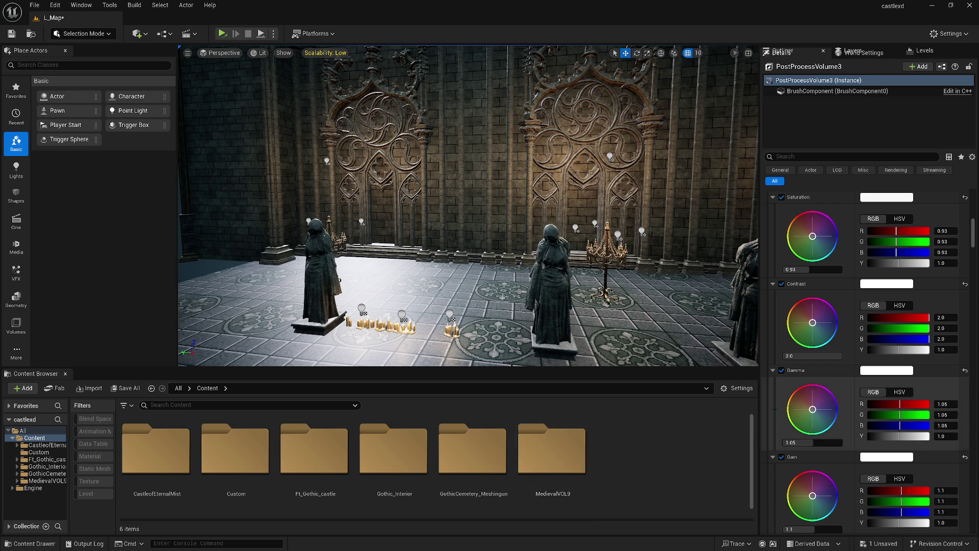
{"action": "scroll", "coordinate": [793, 409], "scroll_direction": "down", "scroll_amount": 7}
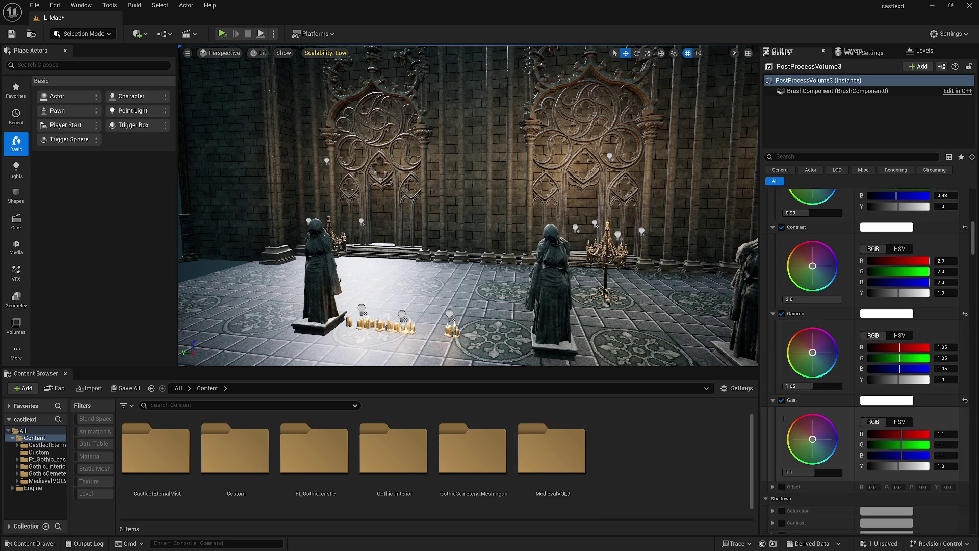
Finish reviewing the color grading values and collapse the Global, Shadows, Midtones and Highlights groups of the post process volume
{"action": "scroll", "coordinate": [783, 420], "scroll_direction": "down", "scroll_amount": 8}
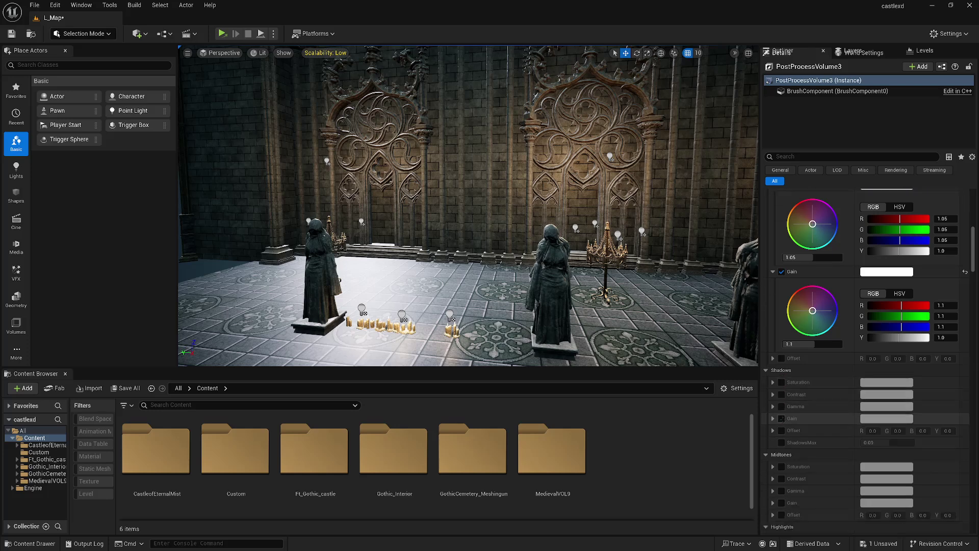
{"action": "scroll", "coordinate": [781, 389], "scroll_direction": "up", "scroll_amount": 20}
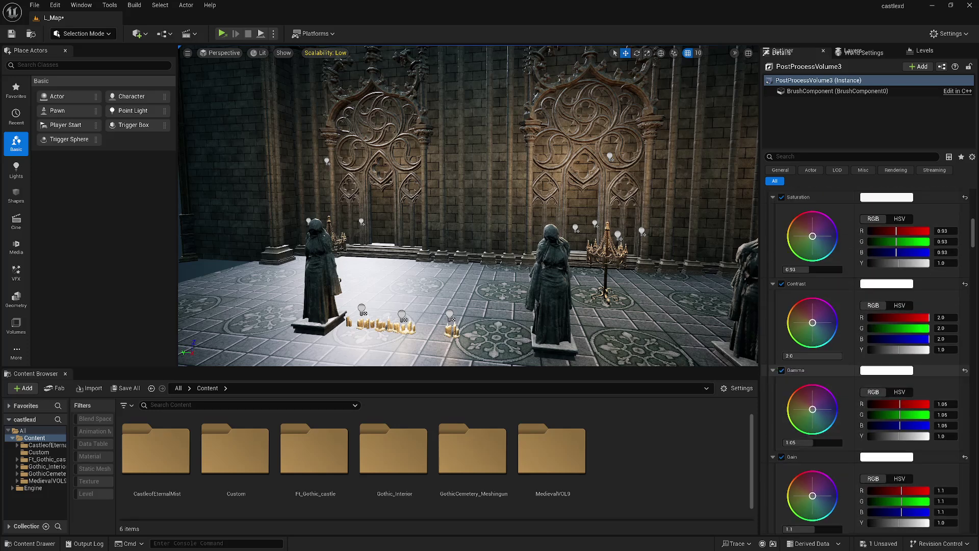
{"action": "left_click", "coordinate": [766, 285]}
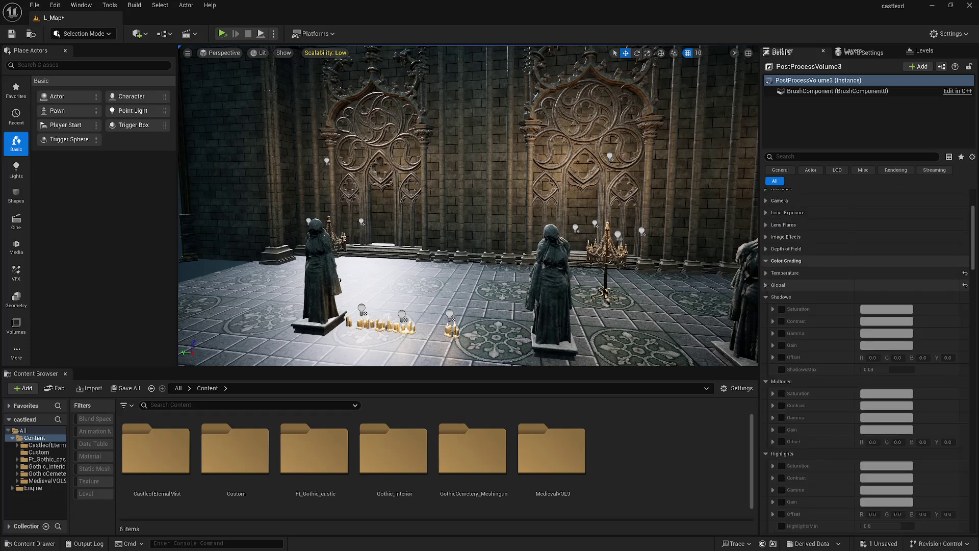
{"action": "scroll", "coordinate": [766, 290], "scroll_direction": "down", "scroll_amount": 1}
{"action": "left_click", "coordinate": [766, 283]}
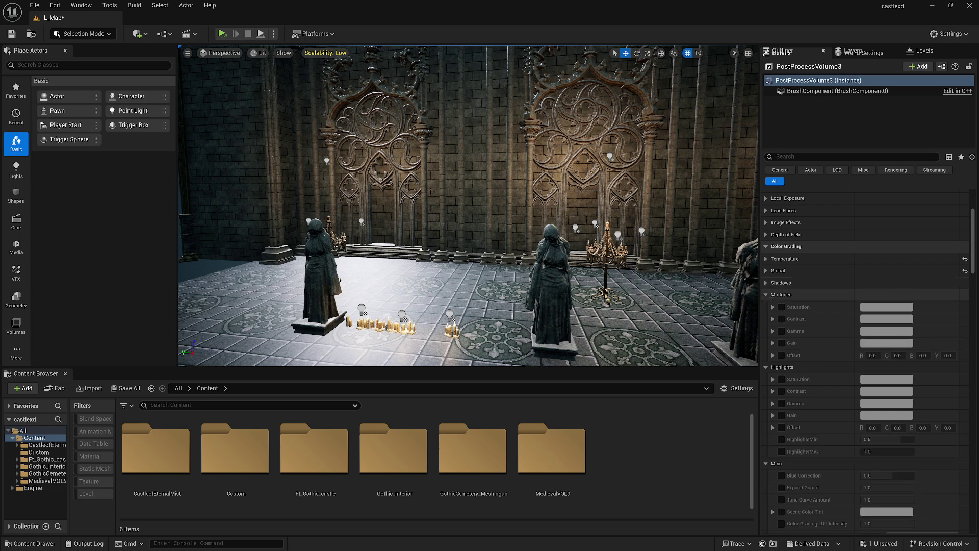
{"action": "left_click", "coordinate": [765, 295]}
{"action": "left_click", "coordinate": [766, 306]}
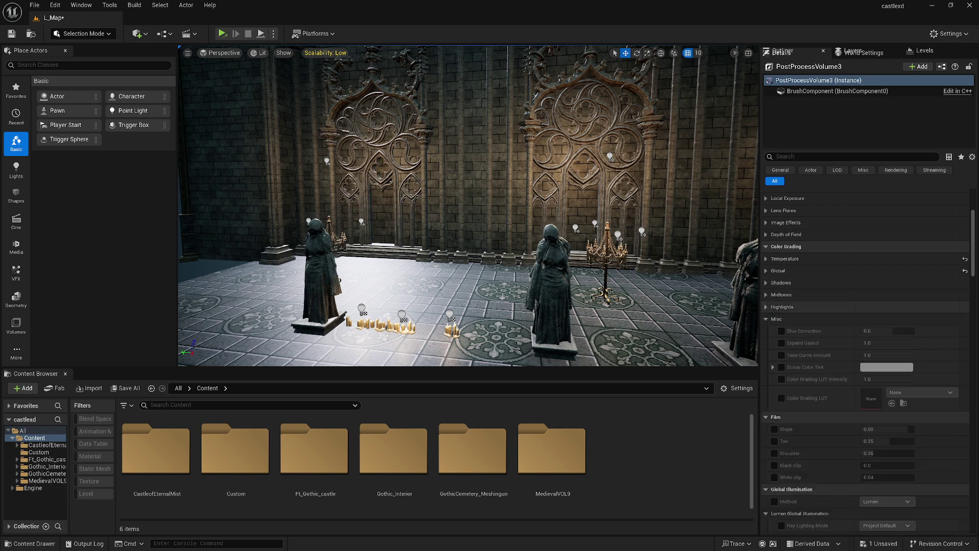
Collapse the Misc, Film, Global Illumination, Reflections and Rendering Features groups of the post process volume
{"action": "left_click", "coordinate": [766, 319]}
{"action": "left_click", "coordinate": [766, 330]}
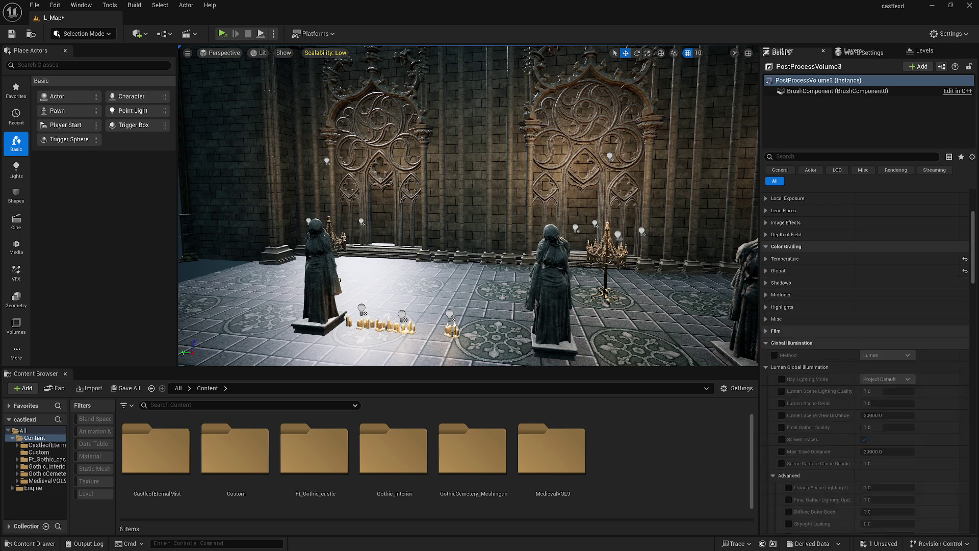
{"action": "scroll", "coordinate": [865, 364], "scroll_direction": "down", "scroll_amount": 5}
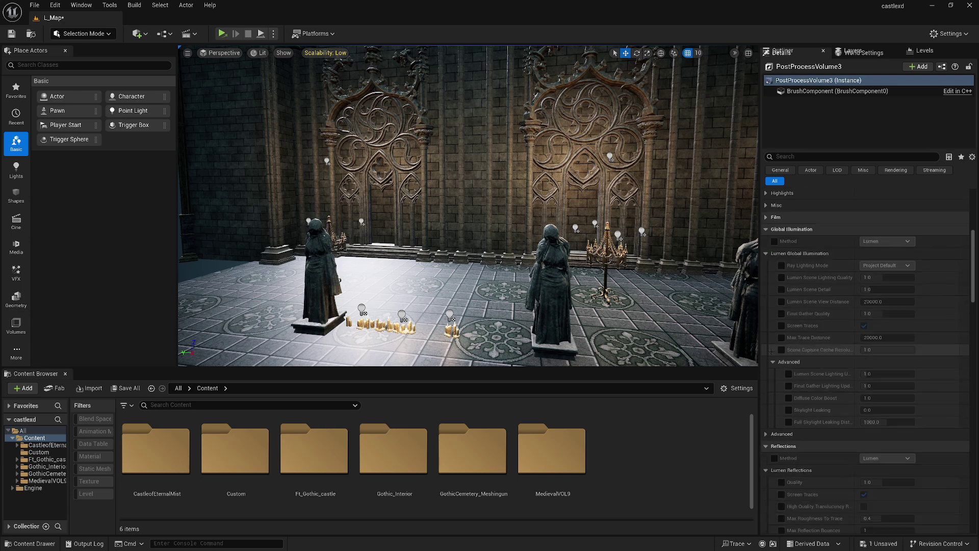
{"action": "left_click", "coordinate": [766, 229]}
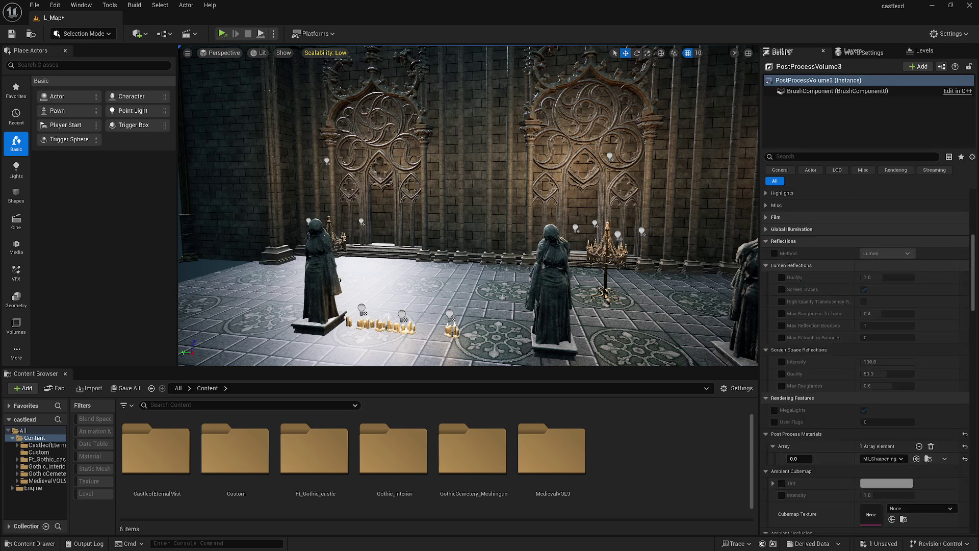
{"action": "left_click", "coordinate": [766, 240]}
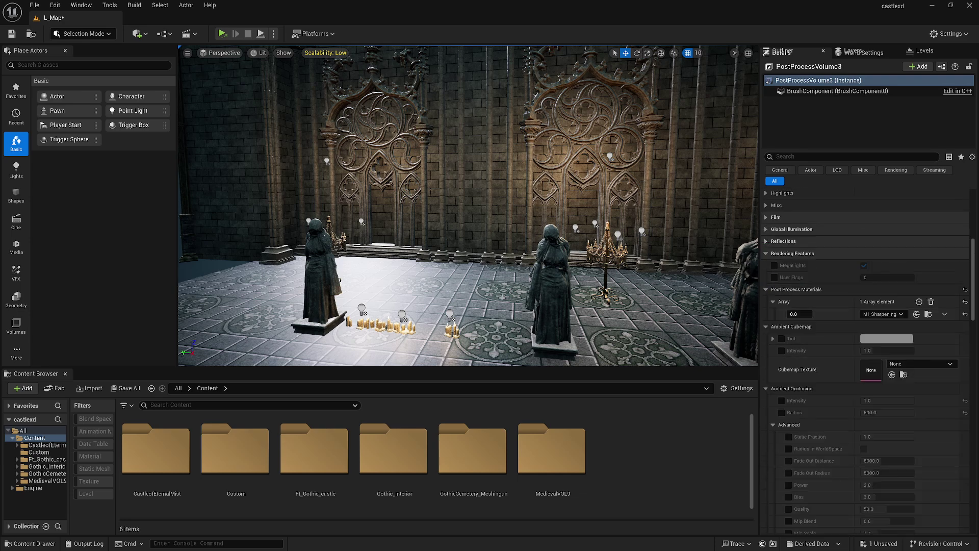
{"action": "left_click", "coordinate": [765, 253]}
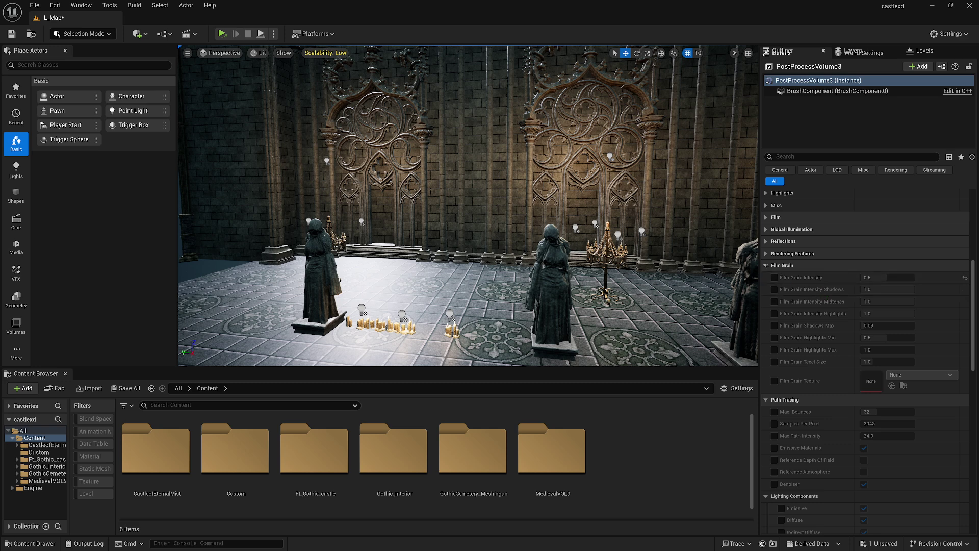
Collapse the Film Grain and Path Tracing groups and review the Post Process Volume Settings, including priority and infinite extent
{"action": "left_click", "coordinate": [766, 265]}
{"action": "left_click", "coordinate": [766, 277]}
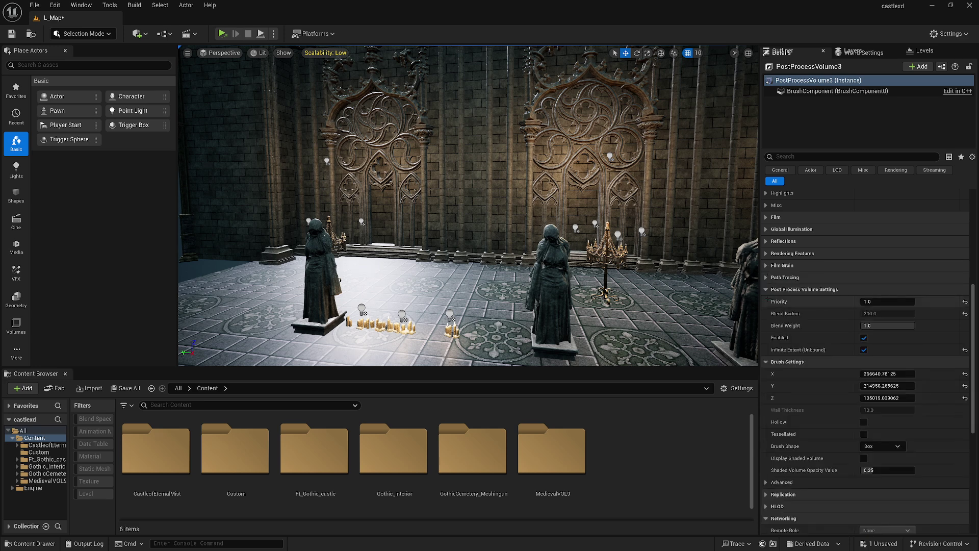
{"action": "scroll", "coordinate": [806, 307], "scroll_direction": "down", "scroll_amount": 2}
{"action": "scroll", "coordinate": [806, 307], "scroll_direction": "down", "scroll_amount": 1}
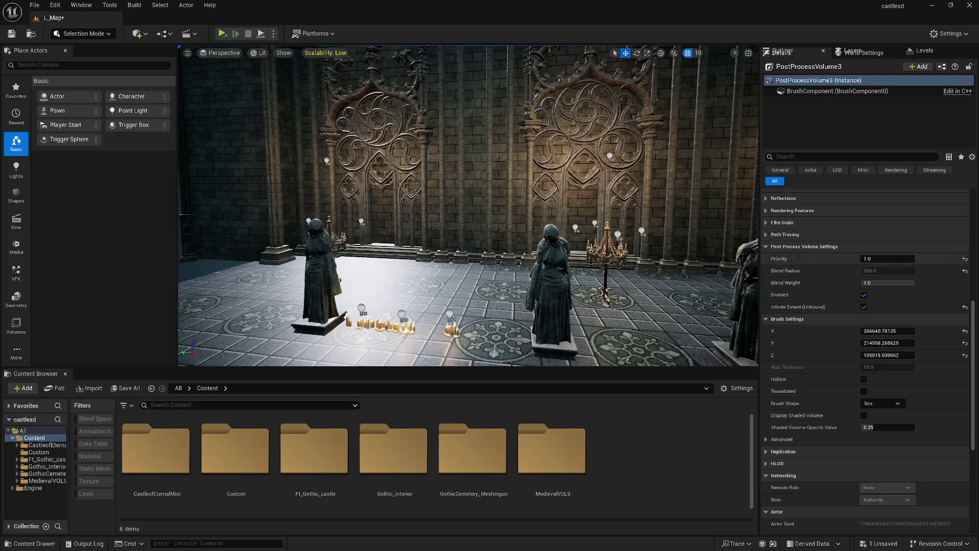
{"action": "scroll", "coordinate": [797, 264], "scroll_direction": "down", "scroll_amount": 1}
{"action": "scroll", "coordinate": [788, 258], "scroll_direction": "down", "scroll_amount": 5}
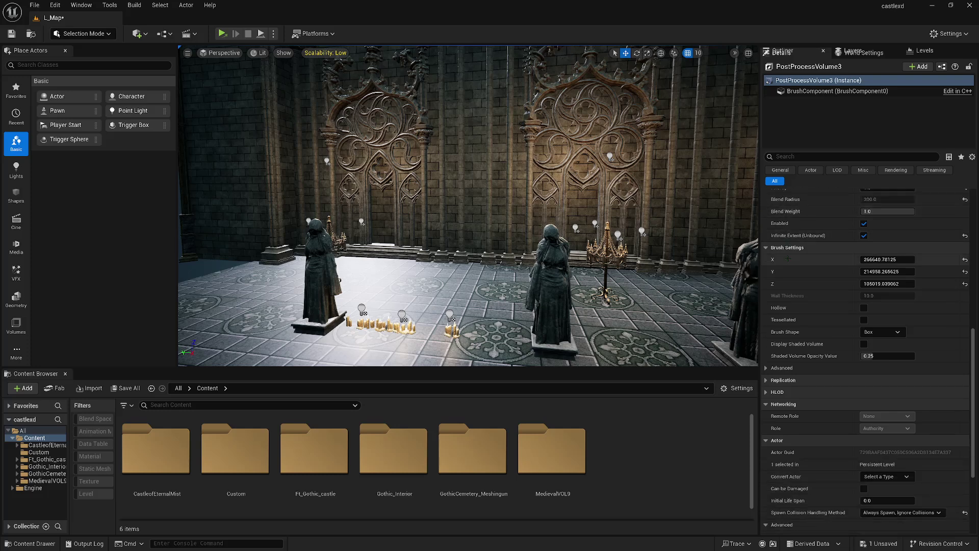
{"action": "scroll", "coordinate": [788, 258], "scroll_direction": "up", "scroll_amount": 5}
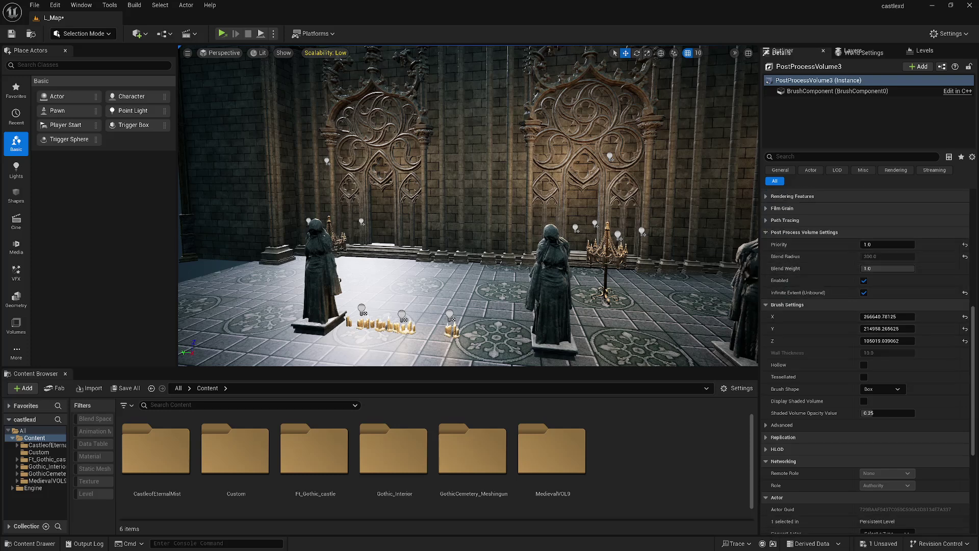
Collapse the Post Process Volume Settings, Brush Settings, Networking and Actor groups of the post process volume
{"action": "scroll", "coordinate": [800, 268], "scroll_direction": "down", "scroll_amount": 4}
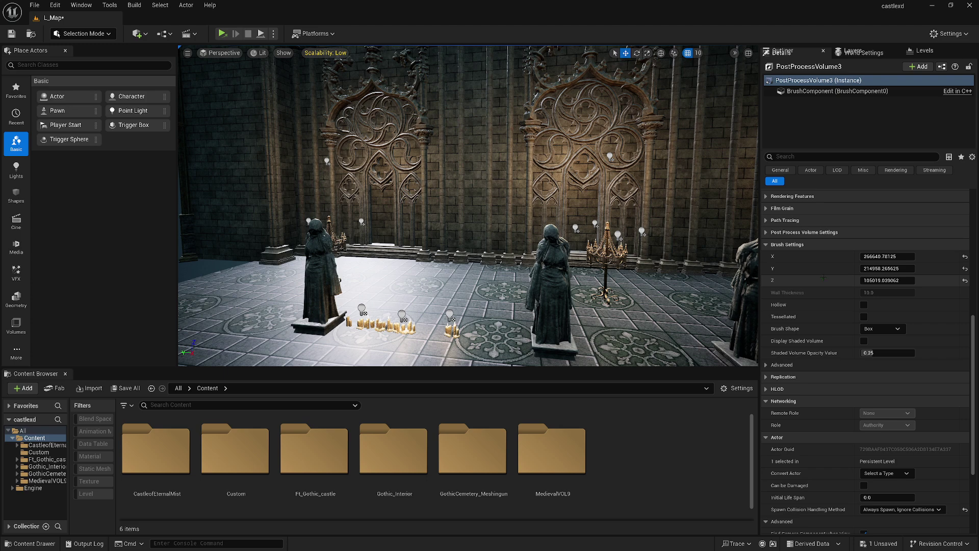
{"action": "right_click_drag", "start_coordinate": [663, 245], "coordinate": [713, 255]}
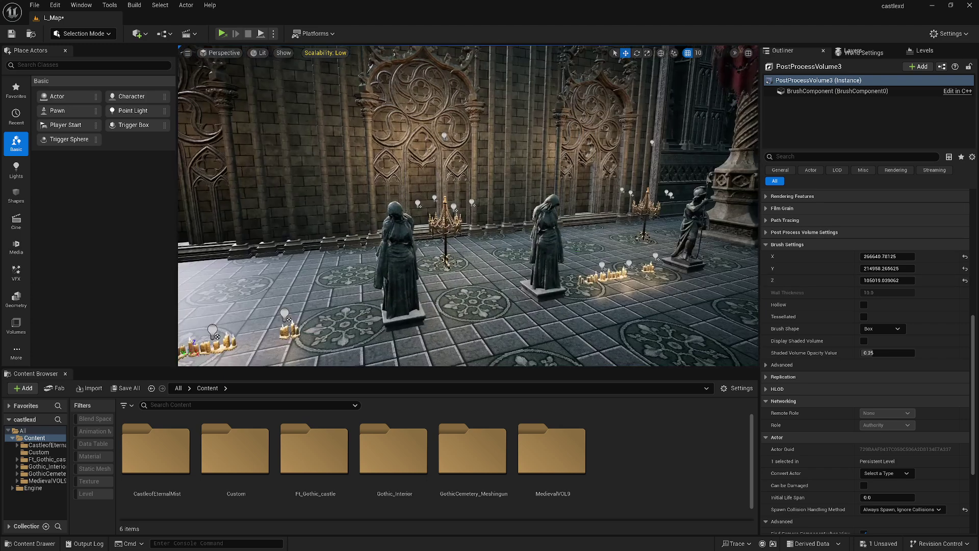
{"action": "left_click", "coordinate": [767, 245]}
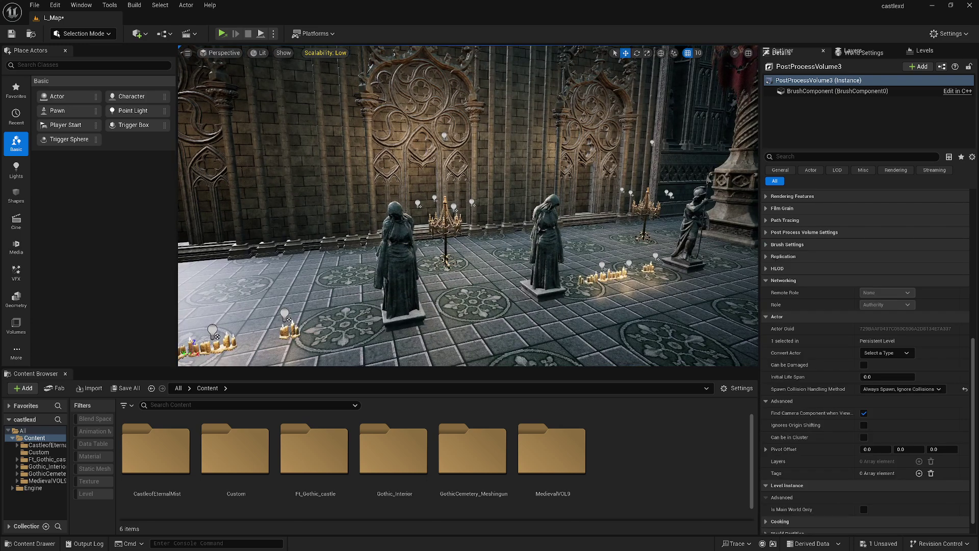
{"action": "scroll", "coordinate": [778, 286], "scroll_direction": "down", "scroll_amount": 1}
{"action": "left_click", "coordinate": [778, 277]}
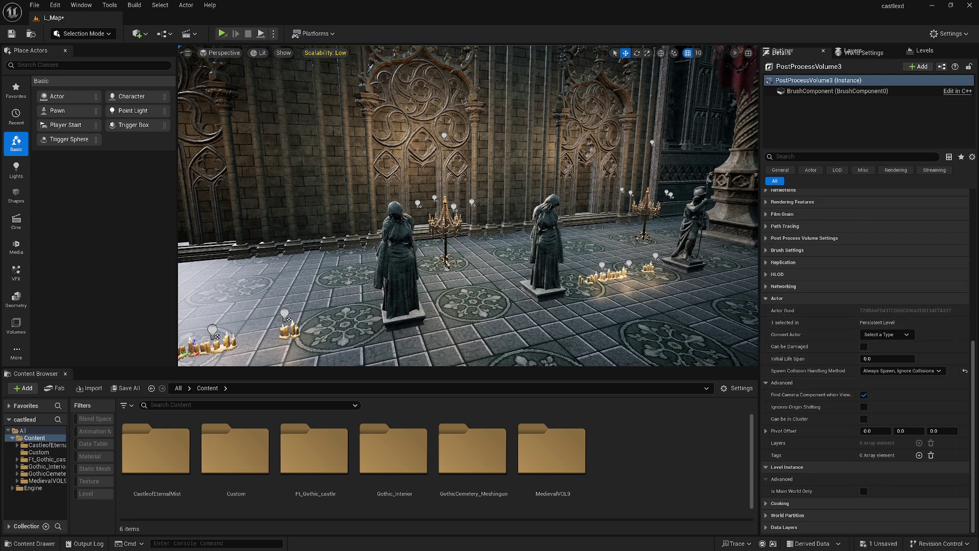
{"action": "left_click", "coordinate": [776, 297]}
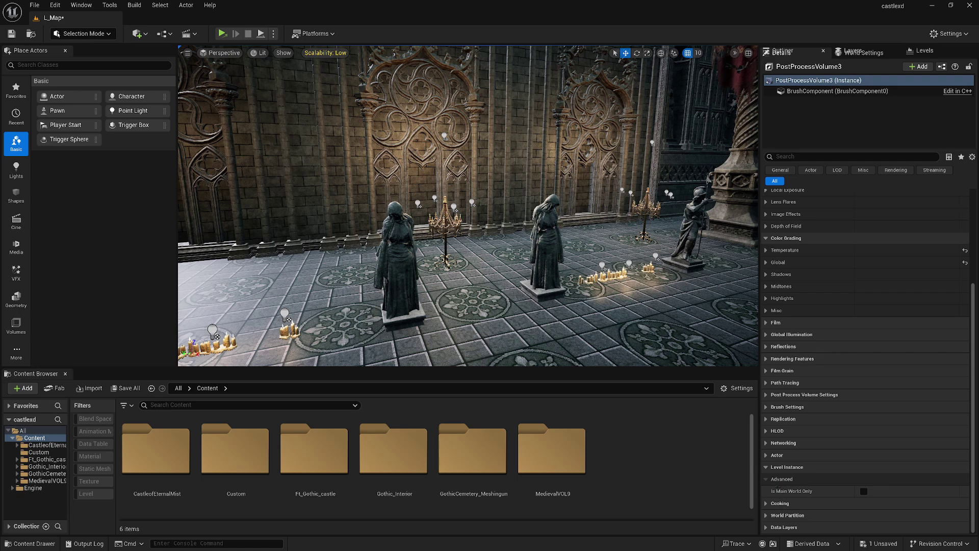
Expand the Camera and Exposure groups and examine the metering mode, exposure compensation, shutter speed, ISO and aperture settings
{"action": "scroll", "coordinate": [777, 485], "scroll_direction": "up", "scroll_amount": 5}
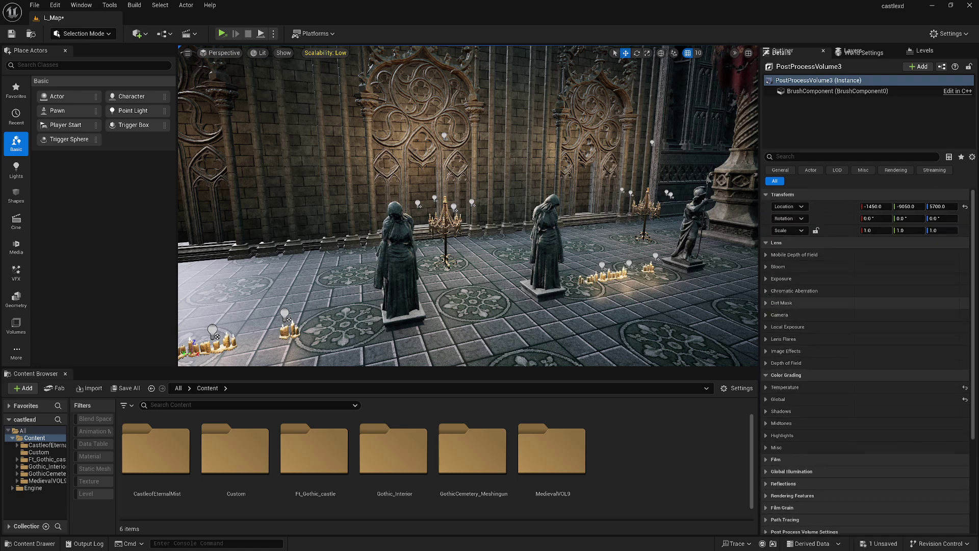
{"action": "left_click", "coordinate": [781, 278]}
{"action": "scroll", "coordinate": [781, 278], "scroll_direction": "down", "scroll_amount": 1}
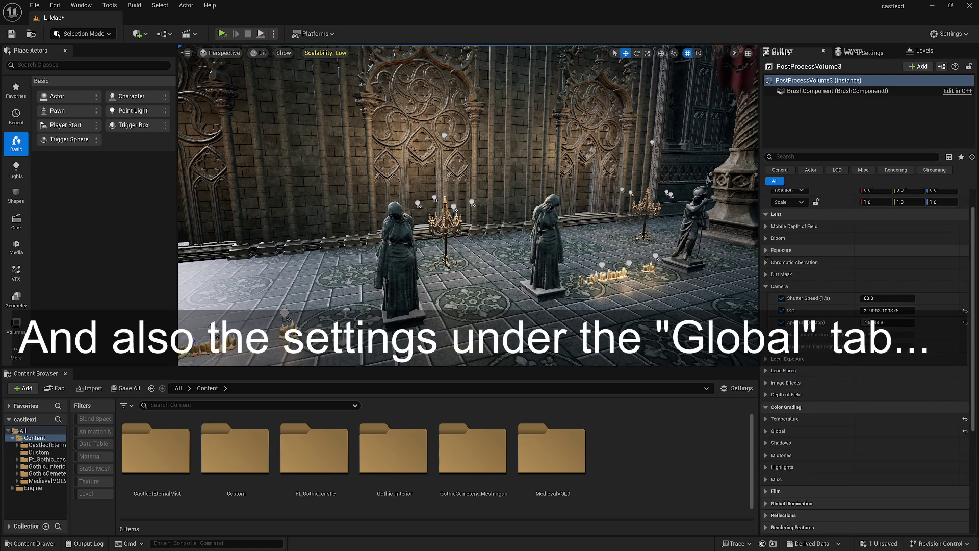
{"action": "left_click", "coordinate": [779, 482]}
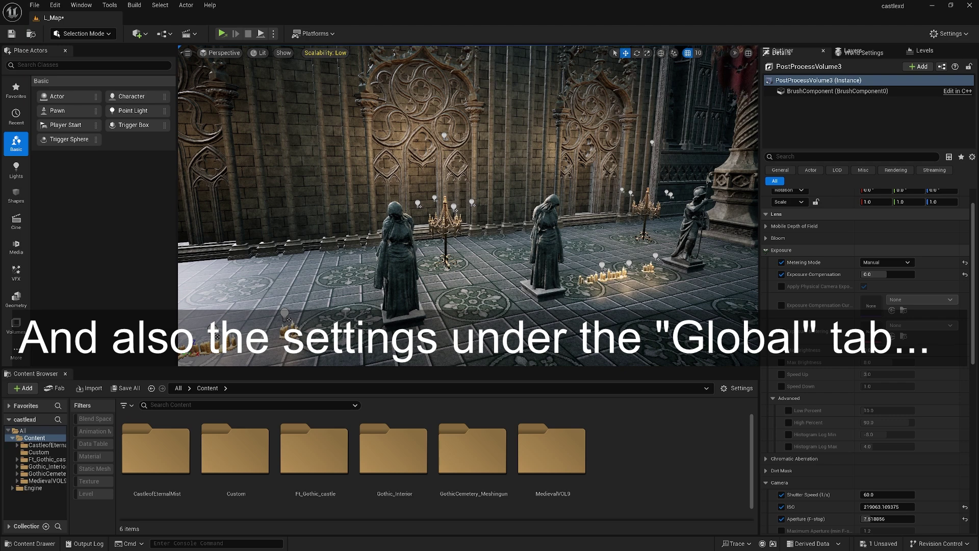
{"action": "scroll", "coordinate": [830, 298], "scroll_direction": "down", "scroll_amount": 1}
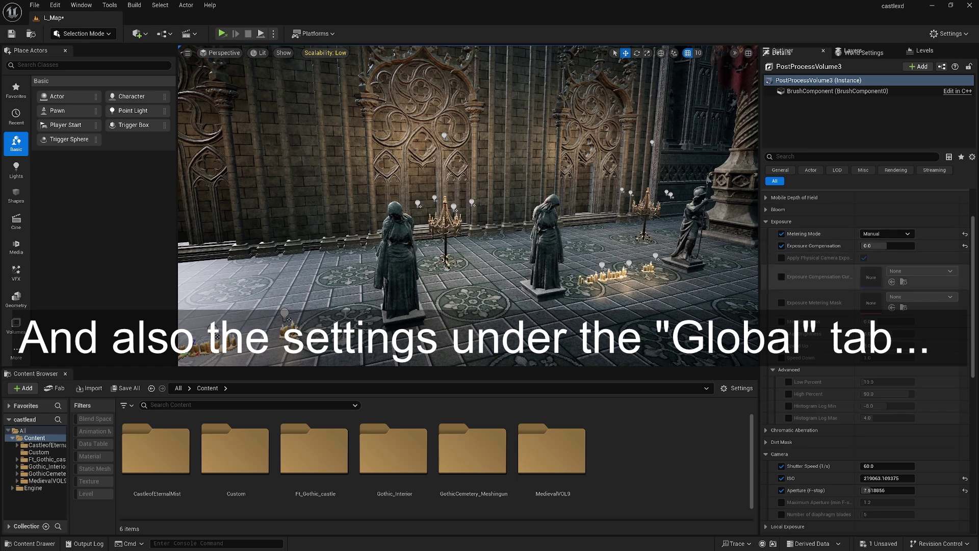
{"action": "scroll", "coordinate": [902, 402], "scroll_direction": "down", "scroll_amount": 2}
{"action": "scroll", "coordinate": [903, 402], "scroll_direction": "up", "scroll_amount": 5}
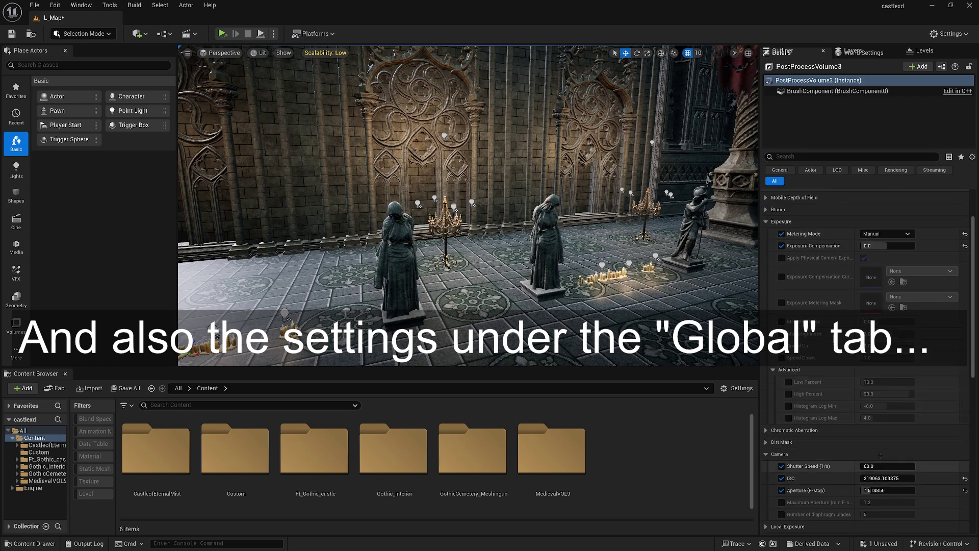
{"action": "scroll", "coordinate": [843, 392], "scroll_direction": "down", "scroll_amount": 2}
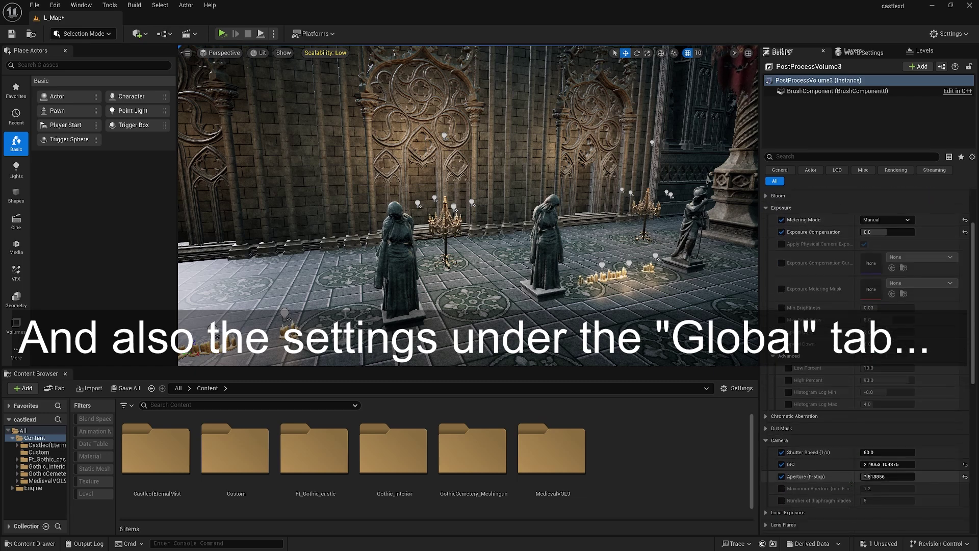
{"action": "scroll", "coordinate": [820, 374], "scroll_direction": "up", "scroll_amount": 2}
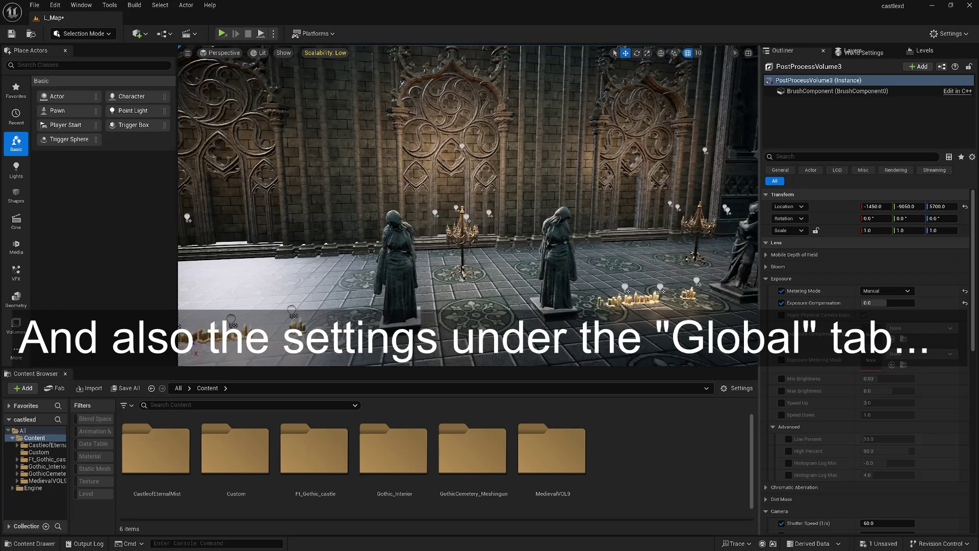
{"action": "mouse_move", "coordinate": [468, 205]}
{"action": "right_mouse_down"}
{"action": "mouse_move", "coordinate": [492, 206]}
{"action": "mouse_move", "coordinate": [472, 209]}
{"action": "right_mouse_up"}
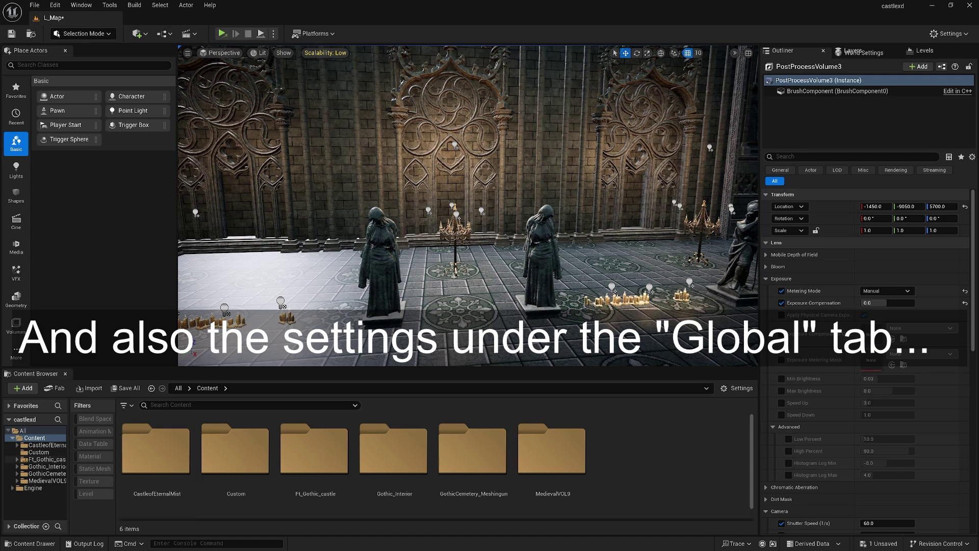
Create a new folder named dithering inside the project's Content folder
{"action": "right_click", "coordinate": [36, 437]}
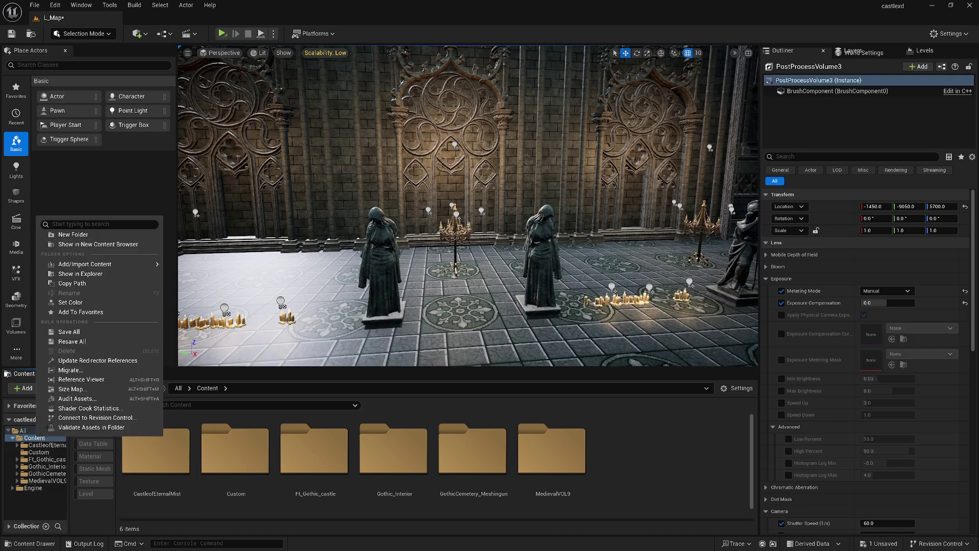
{"action": "left_click", "coordinate": [74, 234]}
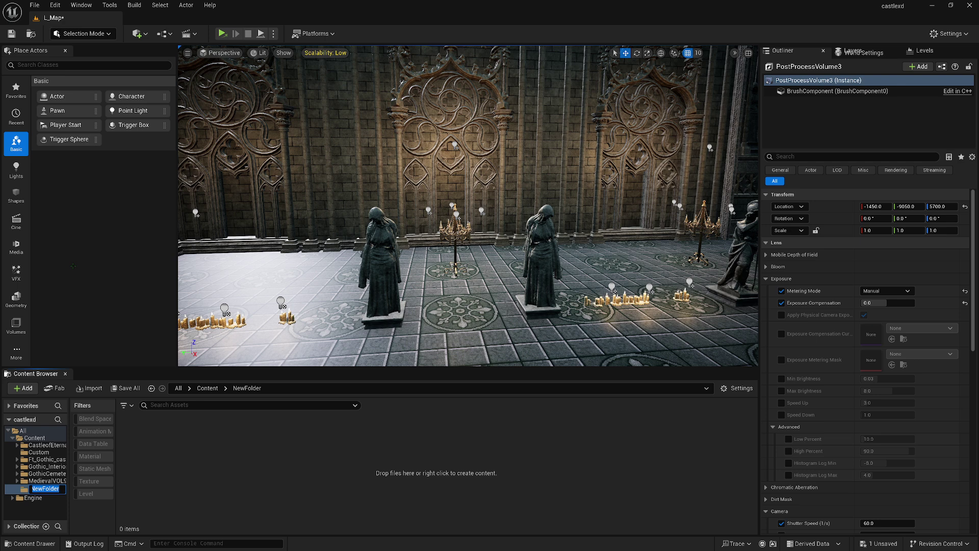
{"action": "type", "text": "dithering"}
{"action": "key", "text": "Return"}
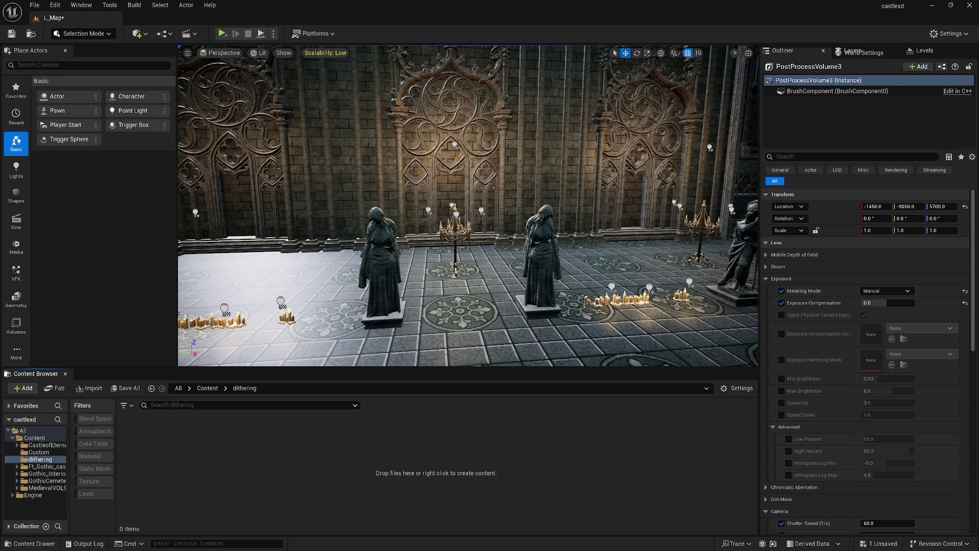
Create a new material named PP_DitherRGB_MM in the dithering folder
{"action": "right_click", "coordinate": [253, 474]}
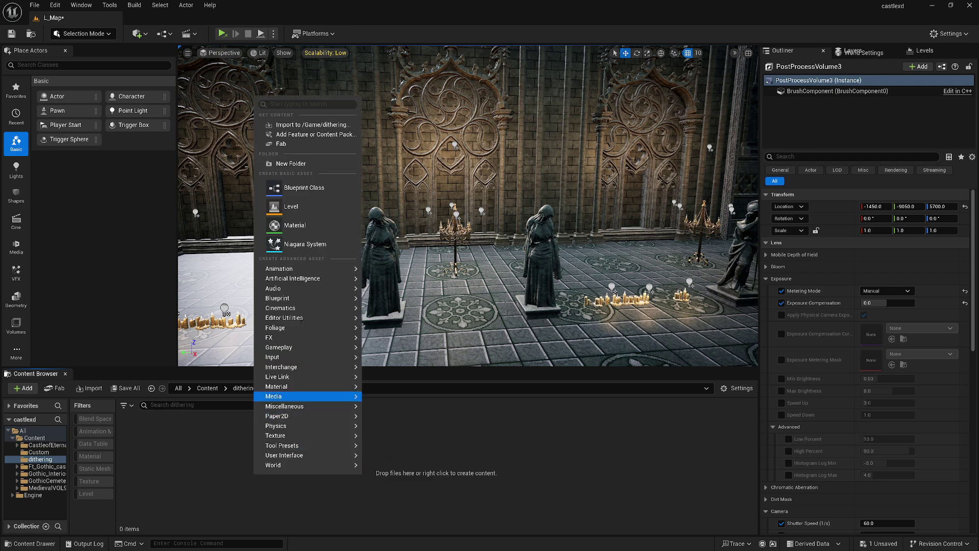
{"action": "left_click", "coordinate": [304, 226]}
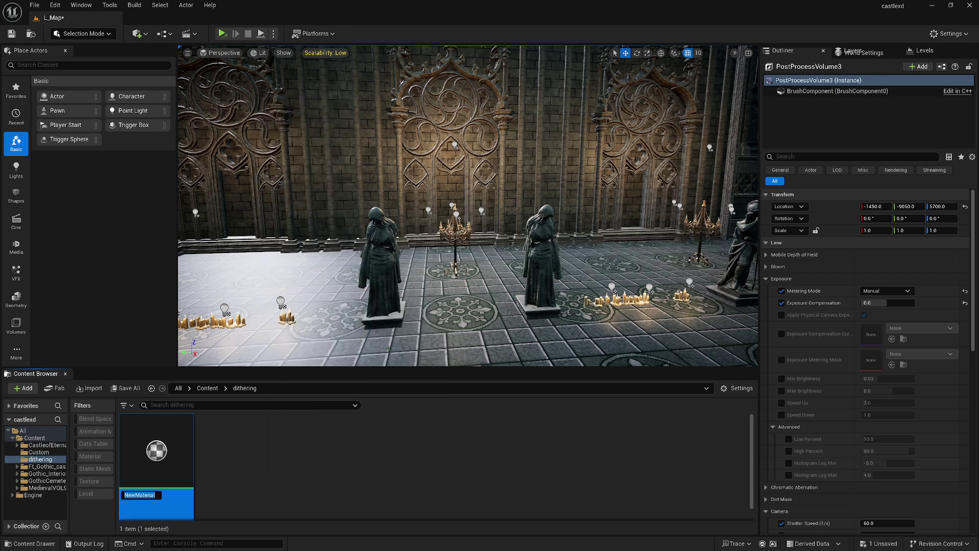
{"action": "type", "text": "PP_DitherRGB_MM"}
{"action": "key", "text": "Return"}
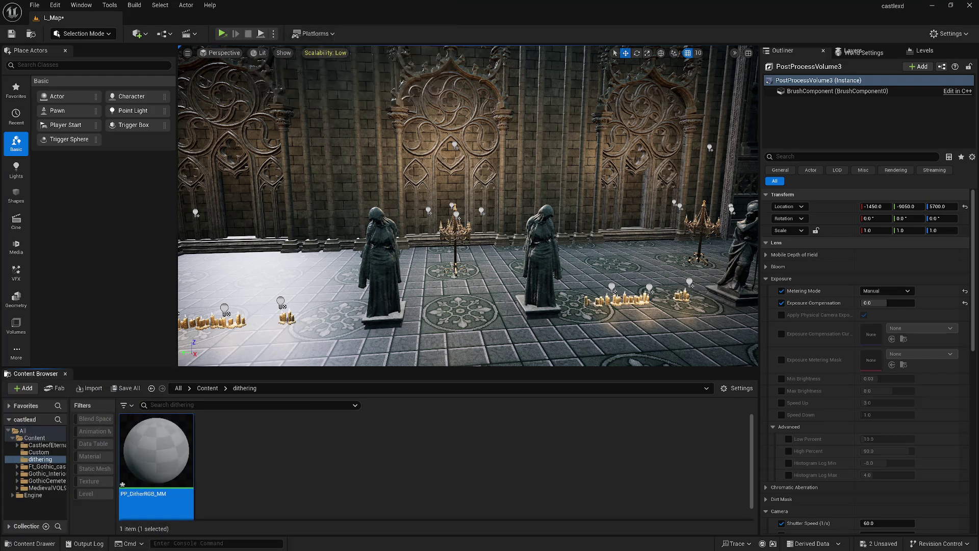
Open the PP_DitherRGB_MM material for editing and set its material domain to Post Process
{"action": "double_click", "coordinate": [156, 451]}
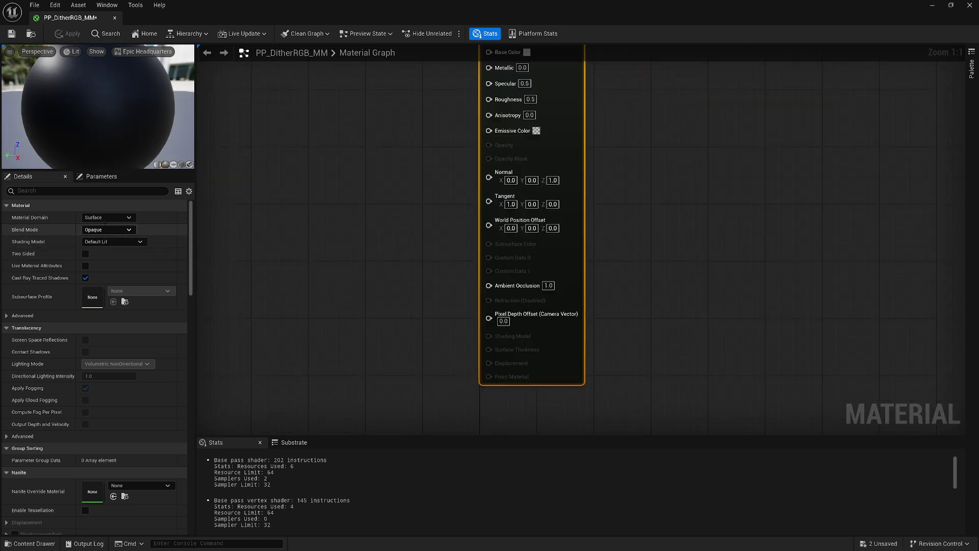
{"action": "left_click", "coordinate": [102, 218]}
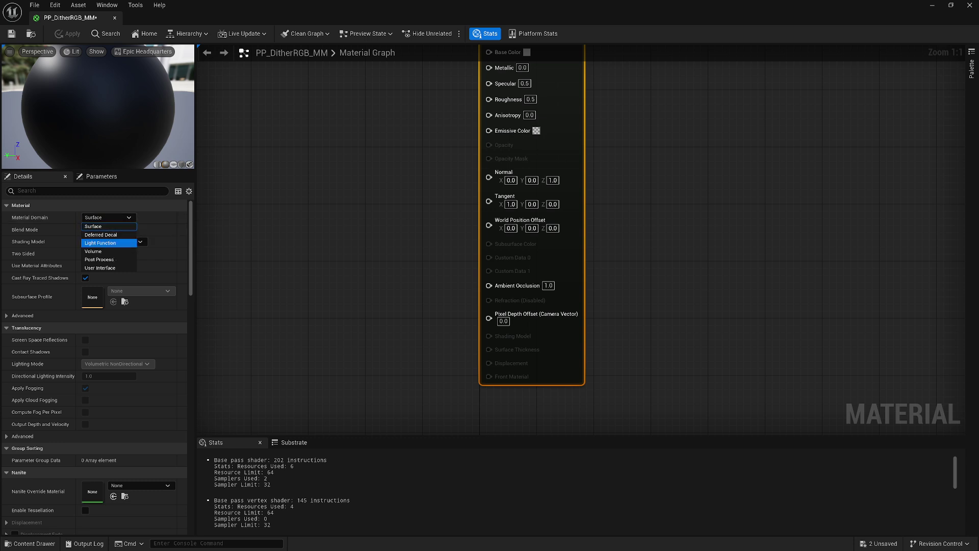
{"action": "left_click", "coordinate": [110, 259]}
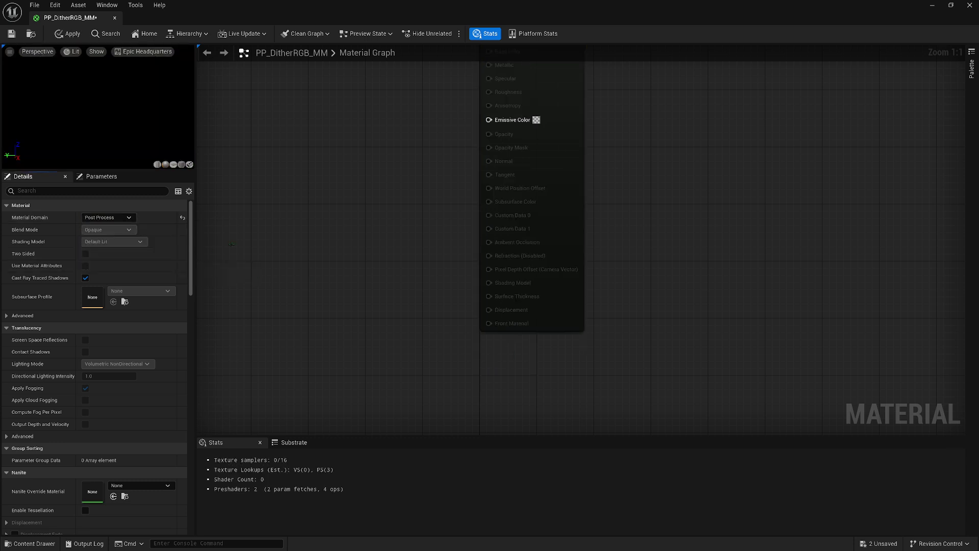
Add a Custom expression node before the material output and set its description to DitherRGB
{"action": "right_click_drag", "start_coordinate": [231, 244], "coordinate": [592, 219]}
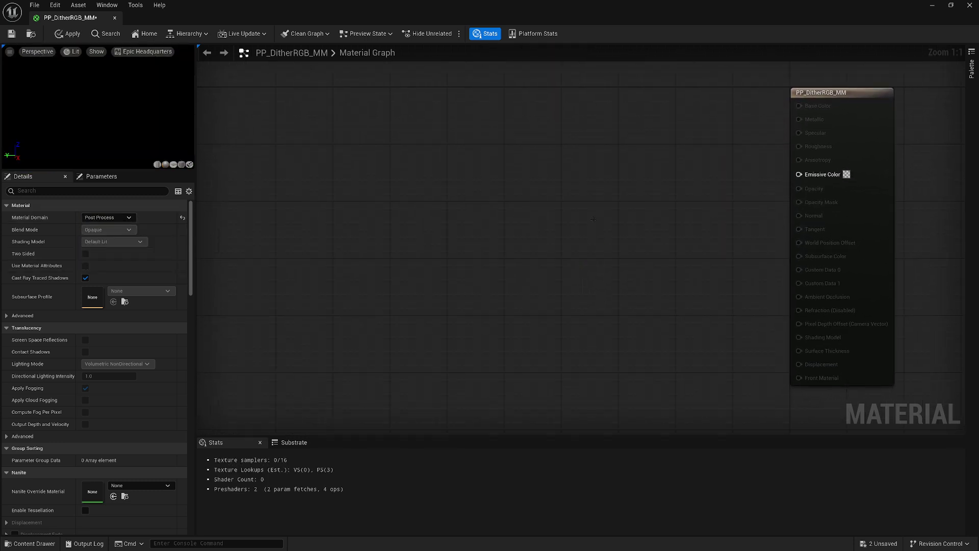
{"action": "right_click", "coordinate": [483, 160]}
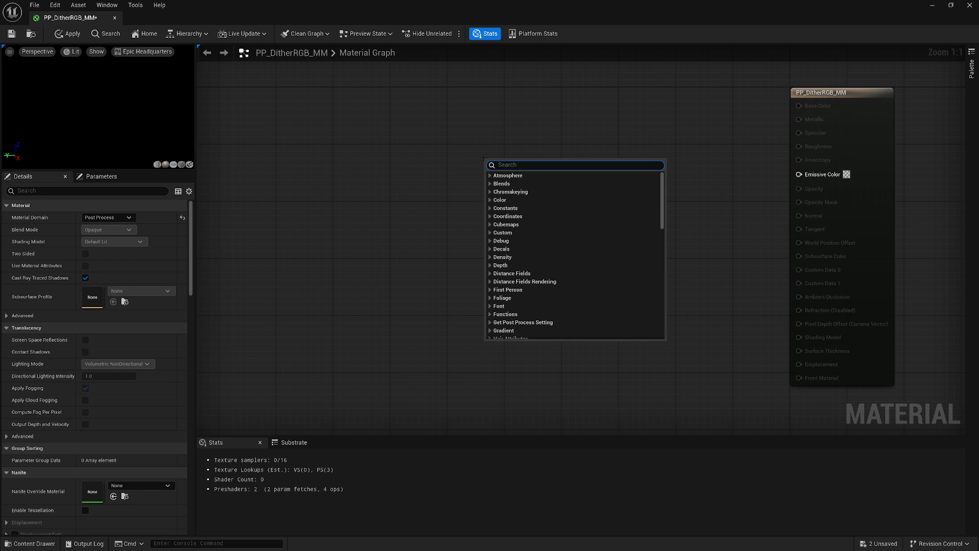
{"action": "type", "text": "custom"}
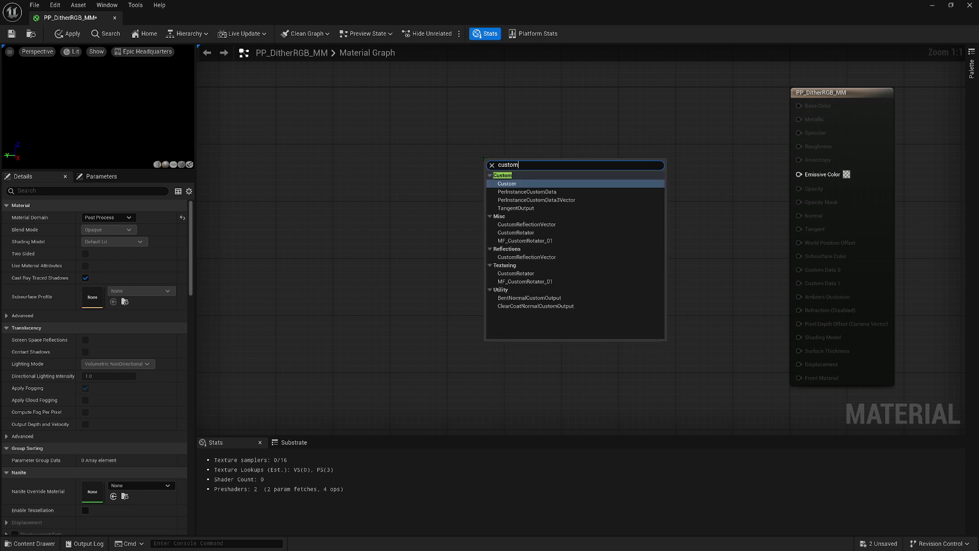
{"action": "key", "text": "Return"}
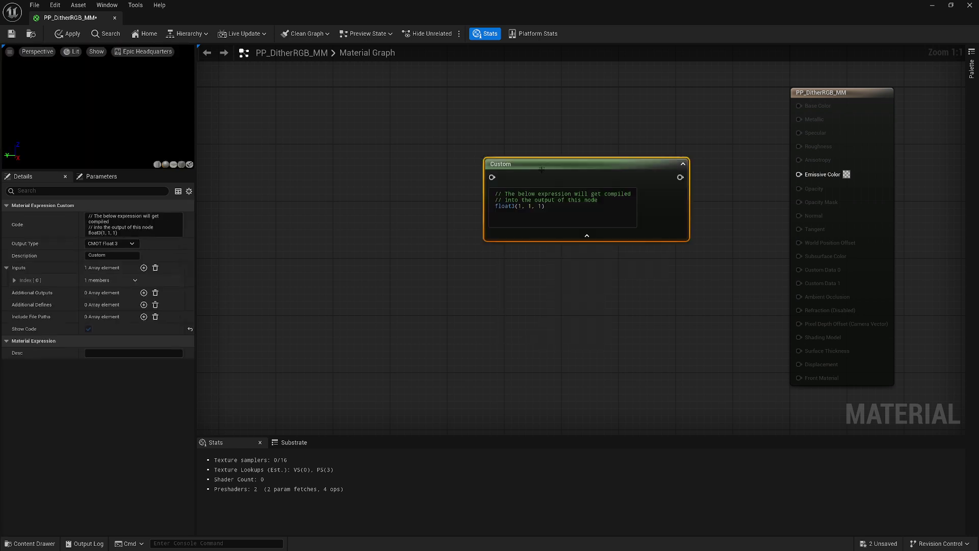
{"action": "left_click_drag", "start_coordinate": [541, 169], "coordinate": [539, 155]}
{"action": "left_click", "coordinate": [112, 255]}
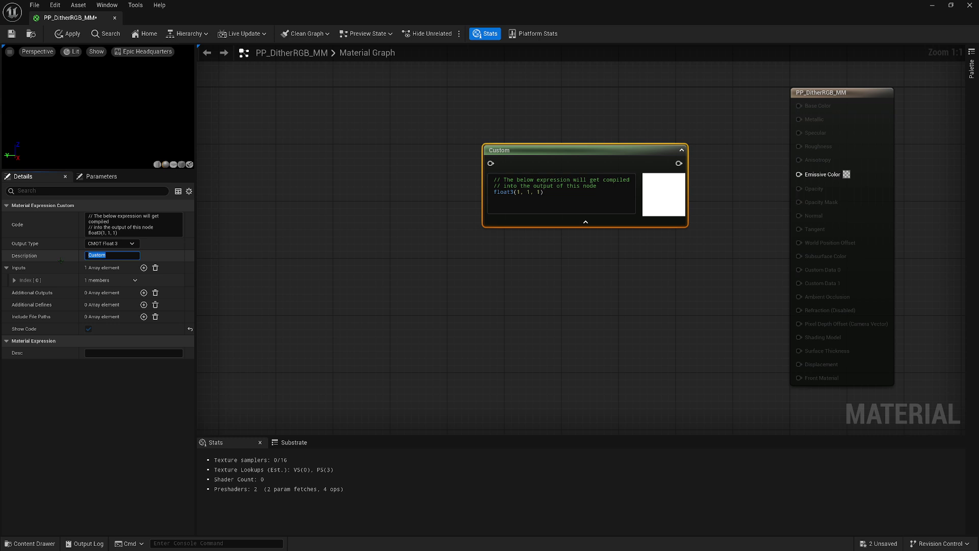
{"action": "type", "text": "DitherRGB"}
{"action": "key", "text": "Return"}
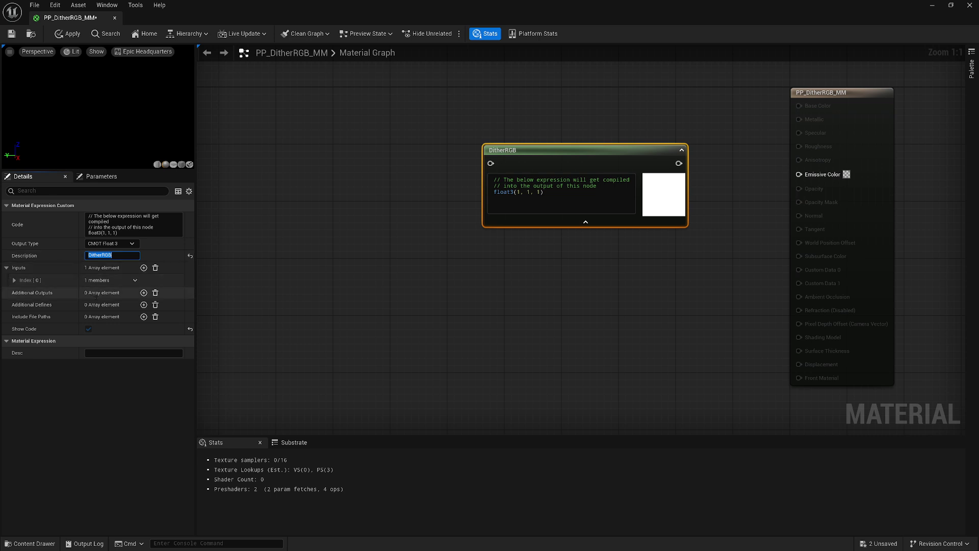
{"action": "left_click", "coordinate": [125, 292]}
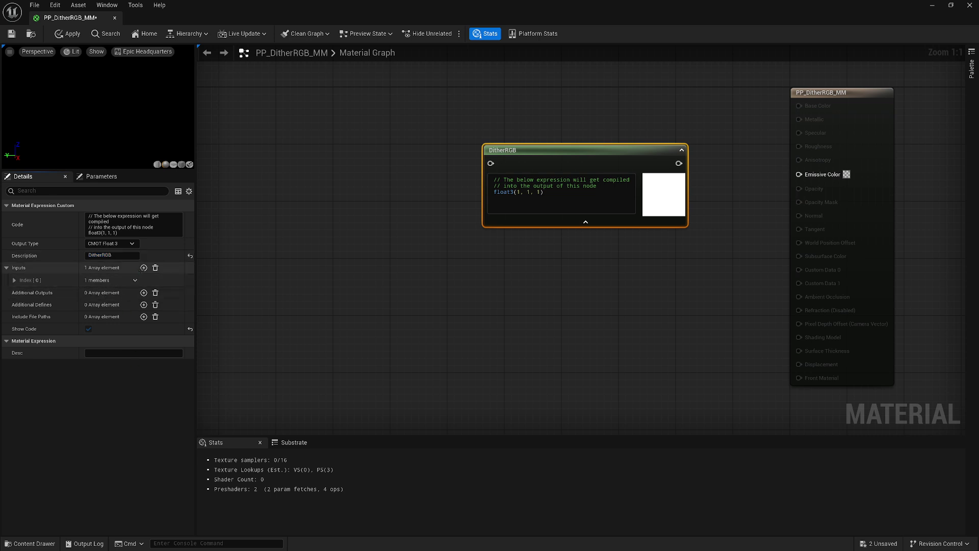
Add two more inputs to the DitherRGB node and name its first input UV
{"action": "left_click", "coordinate": [144, 267]}
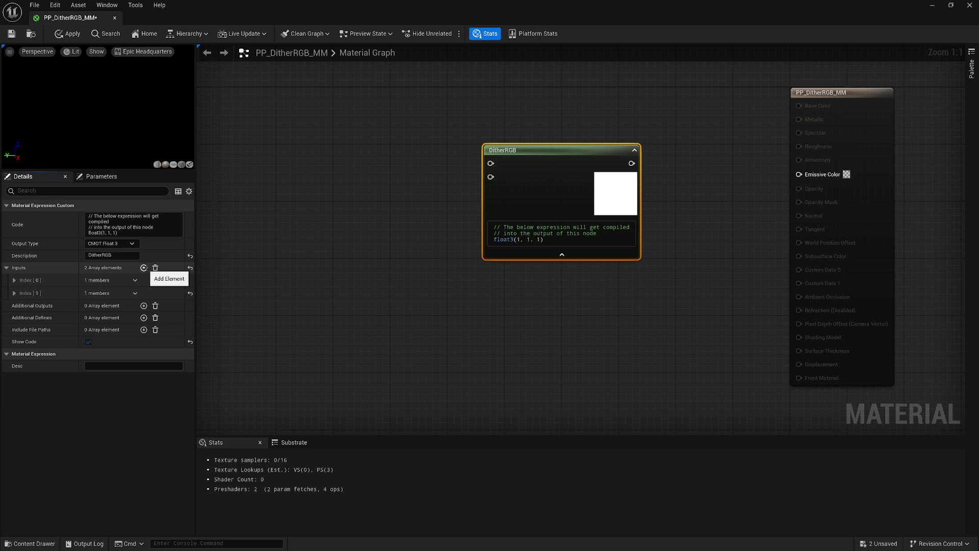
{"action": "left_click", "coordinate": [143, 268]}
{"action": "left_click", "coordinate": [134, 280]}
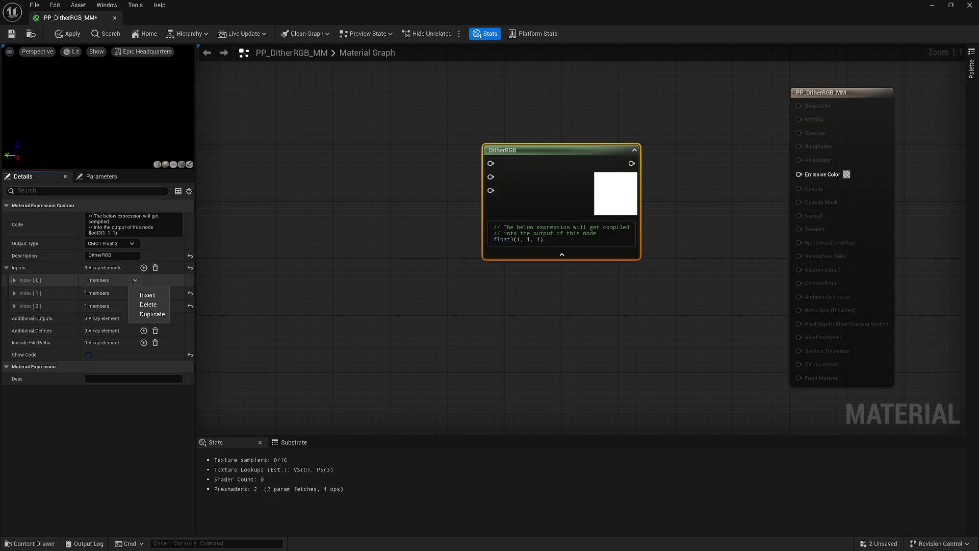
{"action": "left_click", "coordinate": [94, 287]}
{"action": "left_click", "coordinate": [14, 280]}
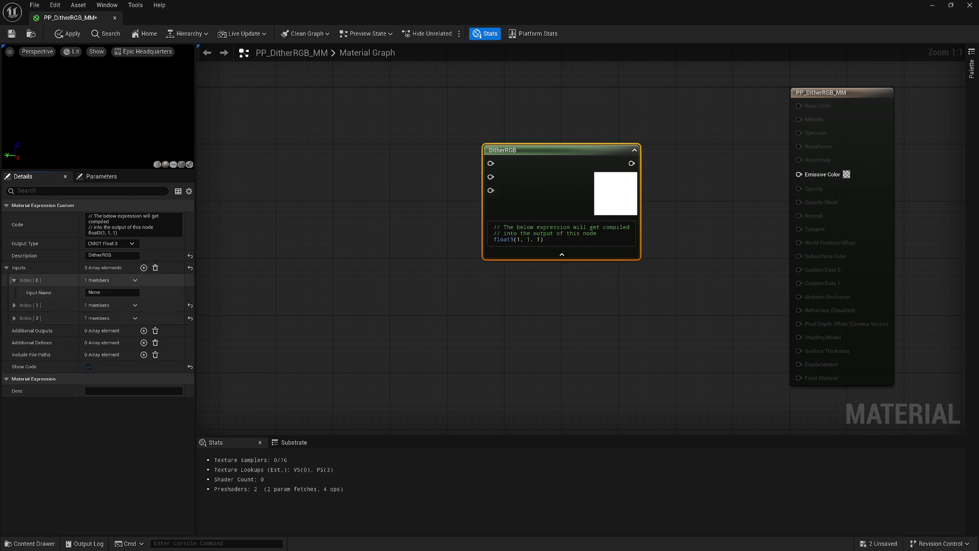
{"action": "left_click", "coordinate": [110, 293]}
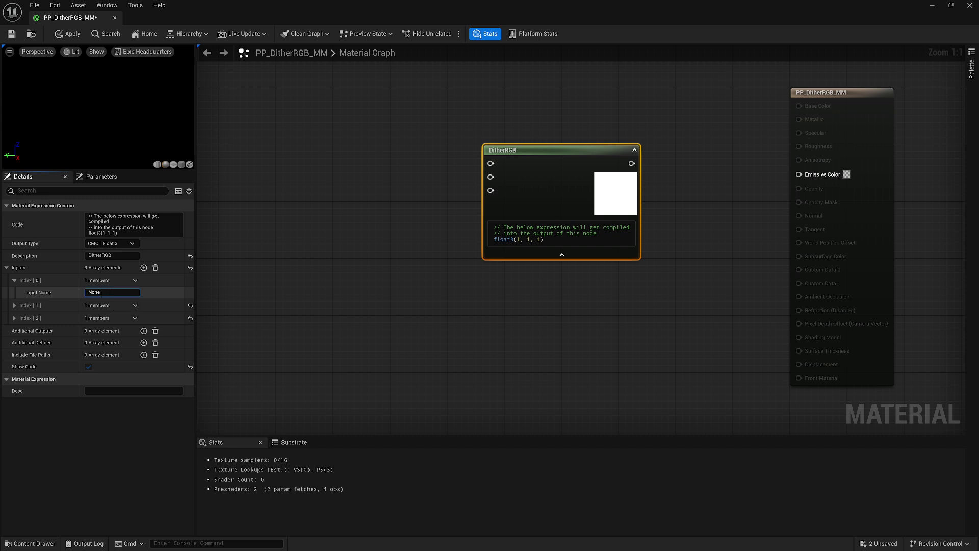
{"action": "type", "text": "UV"}
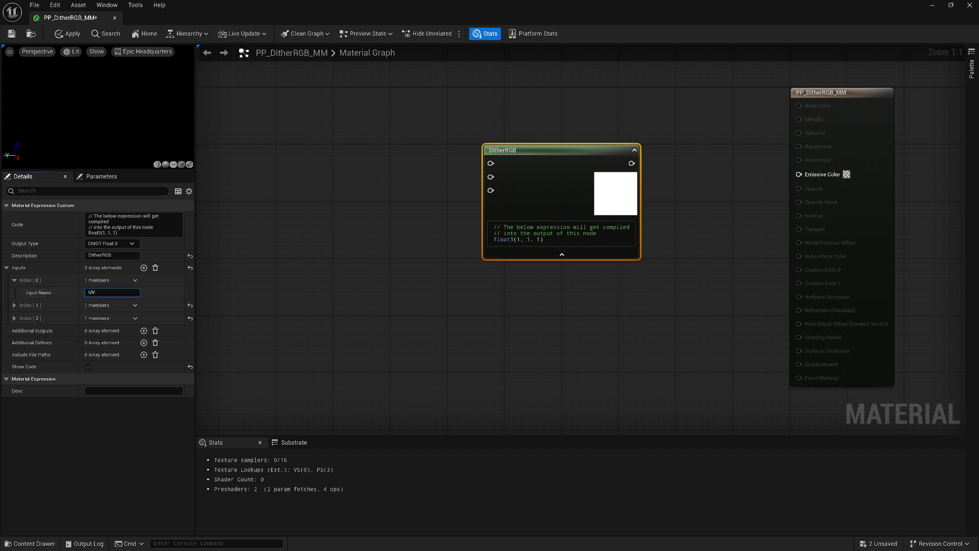
{"action": "key", "text": "Return"}
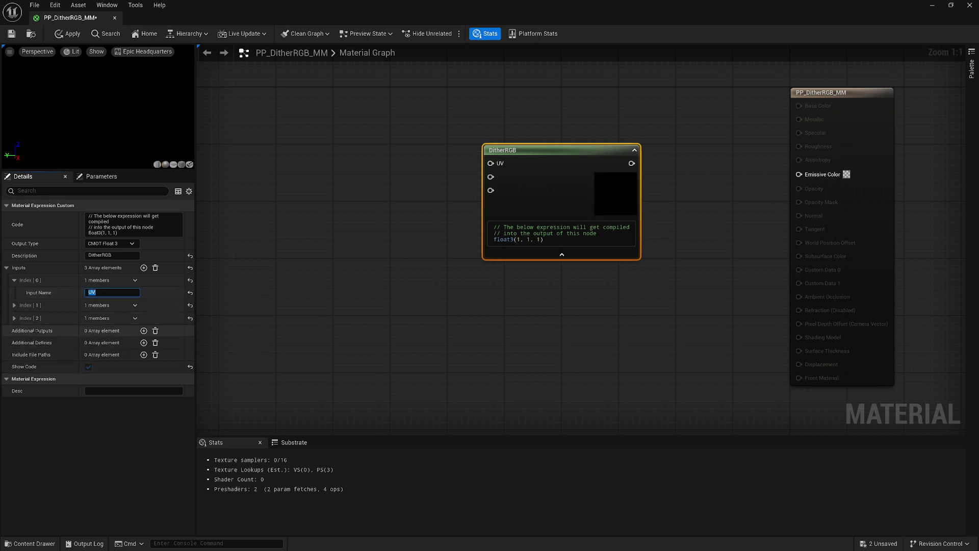
Name the DitherRGB node's second input Color and its third input ViewSize
{"action": "left_click", "coordinate": [14, 305]}
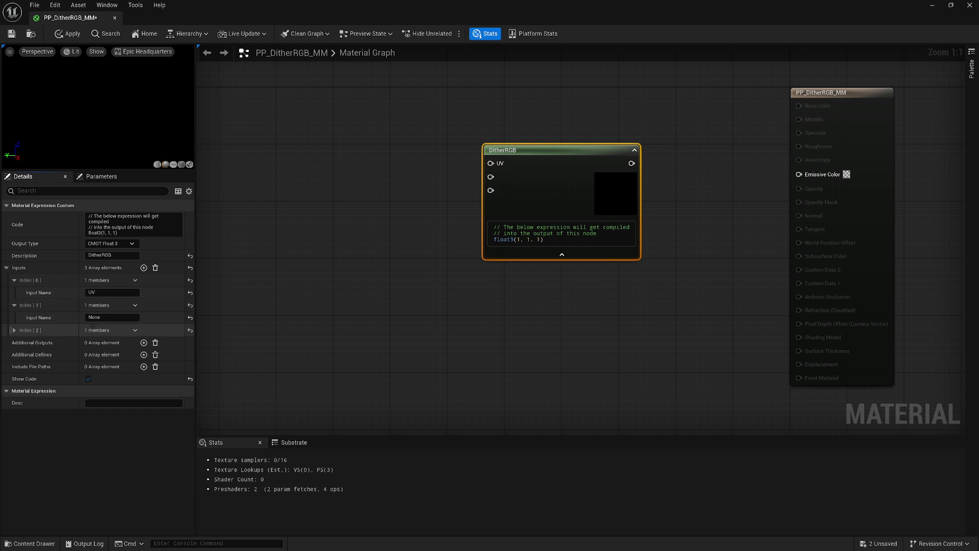
{"action": "left_click", "coordinate": [109, 317]}
{"action": "type", "text": "Color"}
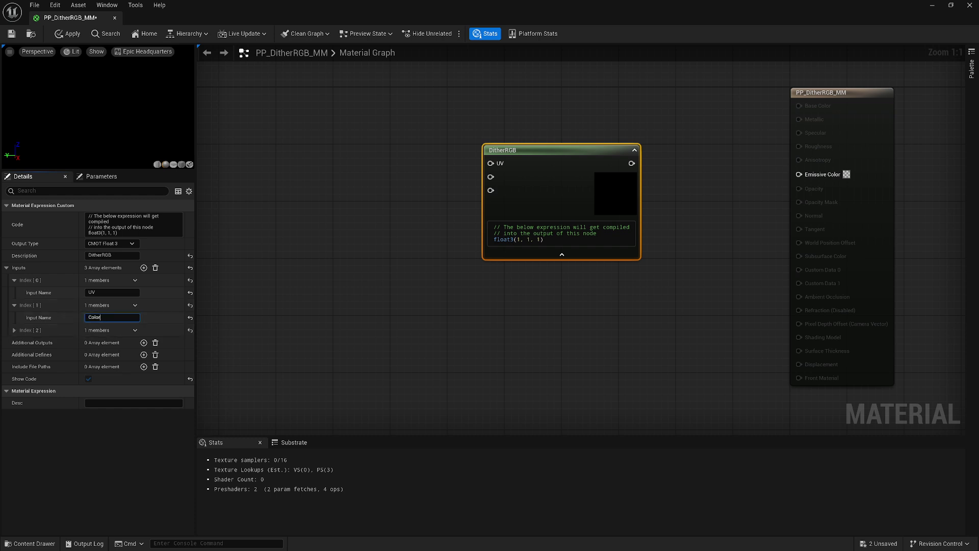
{"action": "key", "text": "Return"}
{"action": "left_click", "coordinate": [14, 330]}
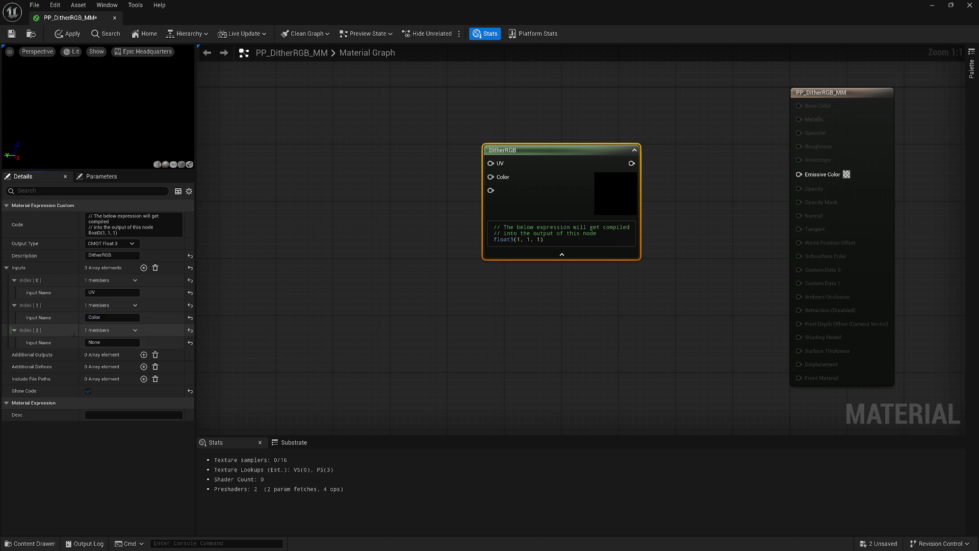
{"action": "left_click", "coordinate": [123, 342]}
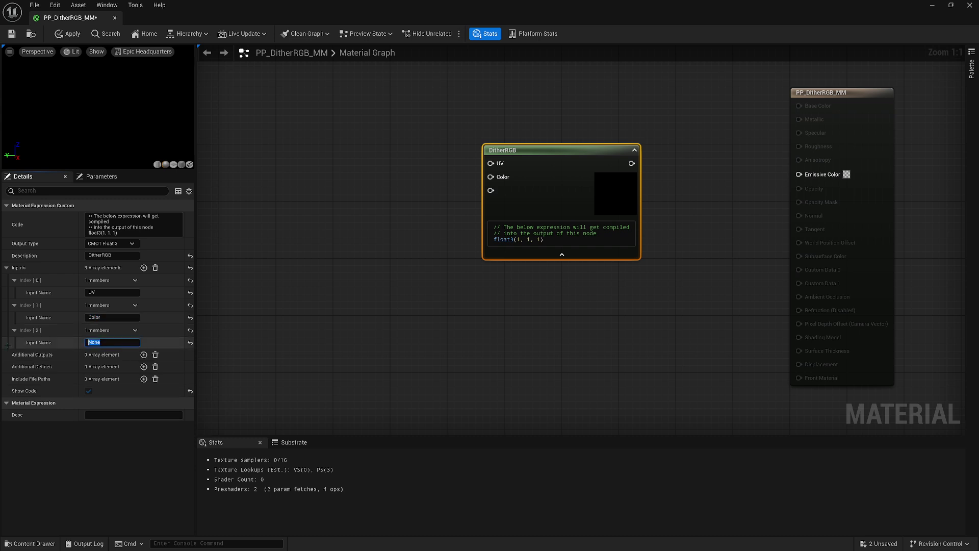
{"action": "type", "text": "ViewSize"}
{"action": "key", "text": "Return"}
Switch to the Custom-DitherRGB-Node repository on GitHub in Chrome and copy the full contents of its Shader Code file
{"action": "left_click", "coordinate": [72, 466]}
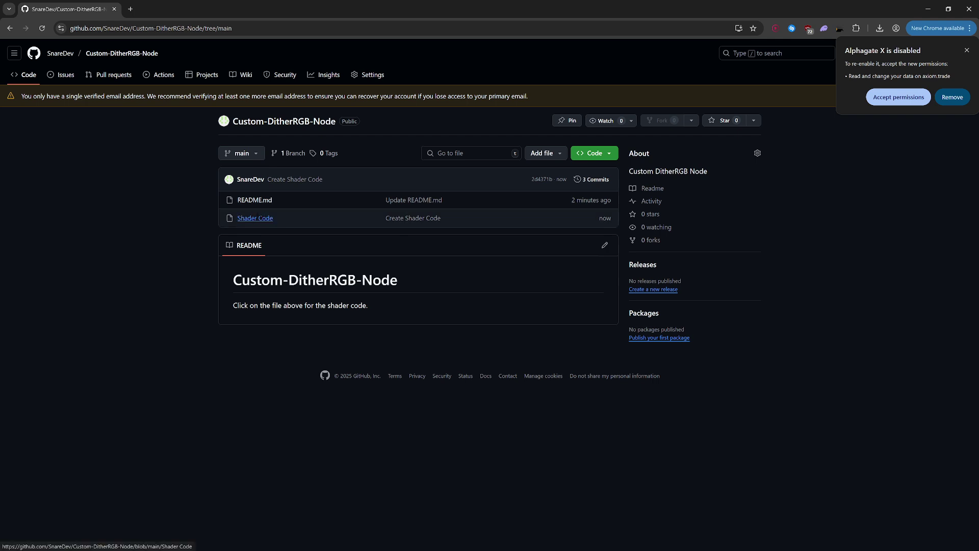
{"action": "left_click", "coordinate": [255, 217]}
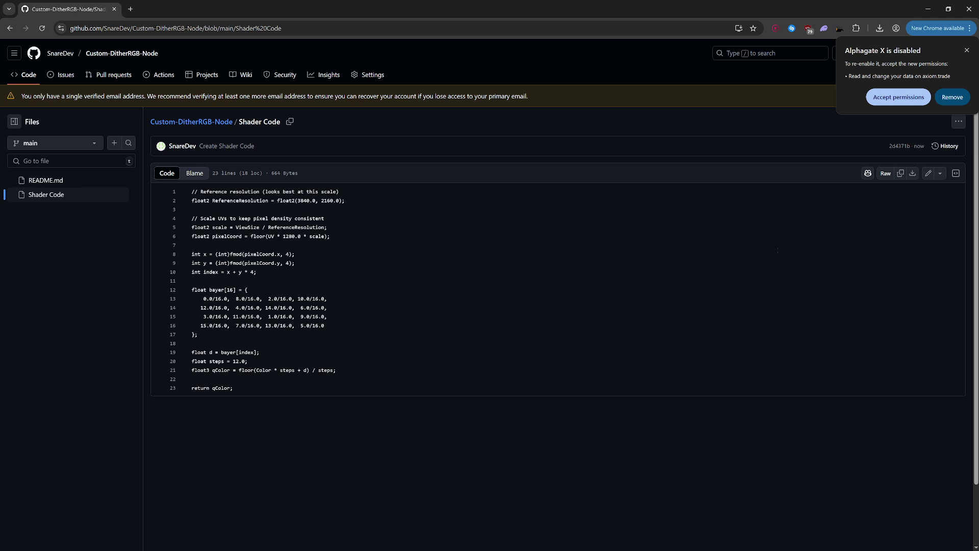
{"action": "left_click", "coordinate": [900, 174]}
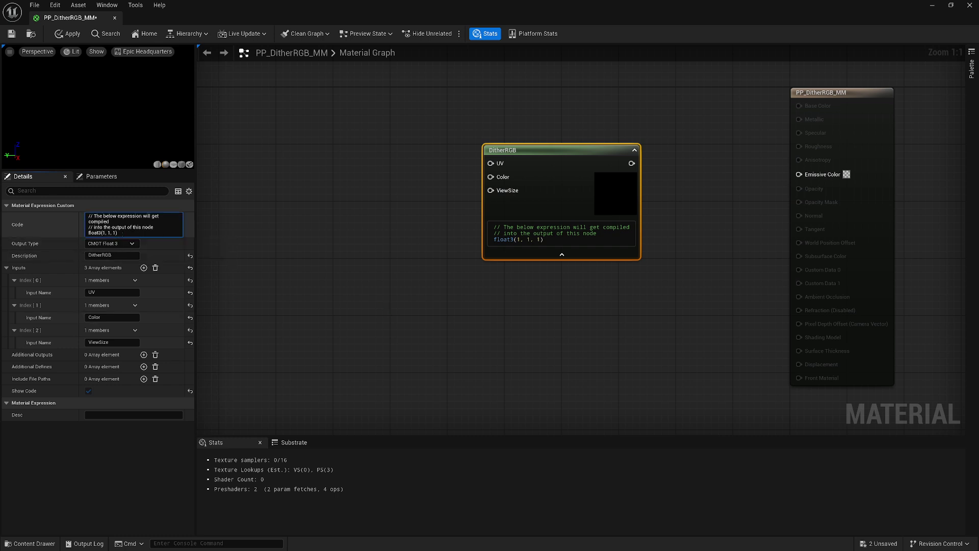
Back in Unreal Editor, replace the DitherRGB node's default code with the copied shader code and apply the material changes
{"action": "left_click", "coordinate": [134, 224]}
{"action": "key", "text": "ctrl+v"}
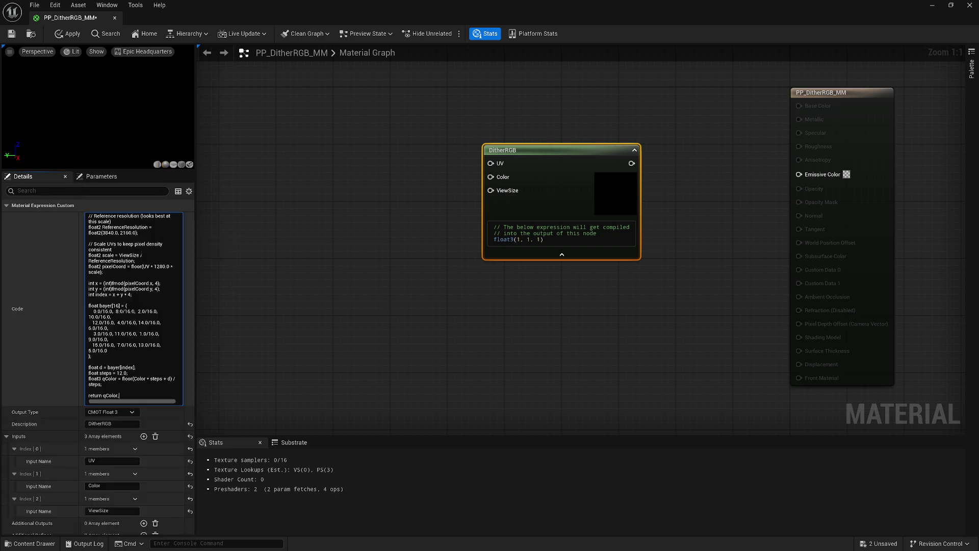
{"action": "left_click", "coordinate": [102, 107]}
{"action": "left_click", "coordinate": [67, 33]}
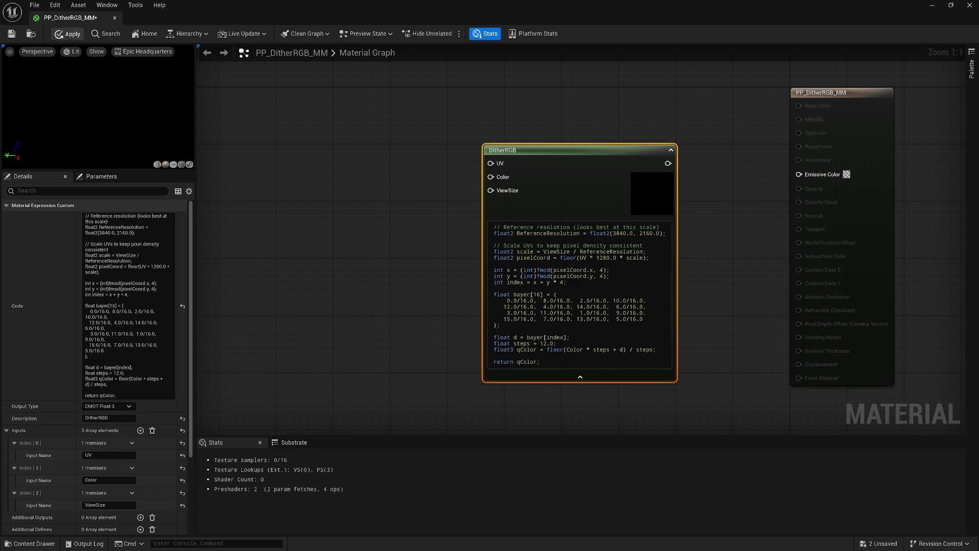
{"action": "scroll", "coordinate": [127, 329], "scroll_direction": "down", "scroll_amount": 2}
{"action": "left_click", "coordinate": [389, 303]}
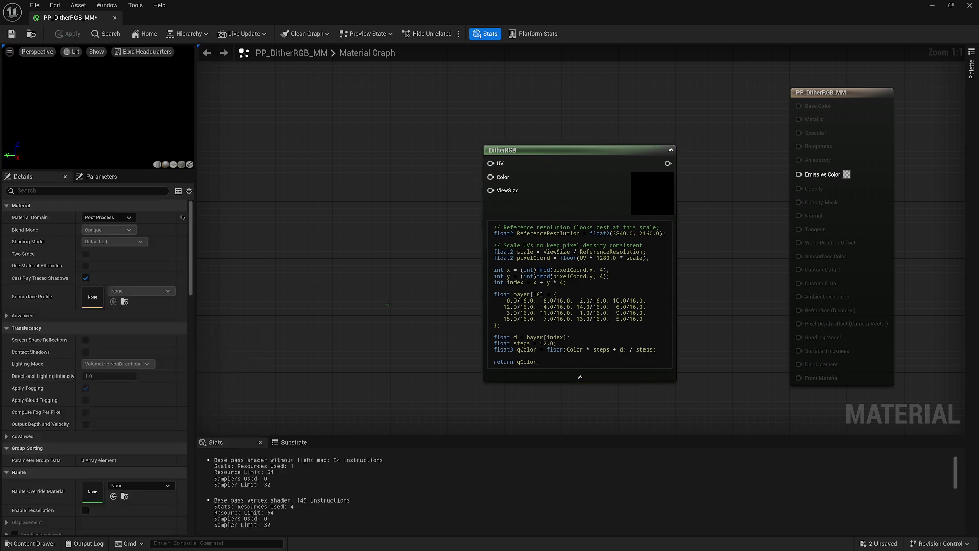
Add a ScreenPosition node before the DitherRGB node and feed its ViewportUV output into a new R and G component mask
{"action": "scroll", "coordinate": [378, 292], "scroll_direction": "down", "scroll_amount": 3}
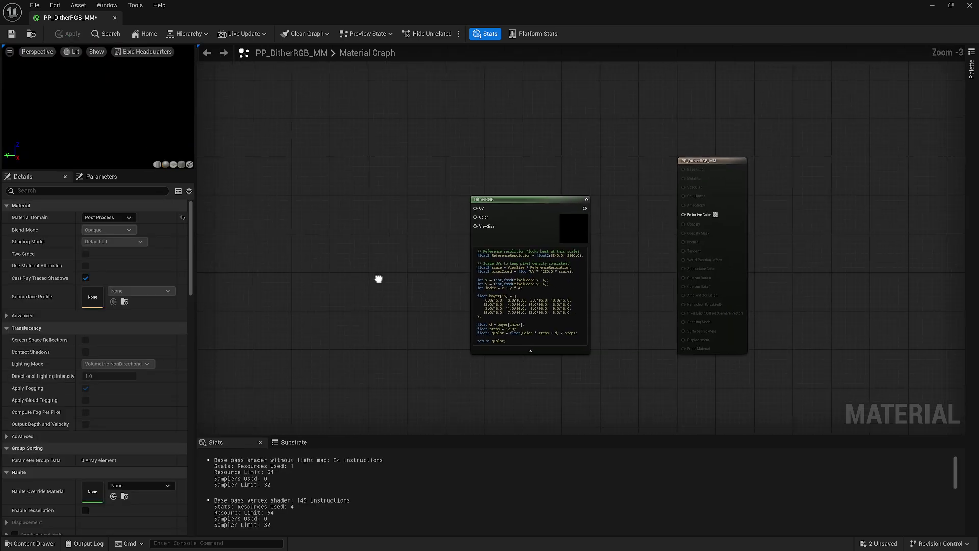
{"action": "right_click_drag", "start_coordinate": [378, 278], "coordinate": [482, 239]}
{"action": "right_click", "coordinate": [400, 219]}
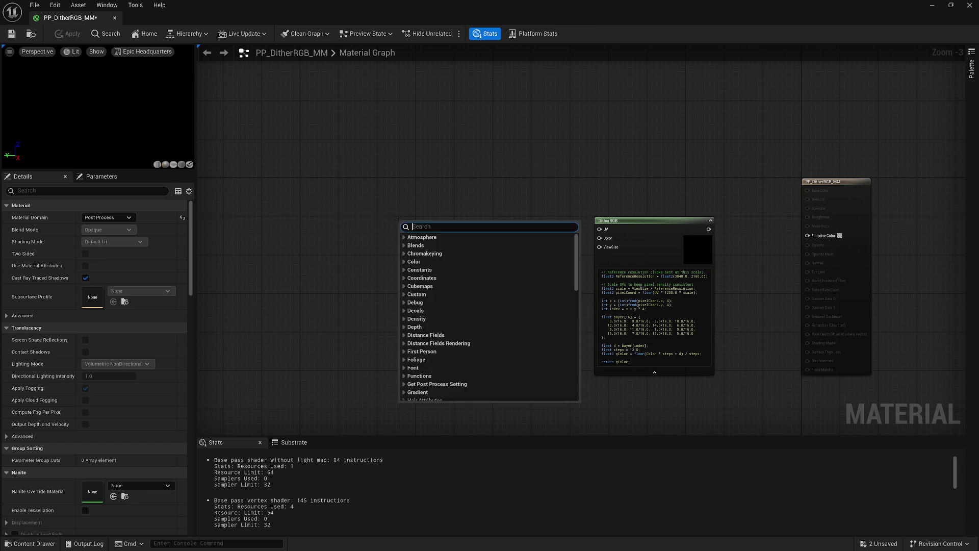
{"action": "type", "text": "screen pos"}
{"action": "key", "text": "Return"}
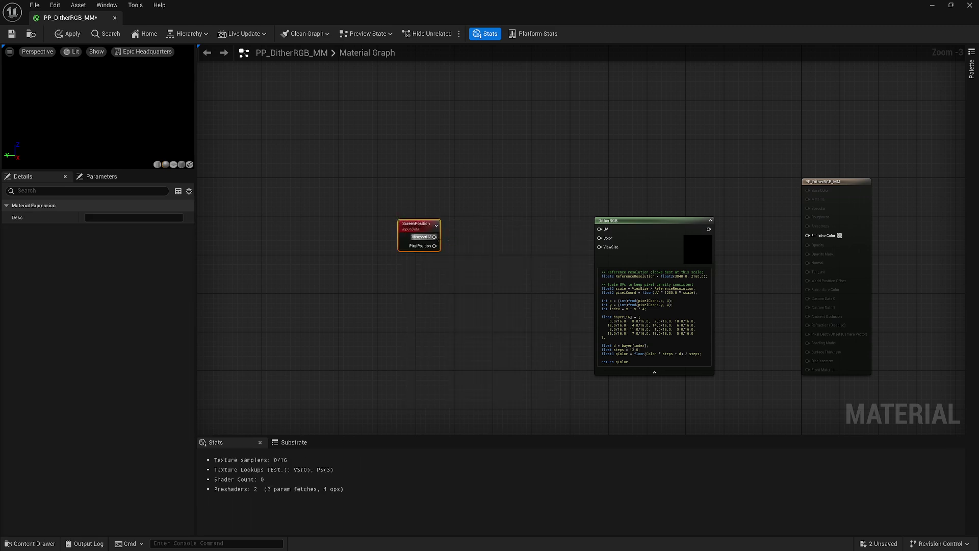
{"action": "left_click_drag", "start_coordinate": [435, 236], "coordinate": [458, 239]}
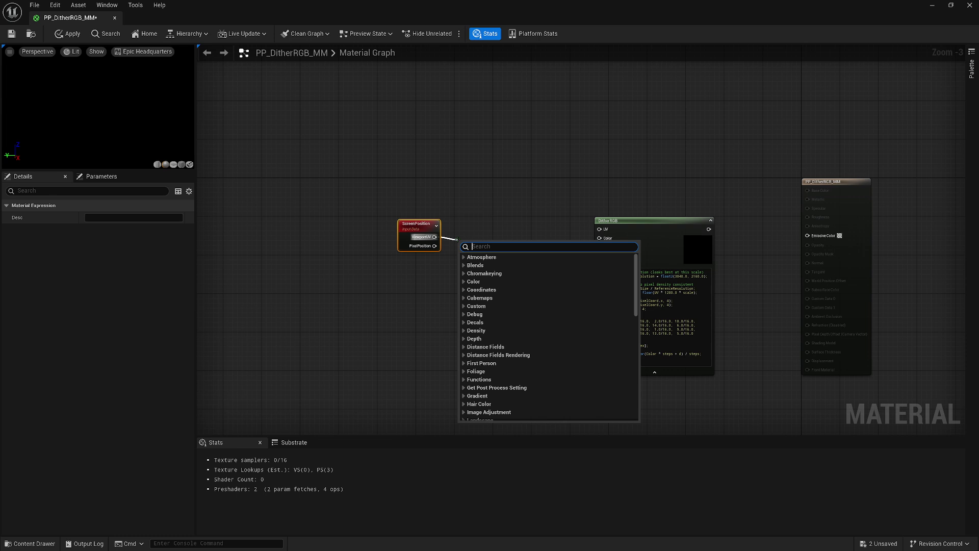
{"action": "type", "text": "mask"}
{"action": "key", "text": "Return"}
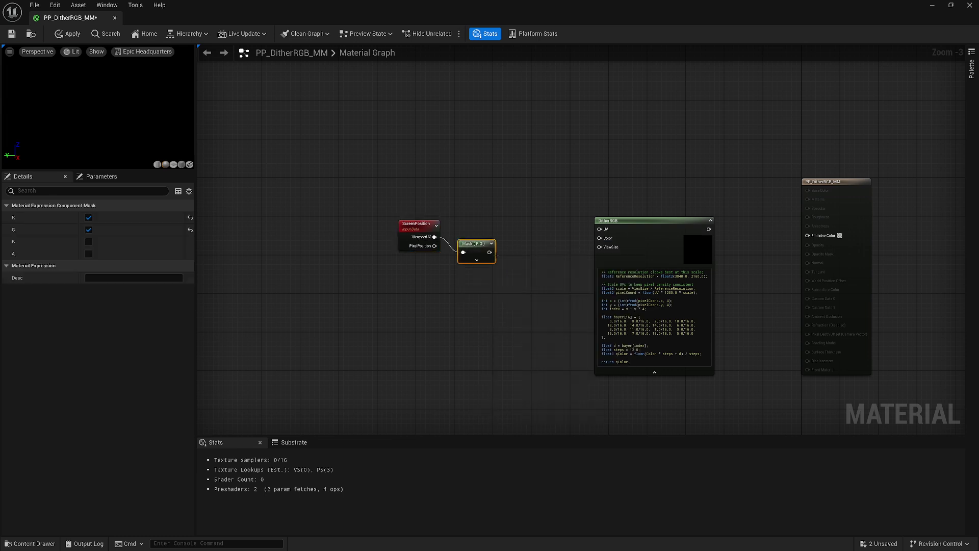
Connect the component mask to the DitherRGB node's UV input and move the ScreenPosition and mask nodes closer to it
{"action": "left_click", "coordinate": [477, 259]}
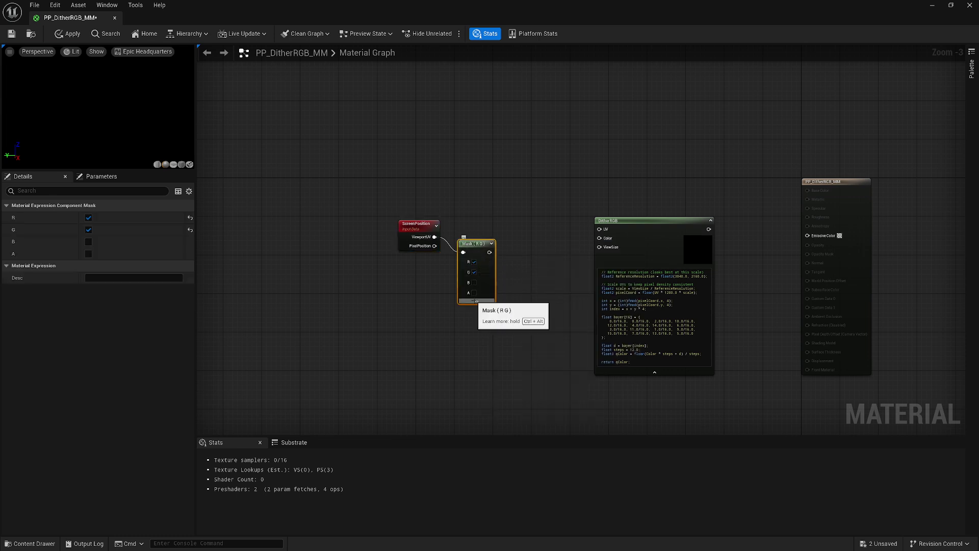
{"action": "left_click", "coordinate": [477, 301]}
{"action": "left_click_drag", "start_coordinate": [475, 241], "coordinate": [600, 229]}
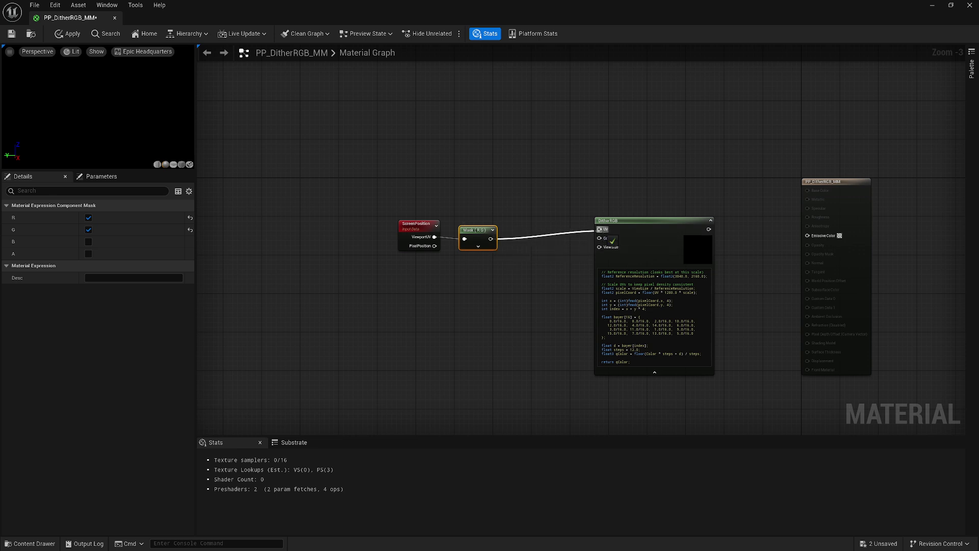
{"action": "left_click_drag", "start_coordinate": [488, 275], "coordinate": [397, 218]}
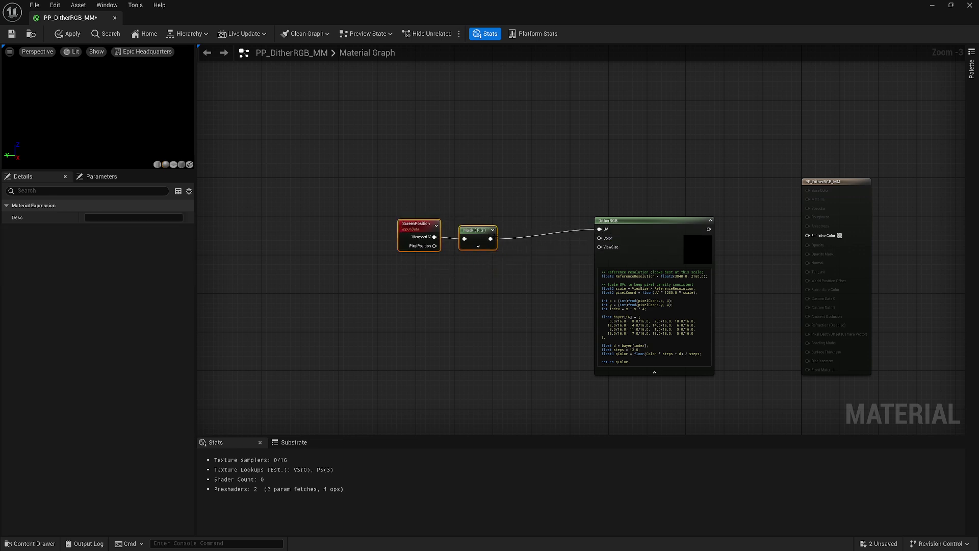
{"action": "left_click_drag", "start_coordinate": [481, 230], "coordinate": [528, 215]}
{"action": "left_click", "coordinate": [490, 308]}
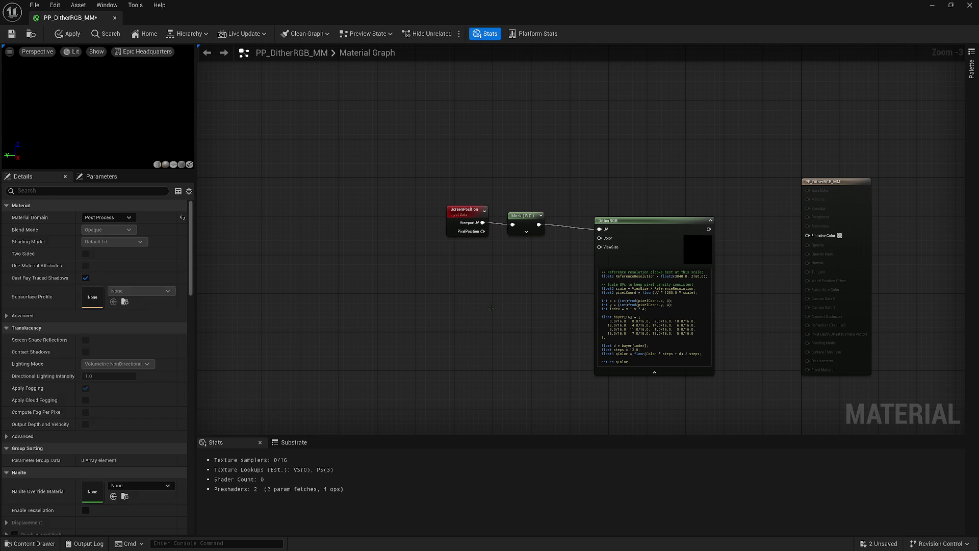
Add a ViewSize node, connect it to the DitherRGB node's ViewSize input, and place it closer to that node
{"action": "right_click", "coordinate": [452, 261]}
{"action": "type", "text": "views"}
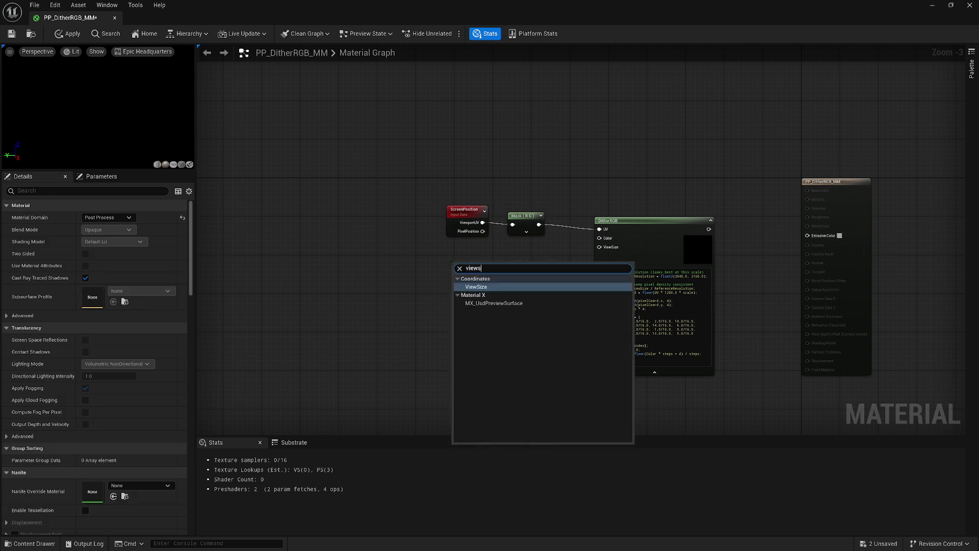
{"action": "key", "text": "Return"}
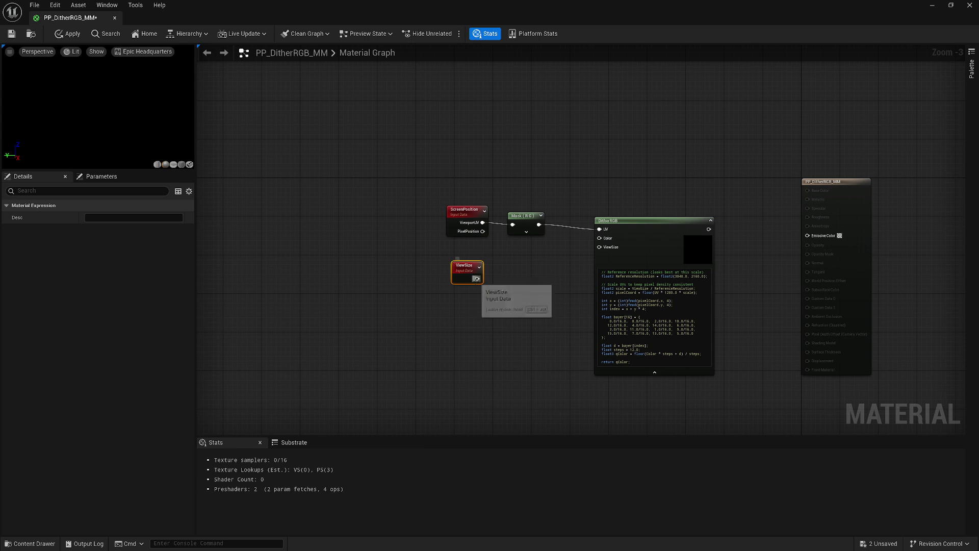
{"action": "left_click_drag", "start_coordinate": [477, 278], "coordinate": [599, 247]}
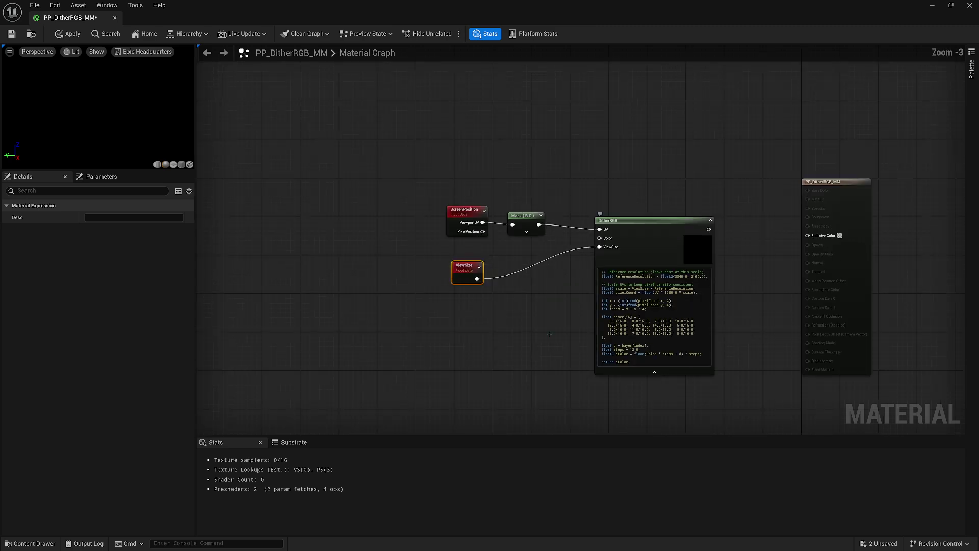
{"action": "right_click_drag", "start_coordinate": [507, 328], "coordinate": [499, 294]}
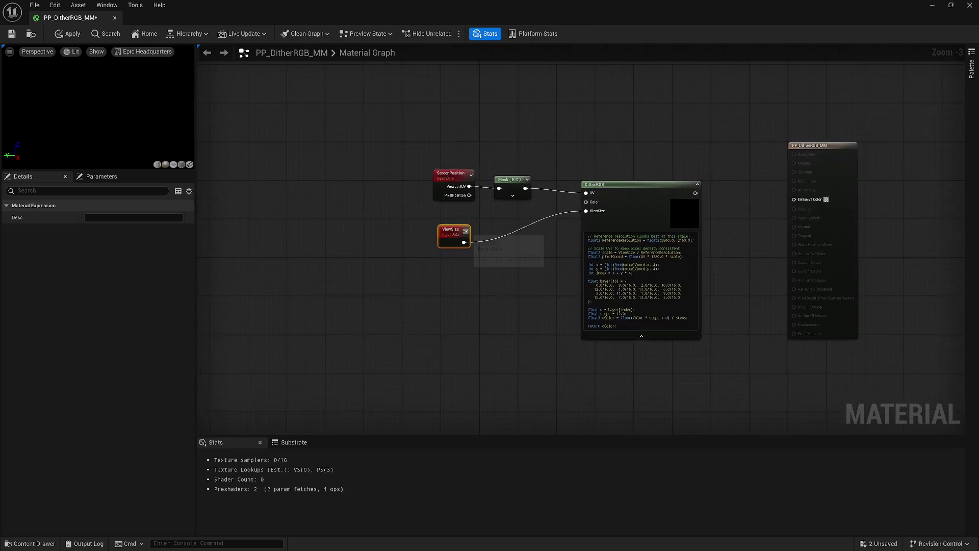
{"action": "left_click_drag", "start_coordinate": [452, 230], "coordinate": [493, 238]}
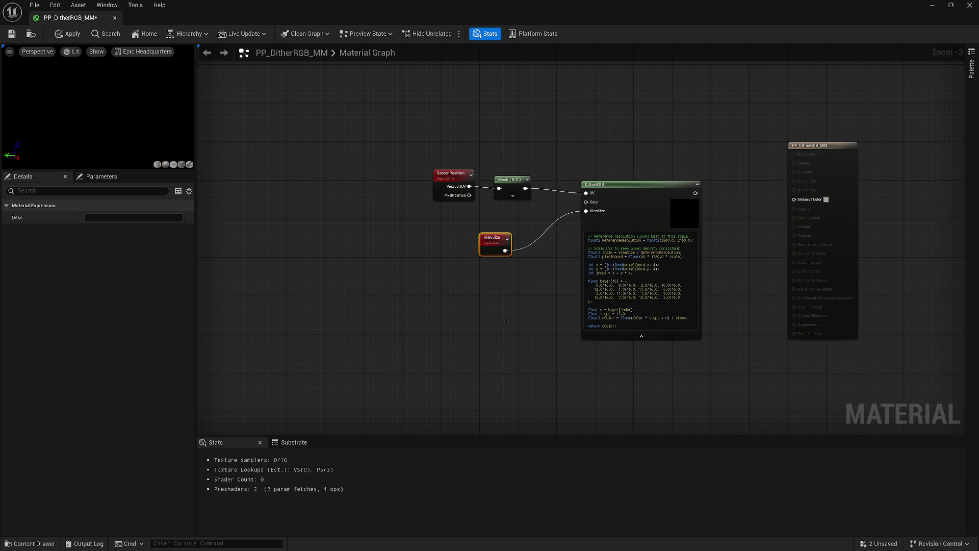
Add a SceneTexture node set to PostProcessInput0 and connect its Color output to the DitherRGB node's Color input
{"action": "right_click", "coordinate": [340, 304]}
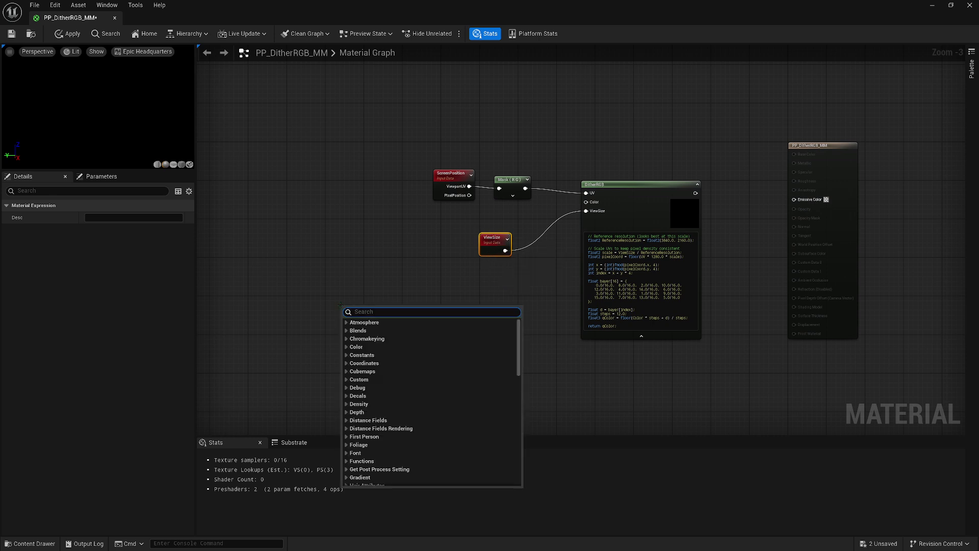
{"action": "type", "text": "scenetext"}
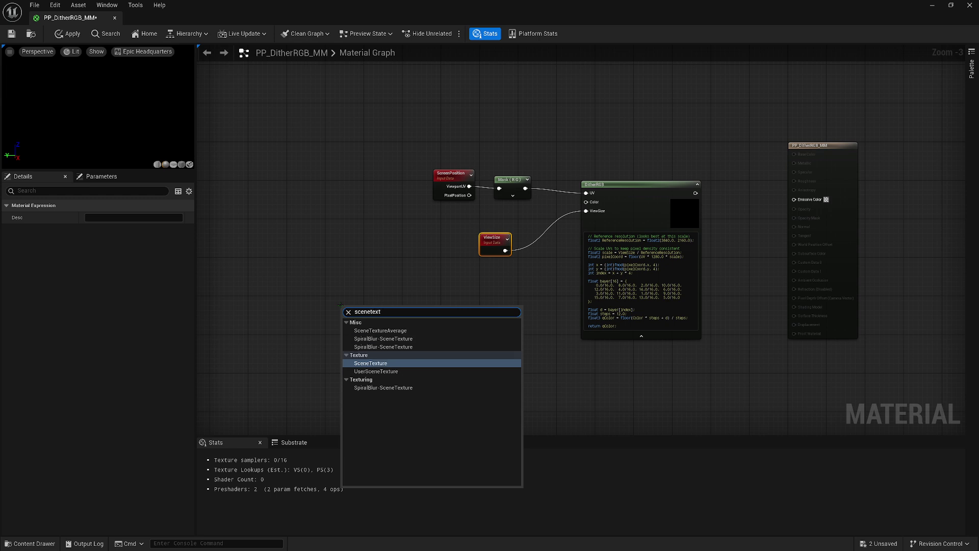
{"action": "key", "text": "Return"}
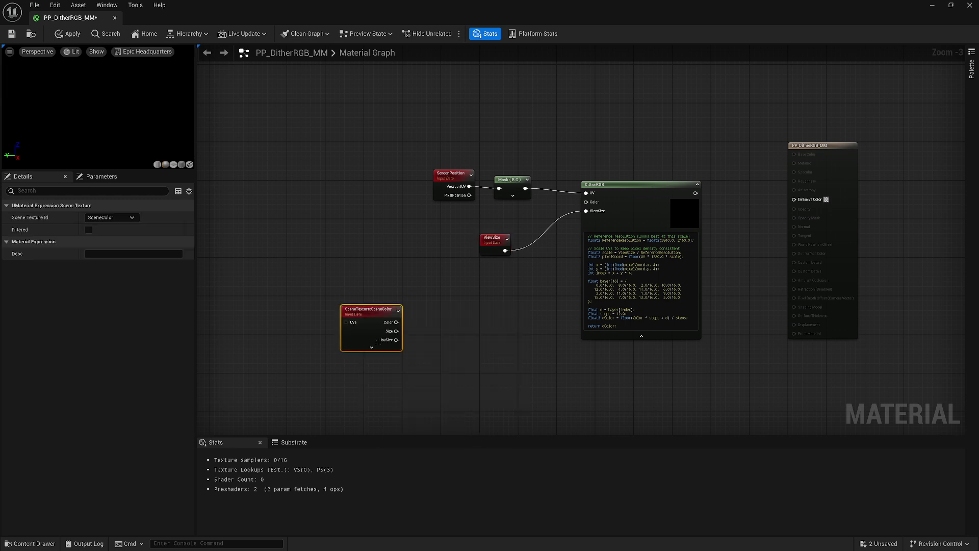
{"action": "left_click", "coordinate": [371, 347]}
{"action": "left_click", "coordinate": [393, 338]}
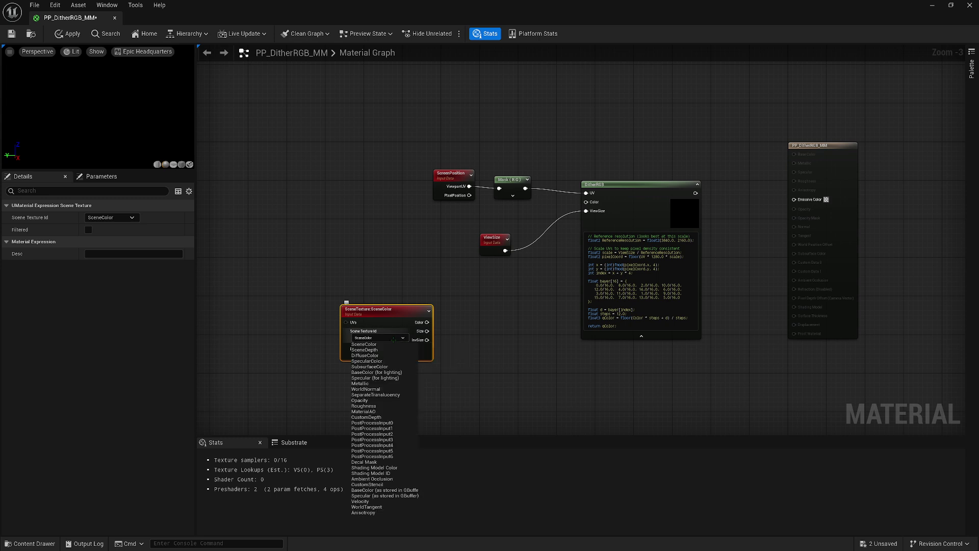
{"action": "left_click", "coordinate": [379, 423]}
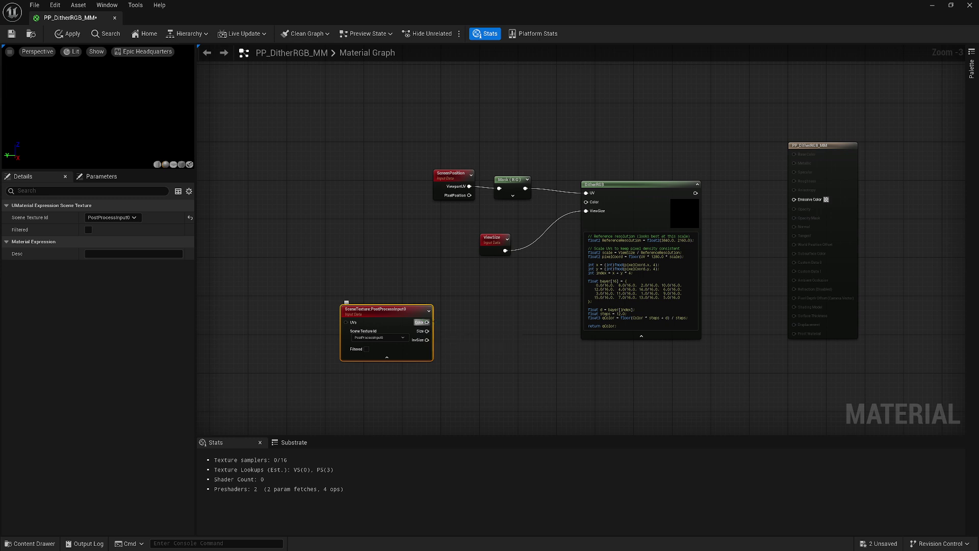
{"action": "left_click_drag", "start_coordinate": [427, 321], "coordinate": [591, 202]}
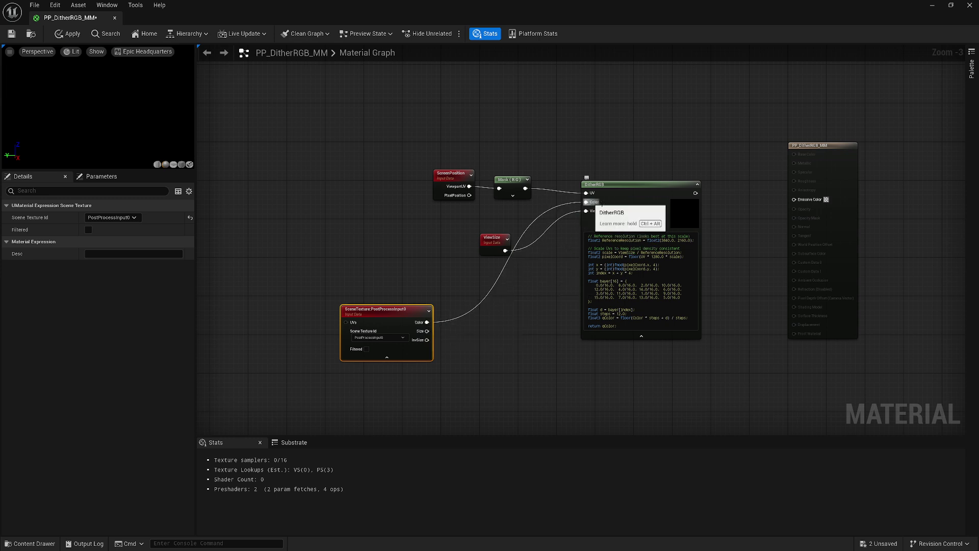
Connect the DitherRGB output to the material's Emissive Color, then apply and save the material
{"action": "left_click_drag", "start_coordinate": [695, 193], "coordinate": [794, 199]}
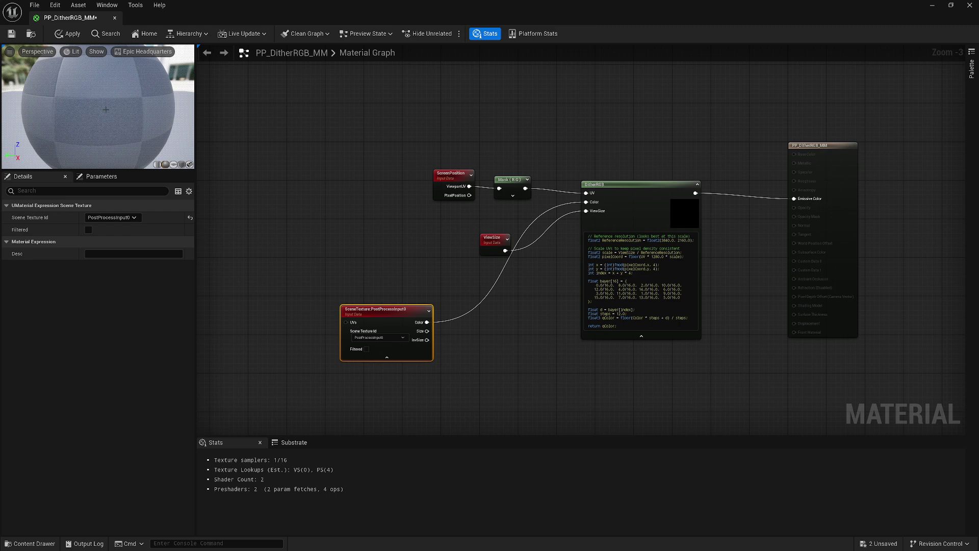
{"action": "left_click", "coordinate": [68, 33]}
{"action": "left_click", "coordinate": [12, 34]}
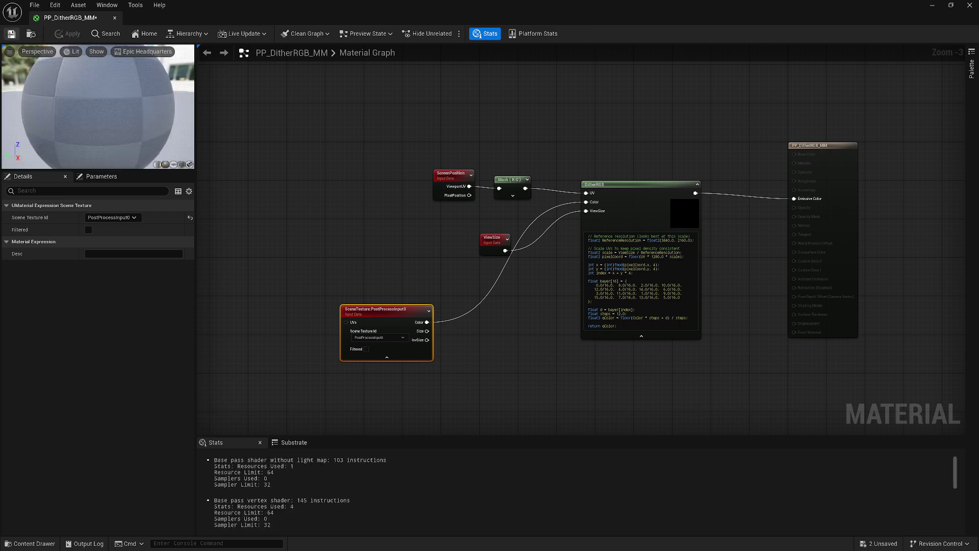
Add a constant node below the DitherRGB node and convert it to a parameter named DitherBlendAmount
{"action": "right_click_drag", "start_coordinate": [392, 141], "coordinate": [305, 92]}
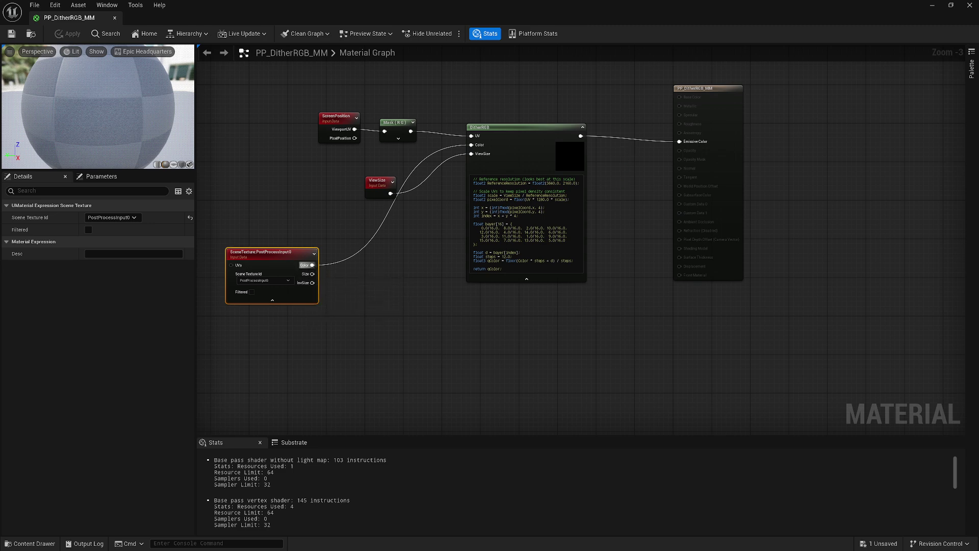
{"action": "left_click", "coordinate": [553, 315]}
{"action": "left_click", "coordinate": [596, 331]}
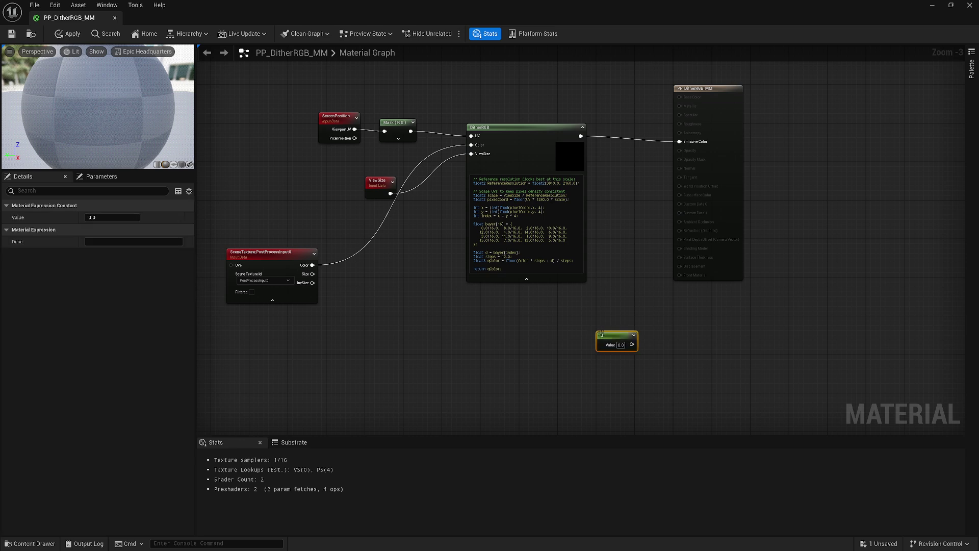
{"action": "right_click", "coordinate": [603, 334]}
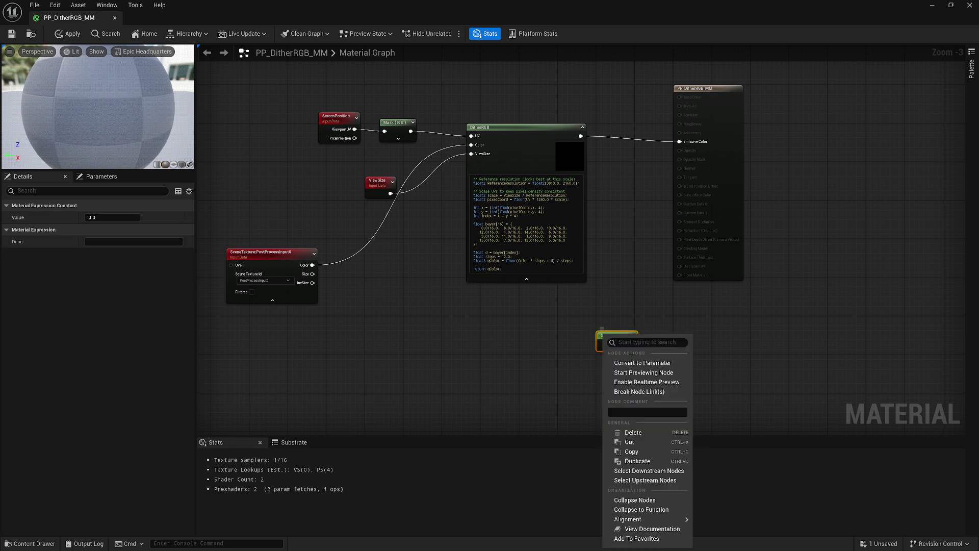
{"action": "left_click", "coordinate": [641, 363]}
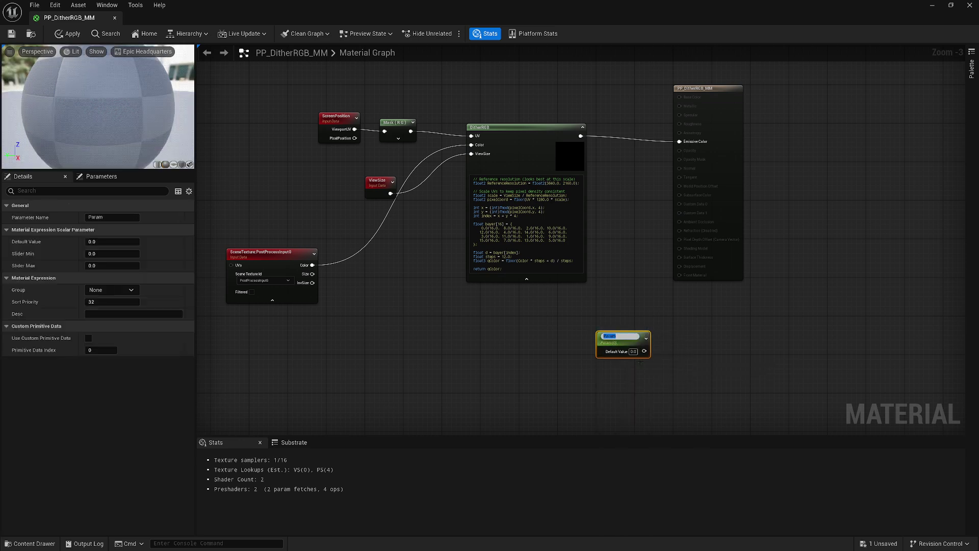
{"action": "type", "text": "DitherBlendAmount"}
{"action": "key", "text": "Return"}
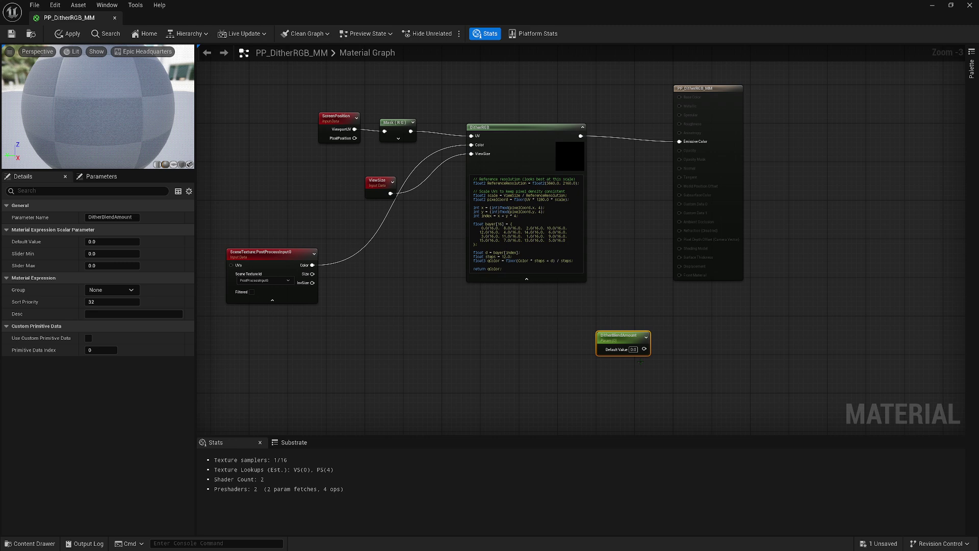
Move the DitherBlendAmount parameter nearer to the DitherRGB node and set its default value to 1
{"action": "left_click_drag", "start_coordinate": [628, 343], "coordinate": [589, 332]}
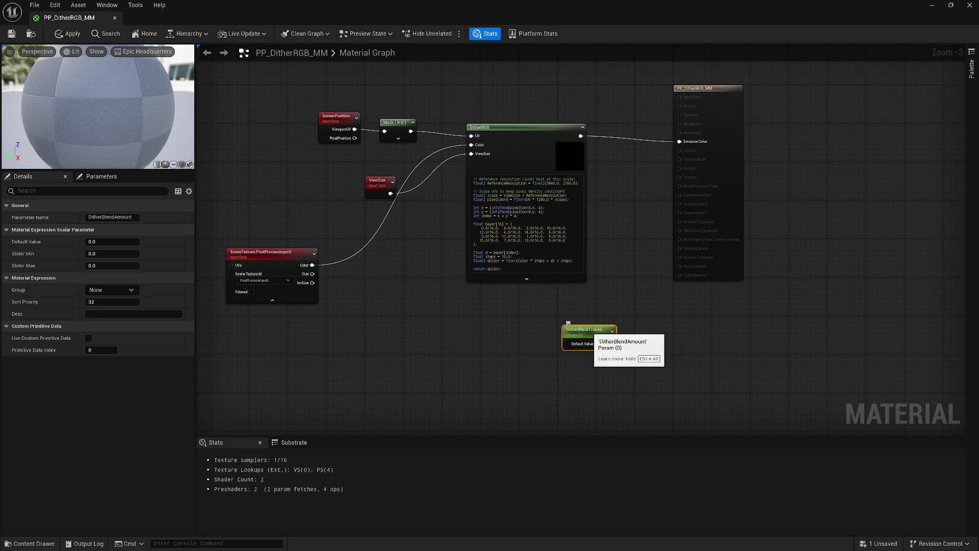
{"action": "left_click", "coordinate": [599, 344]}
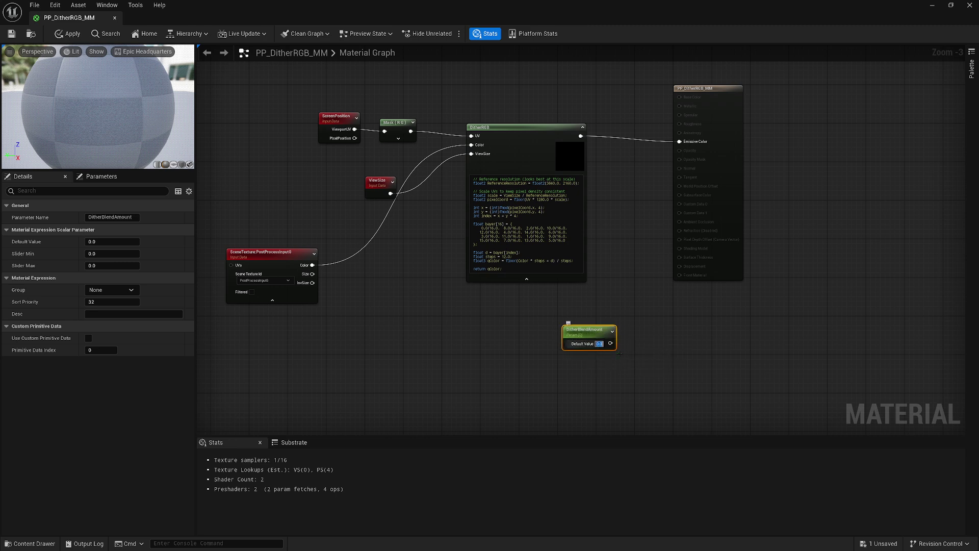
{"action": "type", "text": "1"}
{"action": "key", "text": "Return"}
{"action": "left_click", "coordinate": [670, 356]}
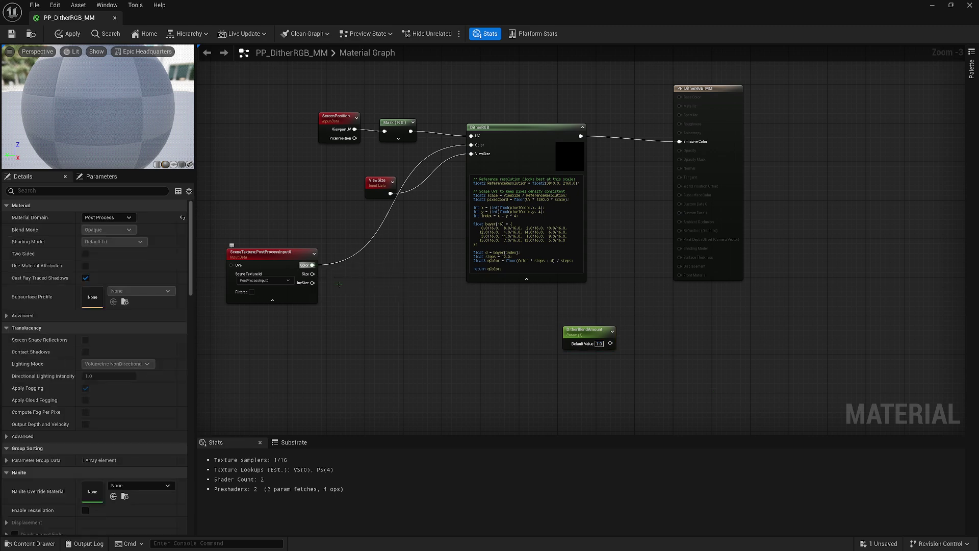
Feed the SceneTexture node's Color output into a new component mask with the R, G and B channels enabled
{"action": "left_click_drag", "start_coordinate": [312, 265], "coordinate": [398, 306]}
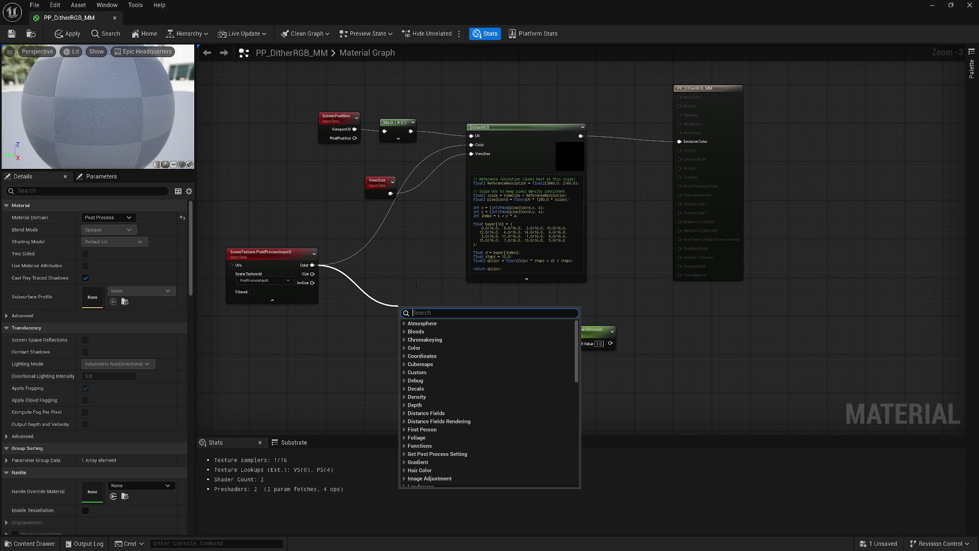
{"action": "type", "text": "mask"}
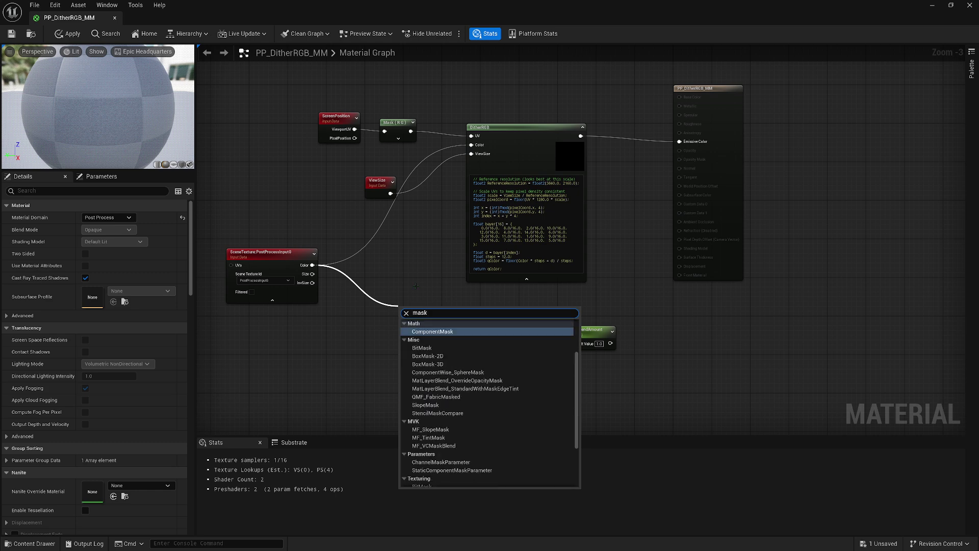
{"action": "key", "text": "Return"}
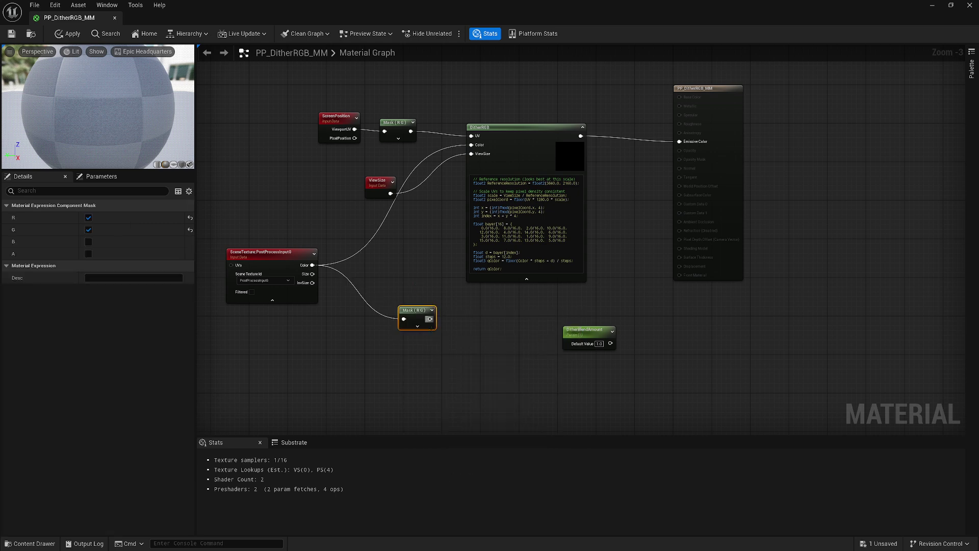
{"action": "left_click", "coordinate": [417, 325]}
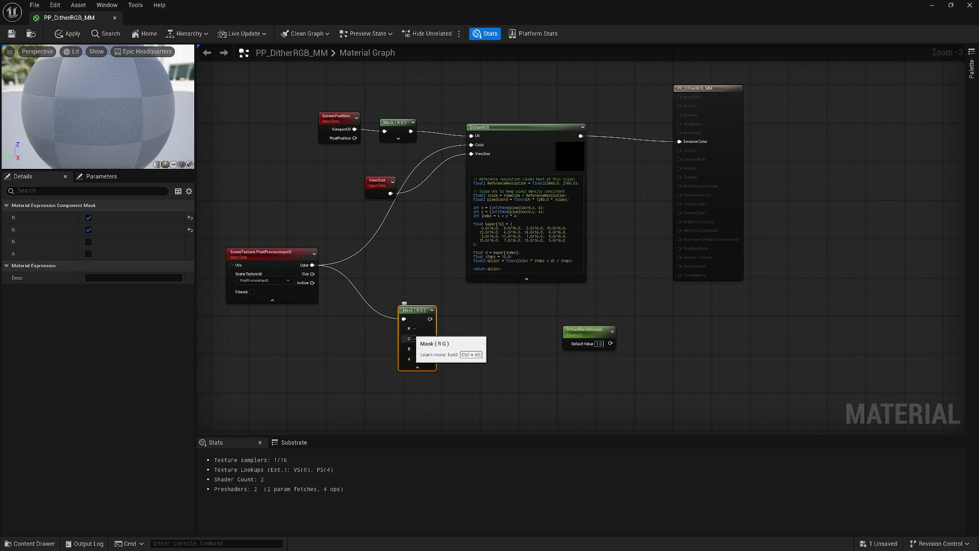
{"action": "left_click", "coordinate": [414, 349]}
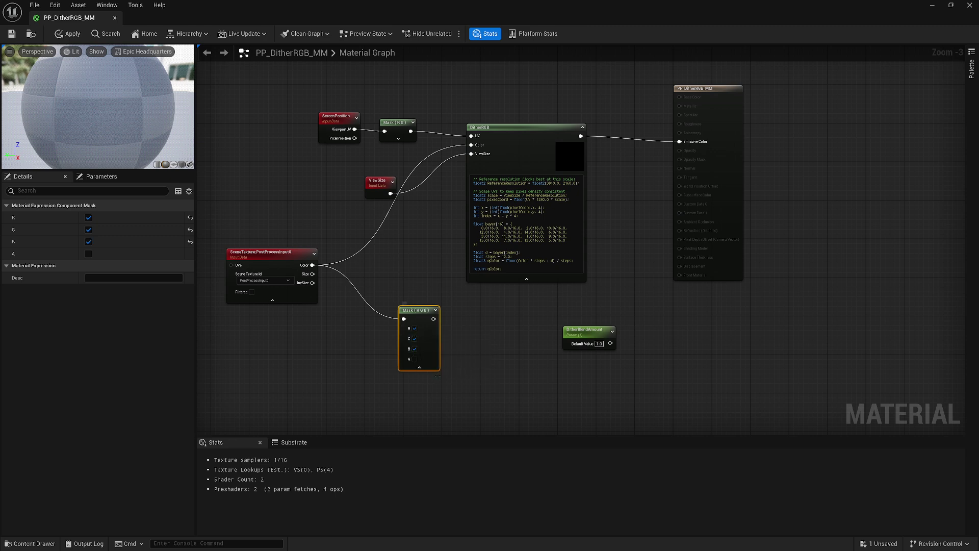
{"action": "left_click", "coordinate": [417, 367]}
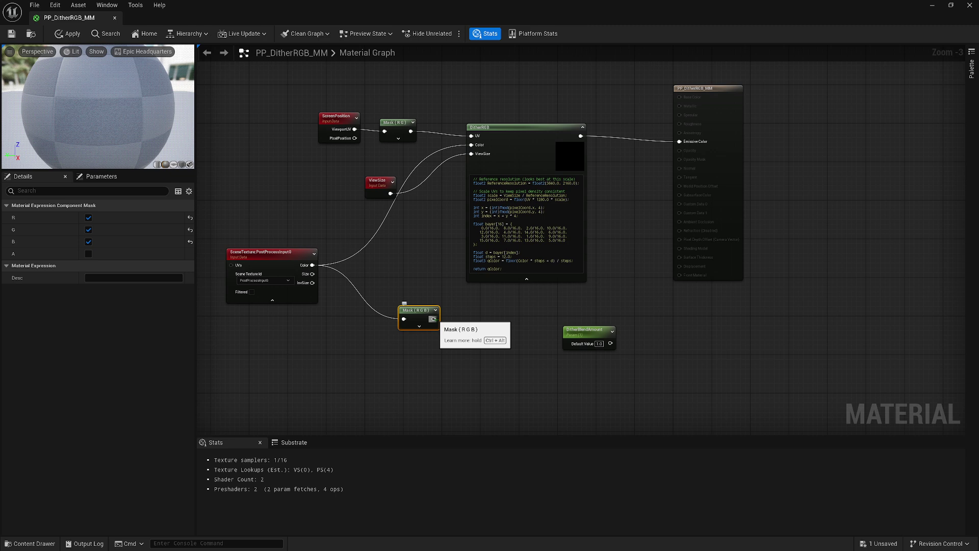
Add a Lerp node taking the RGB mask as A, the DitherRGB output as B and DitherBlendAmount as Alpha
{"action": "left_click_drag", "start_coordinate": [433, 319], "coordinate": [615, 295]}
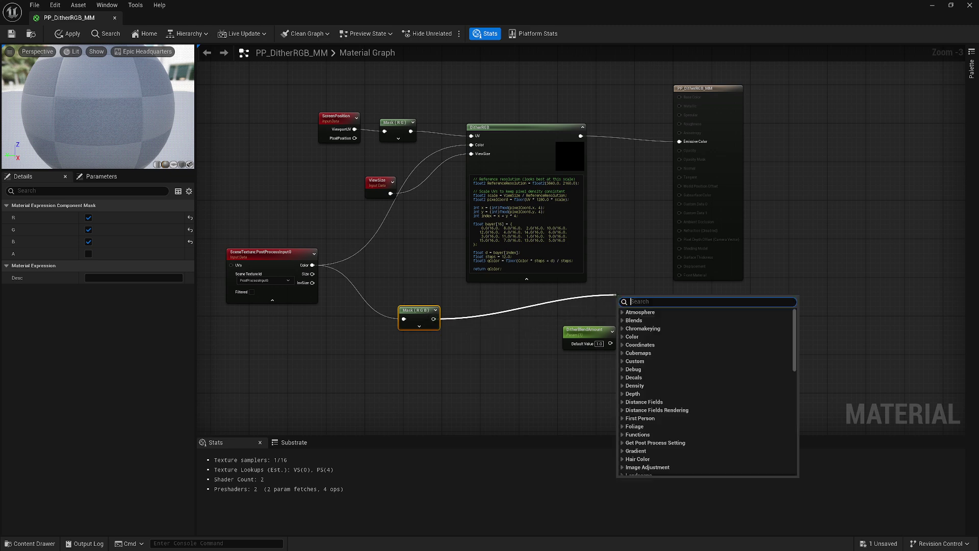
{"action": "type", "text": "lerp"}
{"action": "key", "text": "Return"}
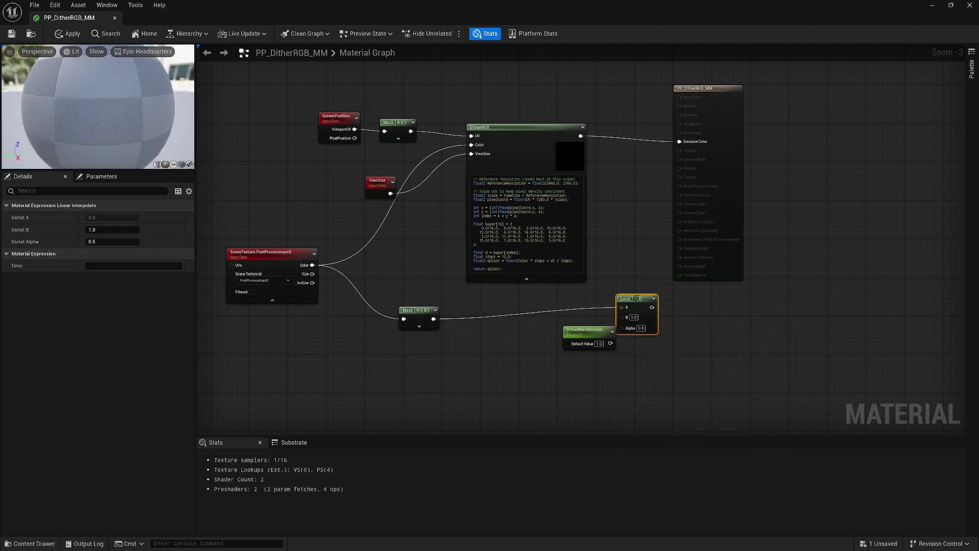
{"action": "left_click_drag", "start_coordinate": [637, 297], "coordinate": [635, 281]}
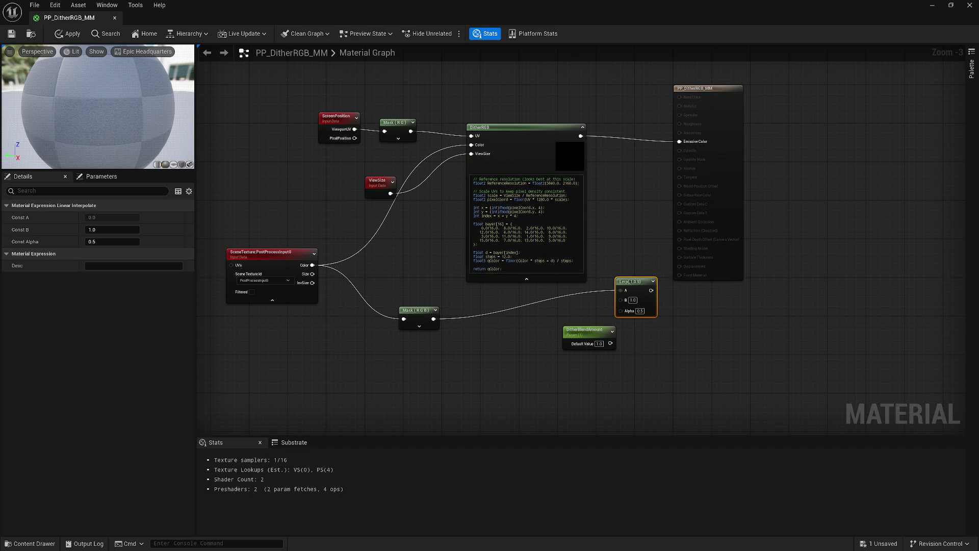
{"action": "left_click_drag", "start_coordinate": [580, 136], "coordinate": [624, 299]}
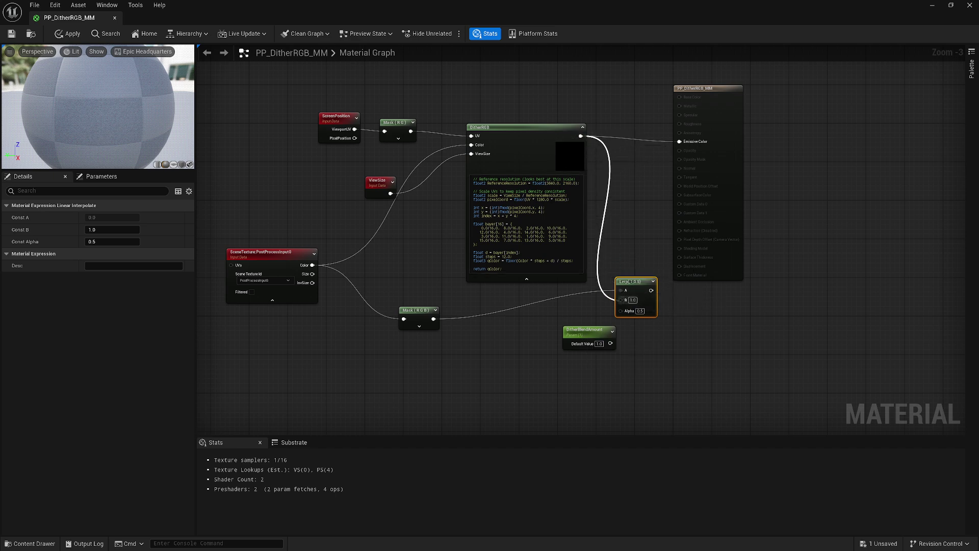
{"action": "left_click_drag", "start_coordinate": [585, 335], "coordinate": [621, 310]}
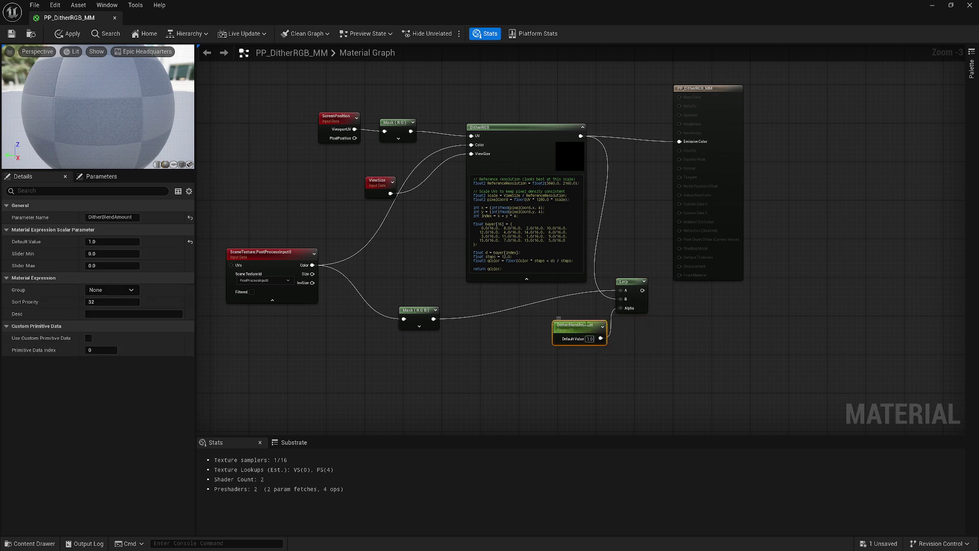
Disconnect DitherRGB from the material's Emissive Color, connect the Lerp output there instead, and move the material output node beside the Lerp
{"action": "left_click", "coordinate": [662, 205]}
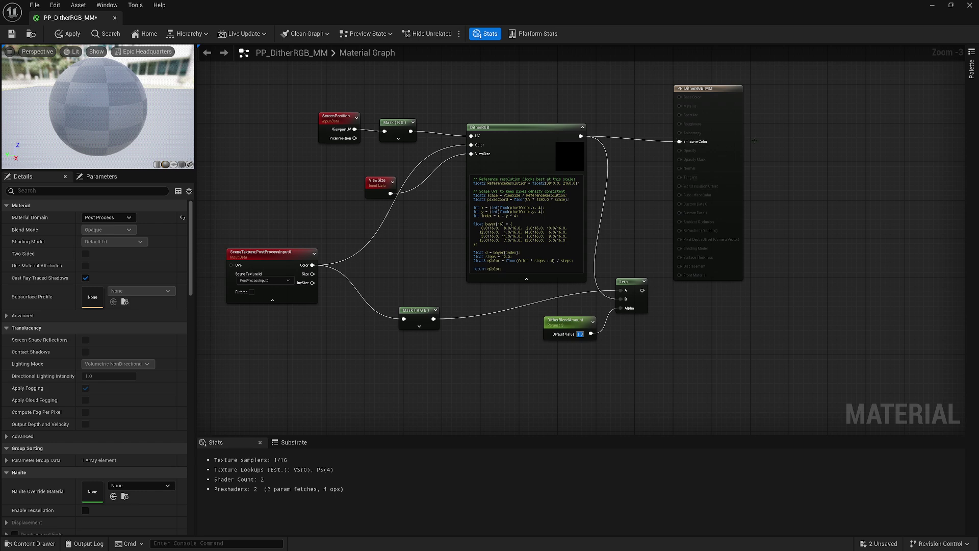
{"action": "left_click", "coordinate": [680, 141], "text": "alt"}
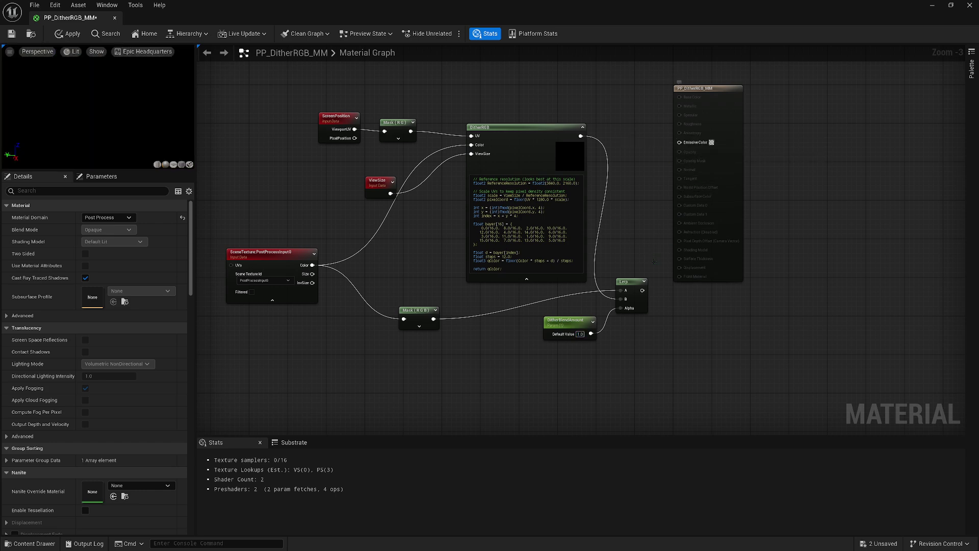
{"action": "left_click", "coordinate": [638, 296]}
{"action": "left_click_drag", "start_coordinate": [642, 290], "coordinate": [743, 278]}
{"action": "left_click", "coordinate": [702, 184]}
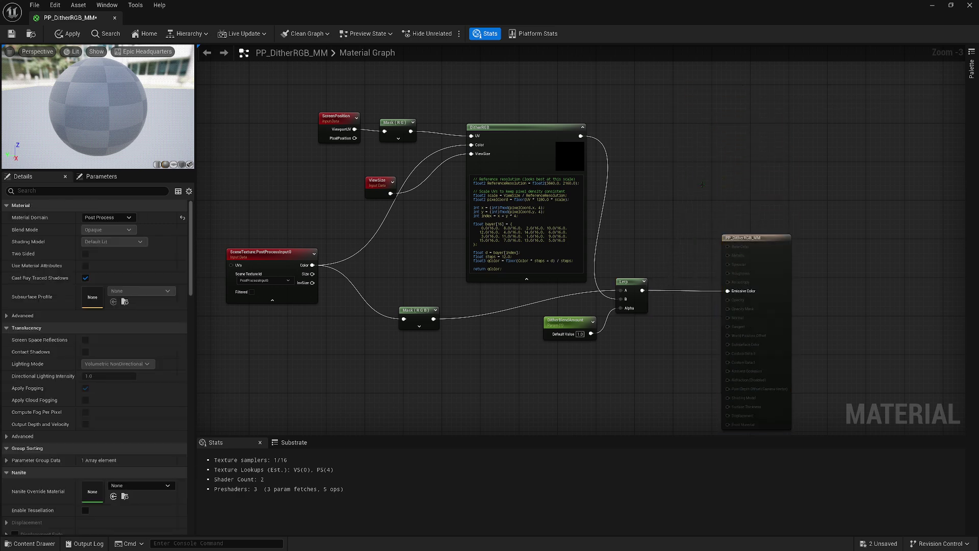
Try default values of 0.5 and 0.1 for DitherBlendAmount and return it to 1.0
{"action": "left_click", "coordinate": [579, 334]}
{"action": "type", "text": "0.5"}
{"action": "type", "text": "0.1"}
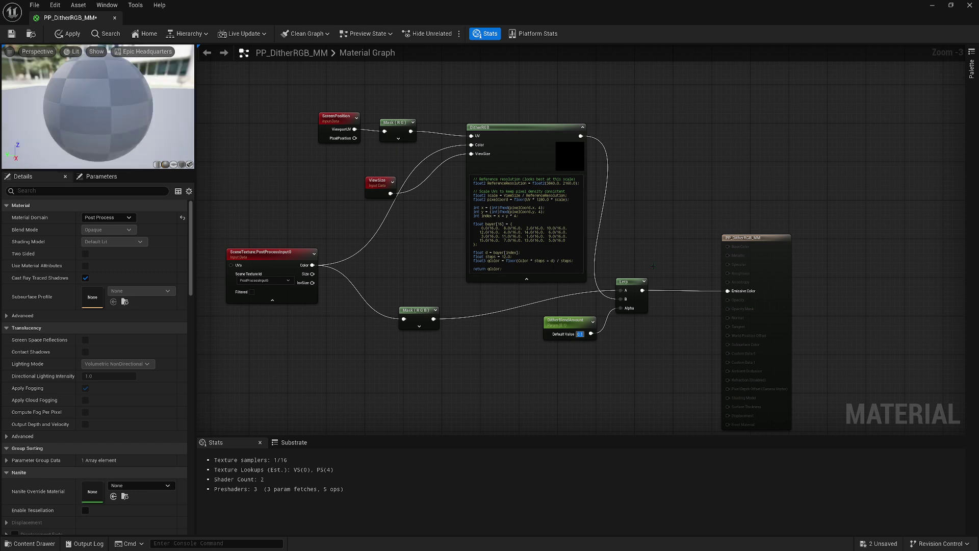
{"action": "type", "text": "1.0"}
{"action": "key", "text": "Return"}
Apply and save the PP_DitherRGB_MM material and close its editor
{"action": "left_click", "coordinate": [653, 165]}
{"action": "right_click_drag", "start_coordinate": [640, 149], "coordinate": [647, 121]}
{"action": "left_click", "coordinate": [67, 33]}
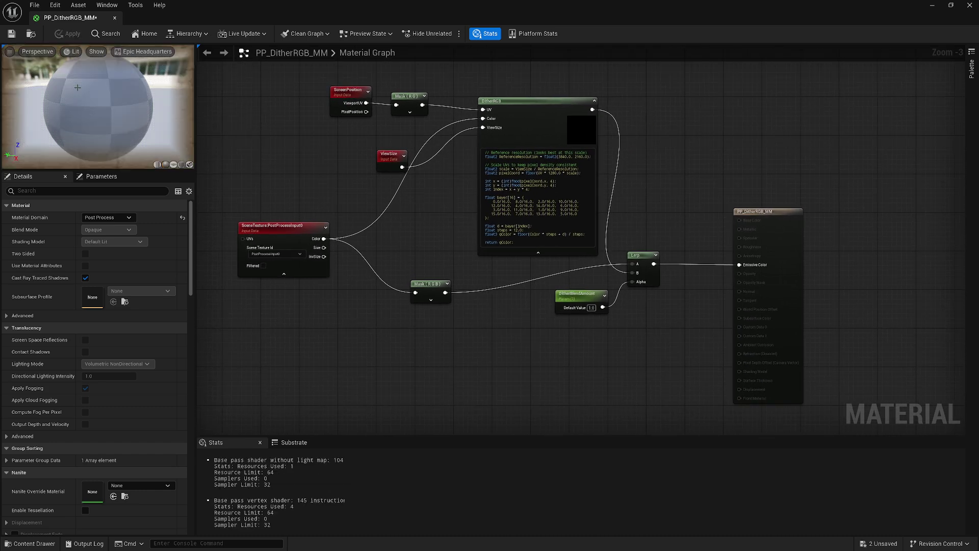
{"action": "left_click", "coordinate": [11, 34]}
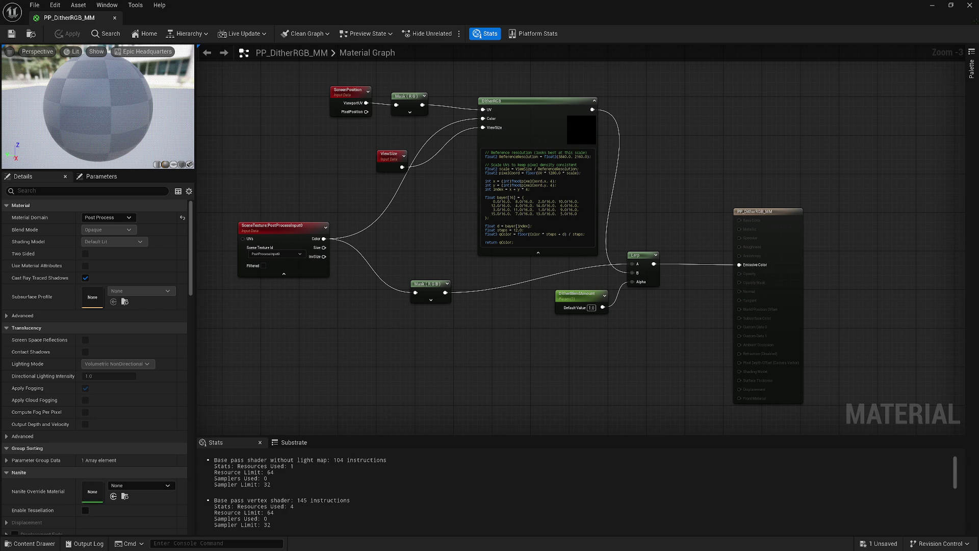
{"action": "left_click", "coordinate": [969, 5]}
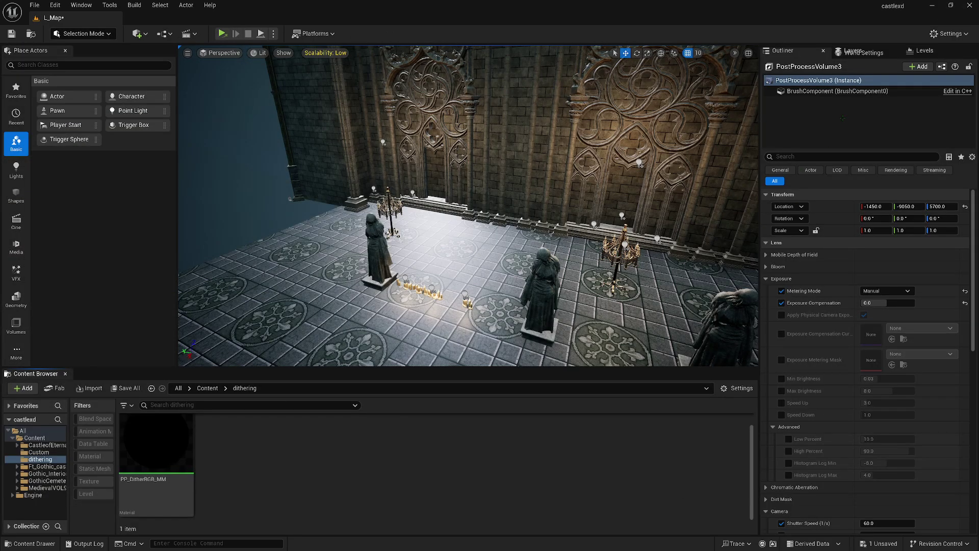
Filter PostProcessVolume3's properties by "mat", add a second post process material as an asset reference, and assign PP_DitherRGB_MM to it
{"action": "left_click", "coordinate": [807, 156]}
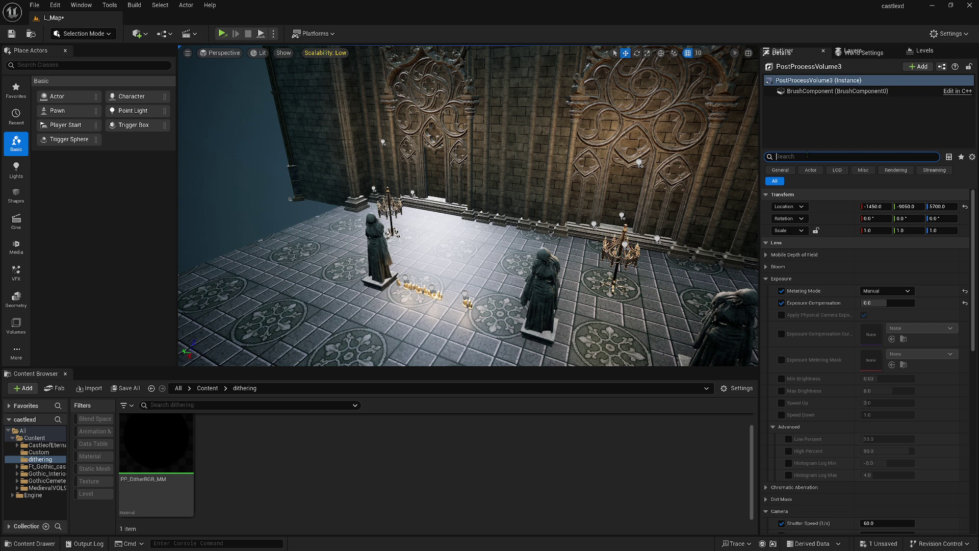
{"action": "type", "text": "mat"}
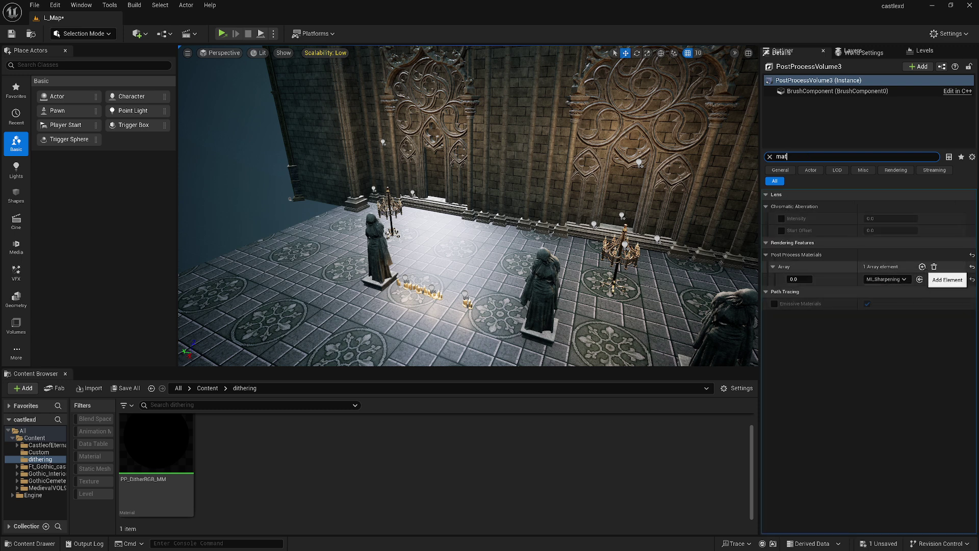
{"action": "left_click", "coordinate": [921, 267]}
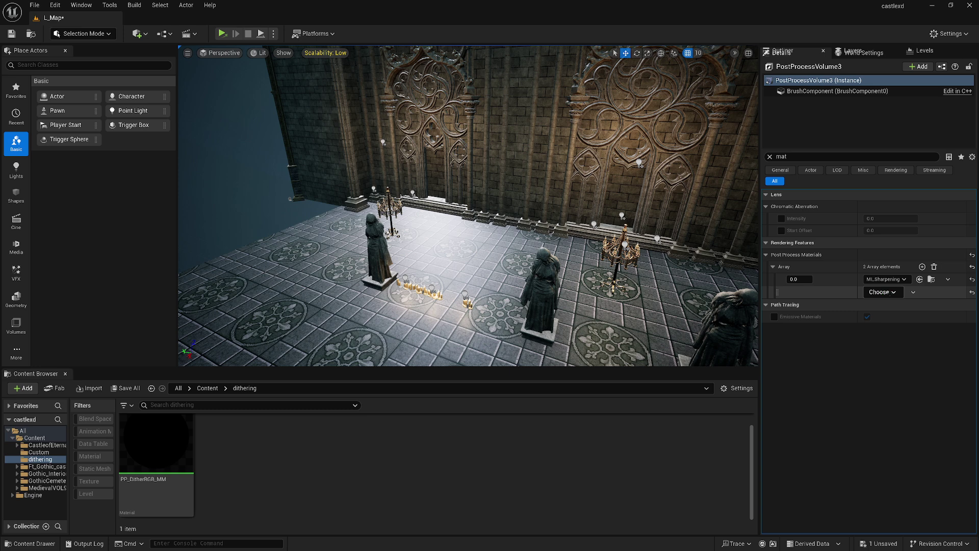
{"action": "left_click", "coordinate": [884, 292]}
{"action": "left_click", "coordinate": [896, 307]}
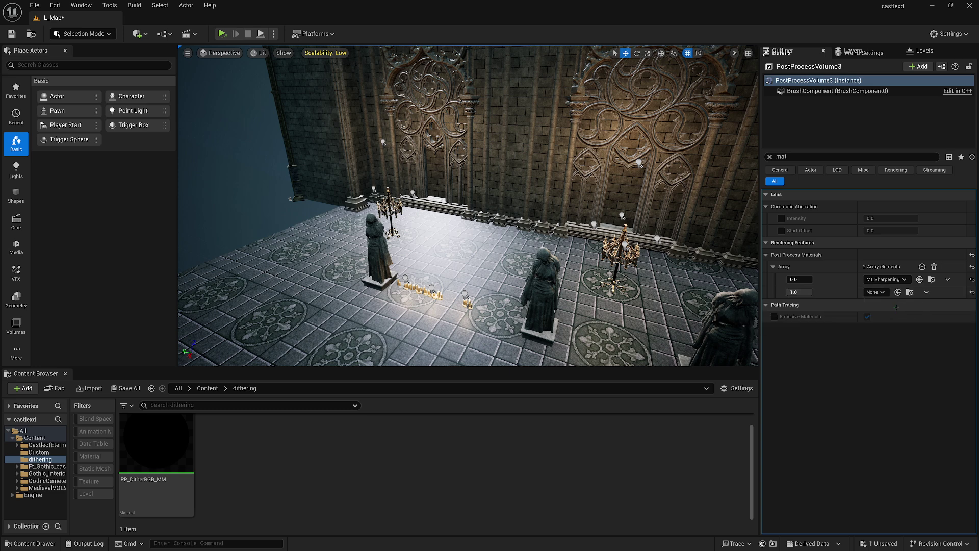
{"action": "left_click", "coordinate": [129, 432]}
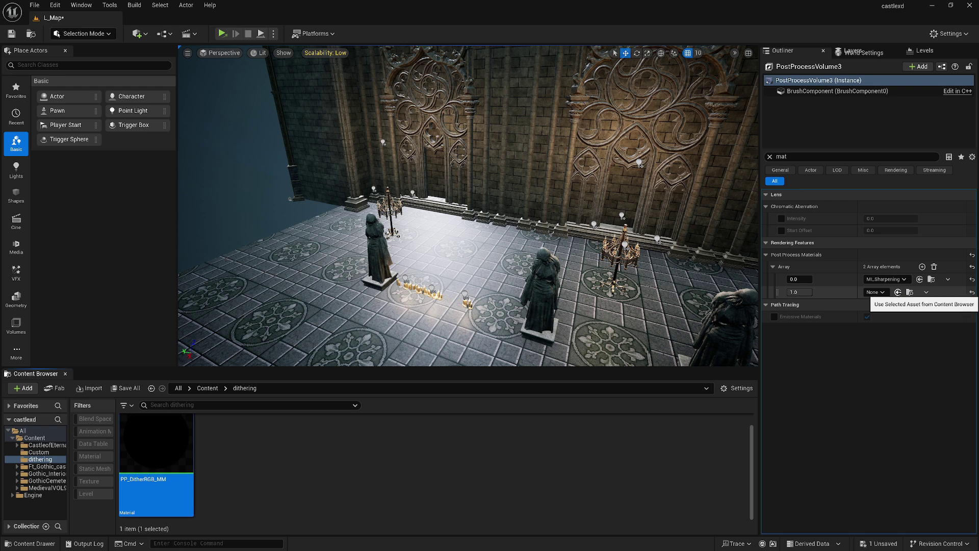
{"action": "left_click", "coordinate": [897, 292]}
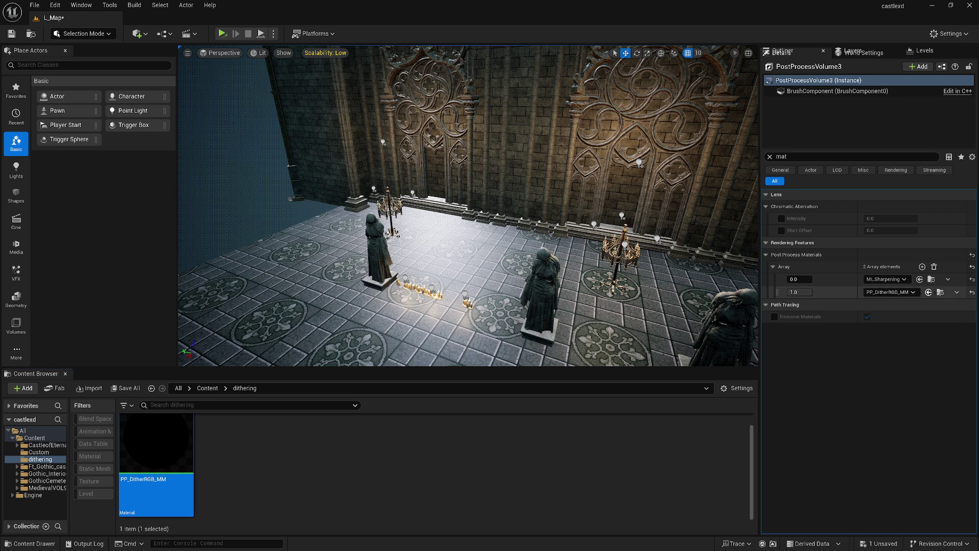
Compare the castle scene with the PP_DitherRGB_MM weight at 0.0 and back at 1.0, looking at the wall up close
{"action": "left_click", "coordinate": [798, 291]}
{"action": "type", "text": "0.0"}
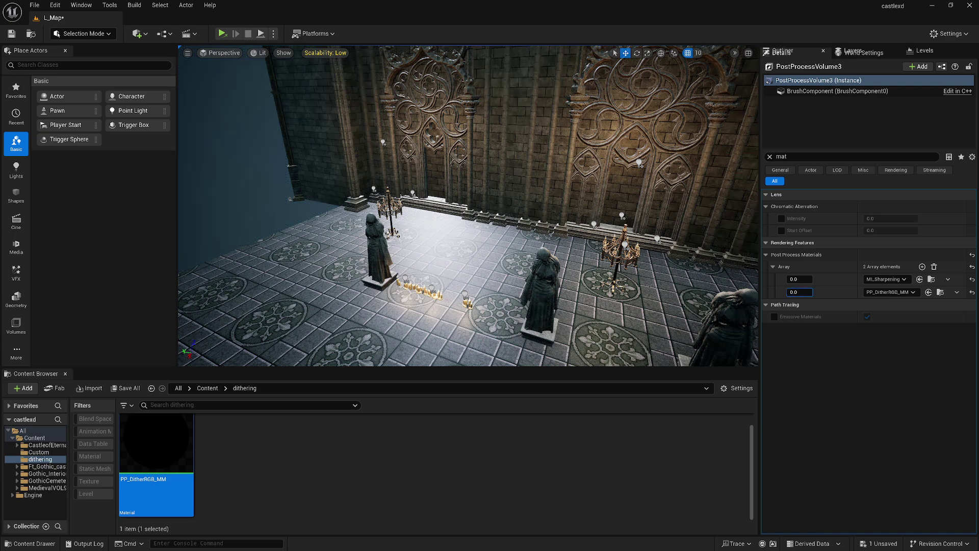
{"action": "left_click_drag", "start_coordinate": [788, 292], "coordinate": [813, 292]}
{"action": "mouse_move", "coordinate": [561, 229]}
{"action": "right_mouse_down"}
{"action": "mouse_move", "coordinate": [576, 168]}
{"action": "mouse_move", "coordinate": [571, 214]}
{"action": "right_mouse_up"}
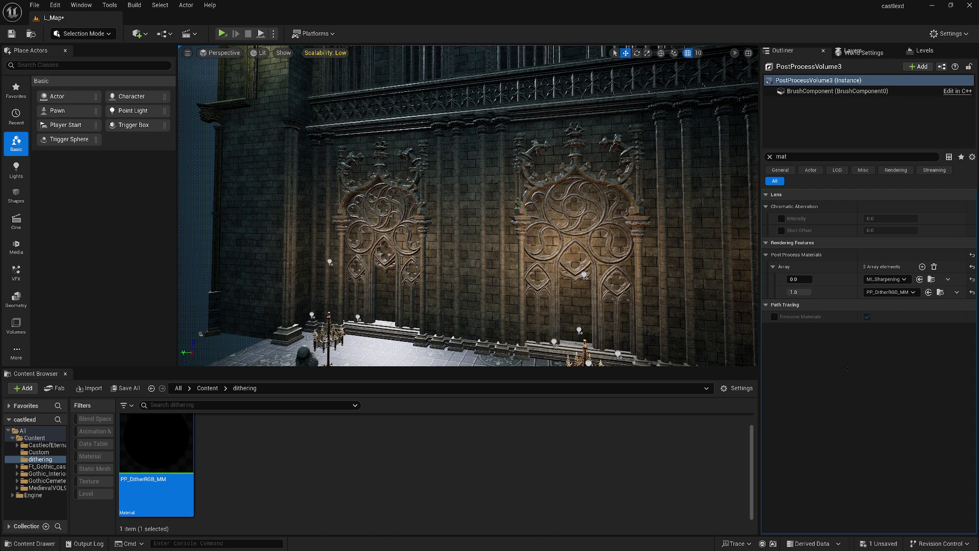
Create a new material named colorband in the dithering folder
{"action": "right_click", "coordinate": [237, 474]}
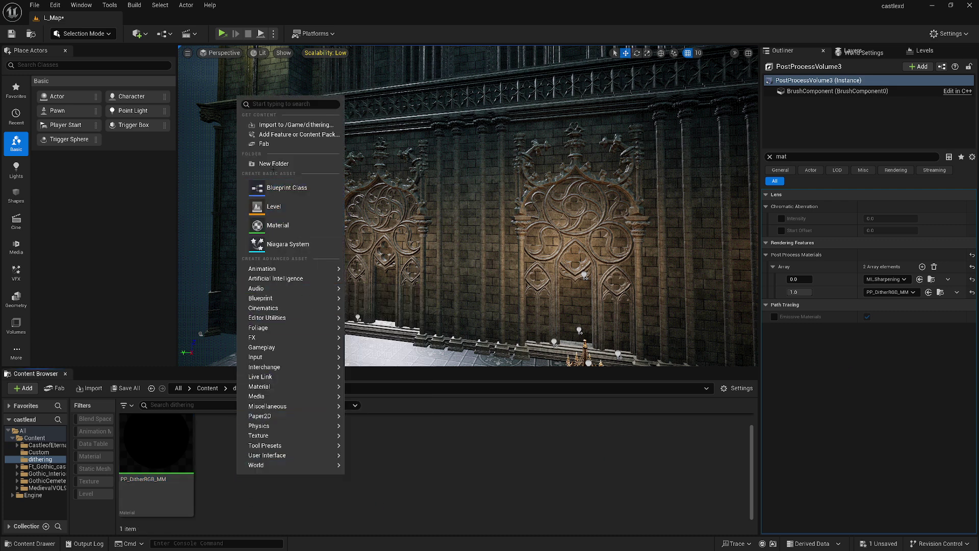
{"action": "left_click", "coordinate": [220, 462]}
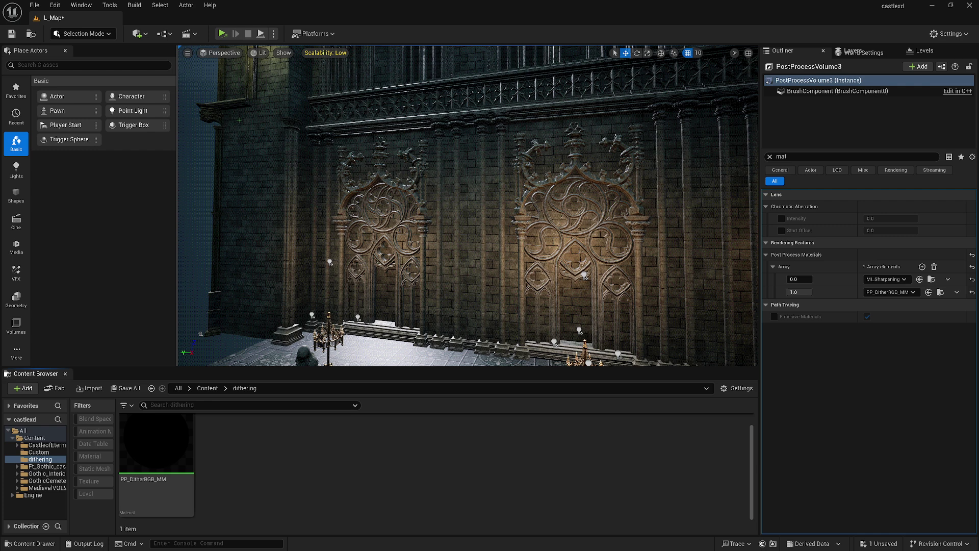
{"action": "right_click", "coordinate": [254, 469]}
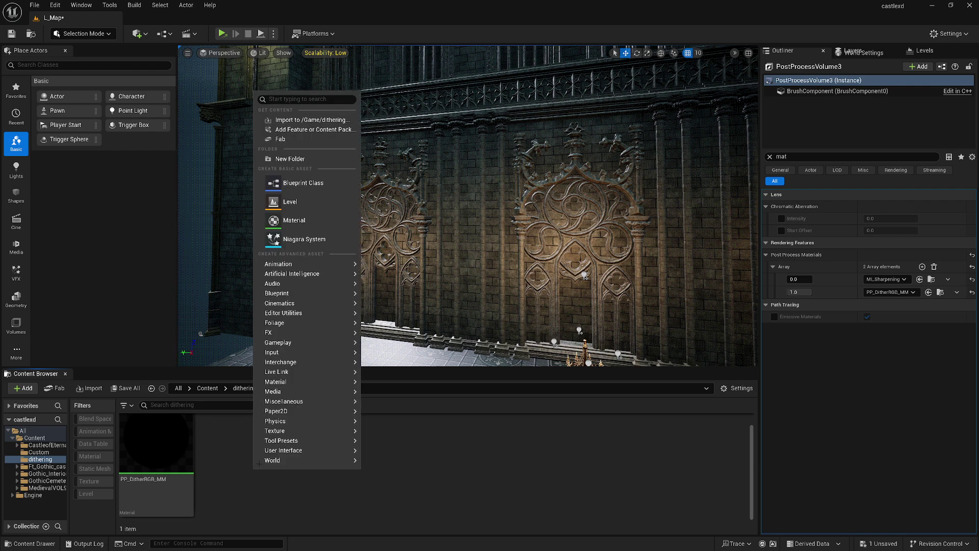
{"action": "left_click", "coordinate": [302, 220]}
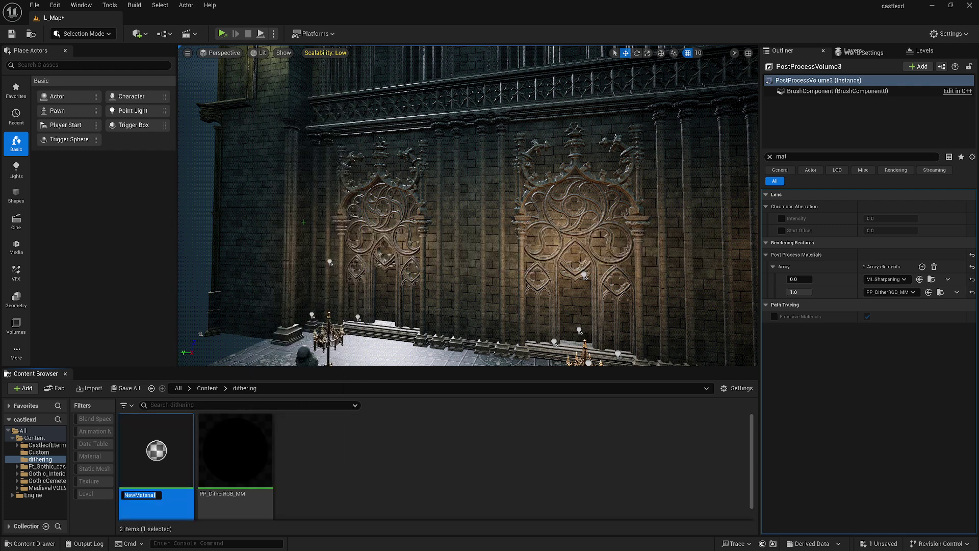
{"action": "type", "text": "colorband"}
{"action": "key", "text": "Return"}
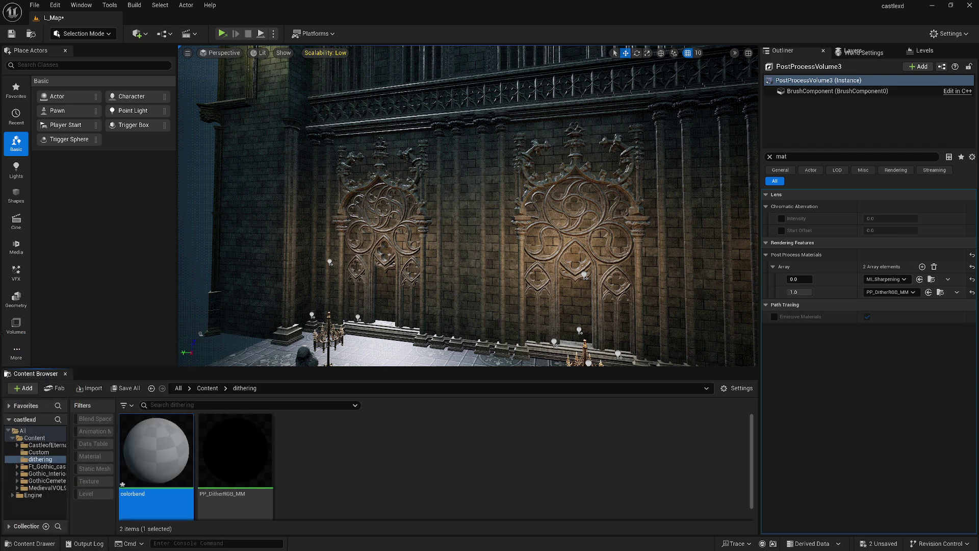
Open the colorband material and add a SceneTexture node with its Scene Texture Id set to PostProcessInput0
{"action": "double_click", "coordinate": [156, 450]}
{"action": "left_click_drag", "start_coordinate": [474, 245], "coordinate": [454, 2]}
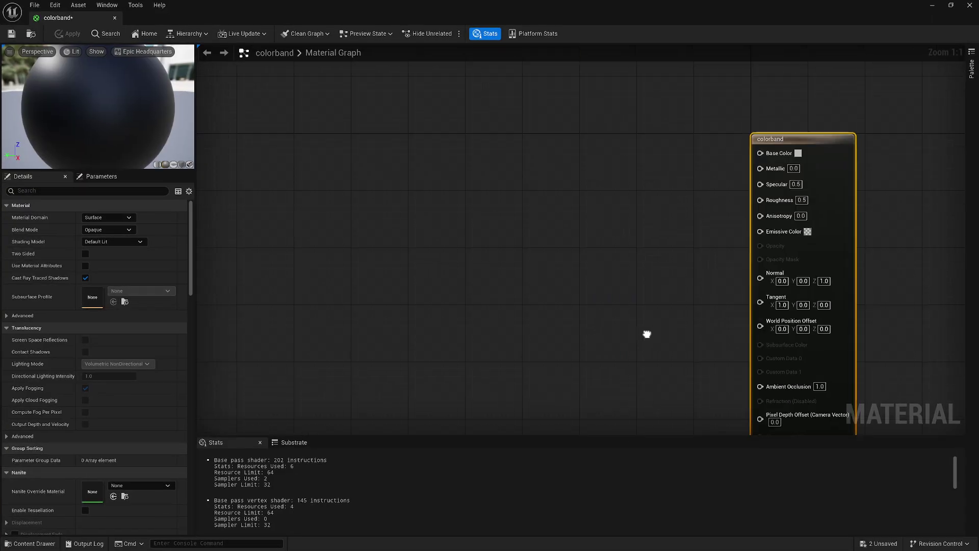
{"action": "right_click", "coordinate": [408, 158]}
{"action": "type", "text": "sc"}
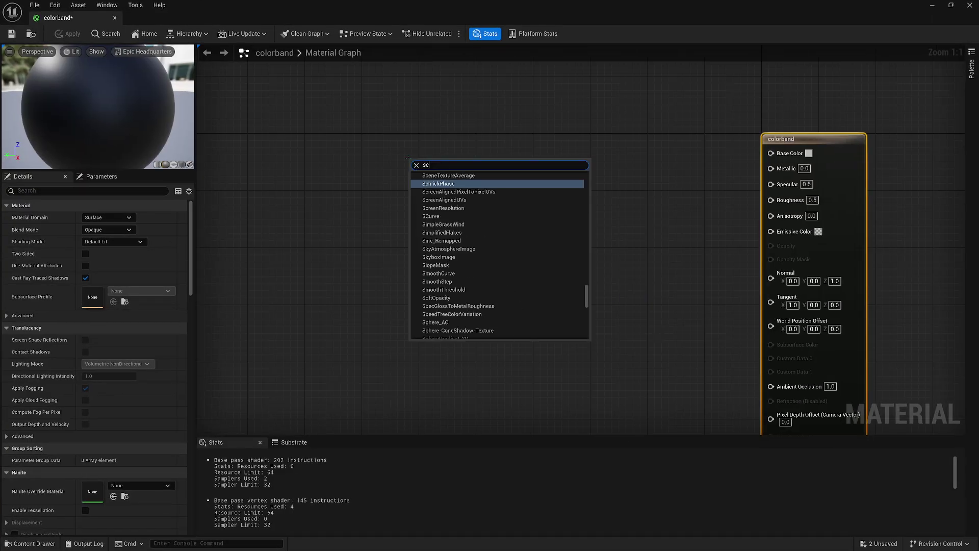
{"action": "type", "text": "enetex"}
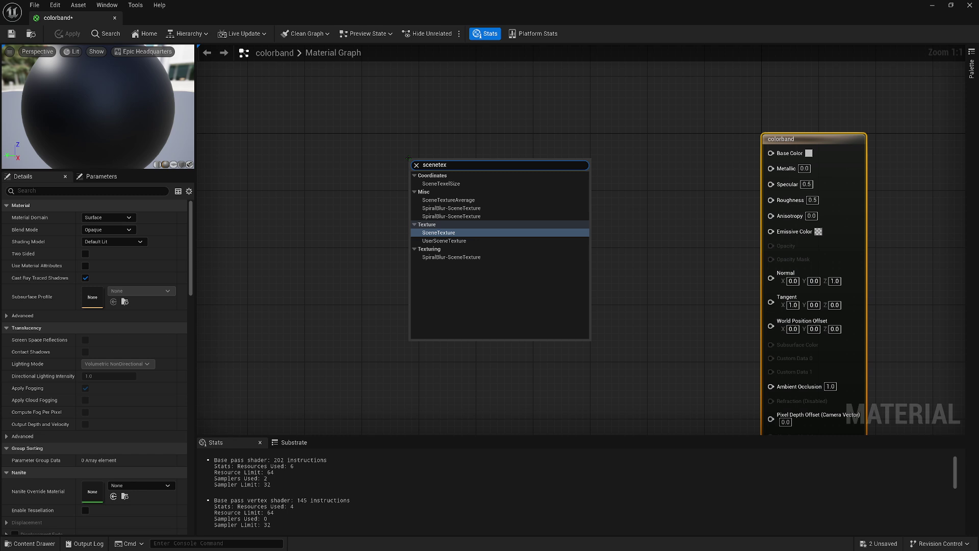
{"action": "key", "text": "Return"}
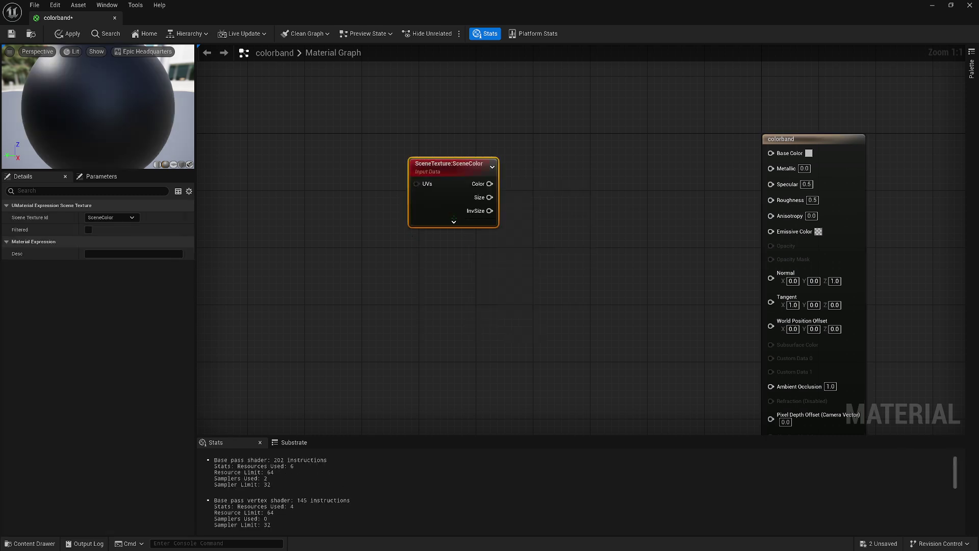
{"action": "left_click", "coordinate": [454, 221]}
{"action": "left_click", "coordinate": [478, 206]}
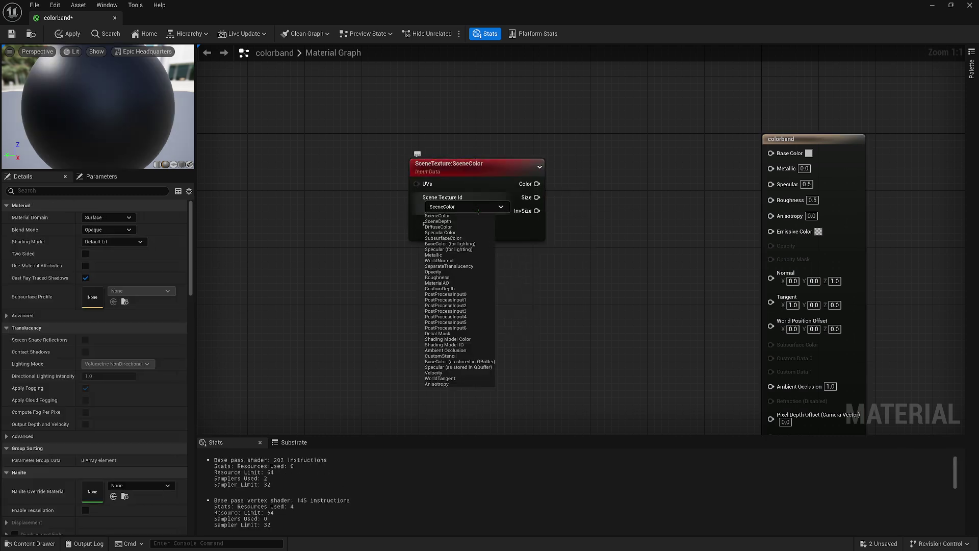
{"action": "left_click", "coordinate": [459, 295]}
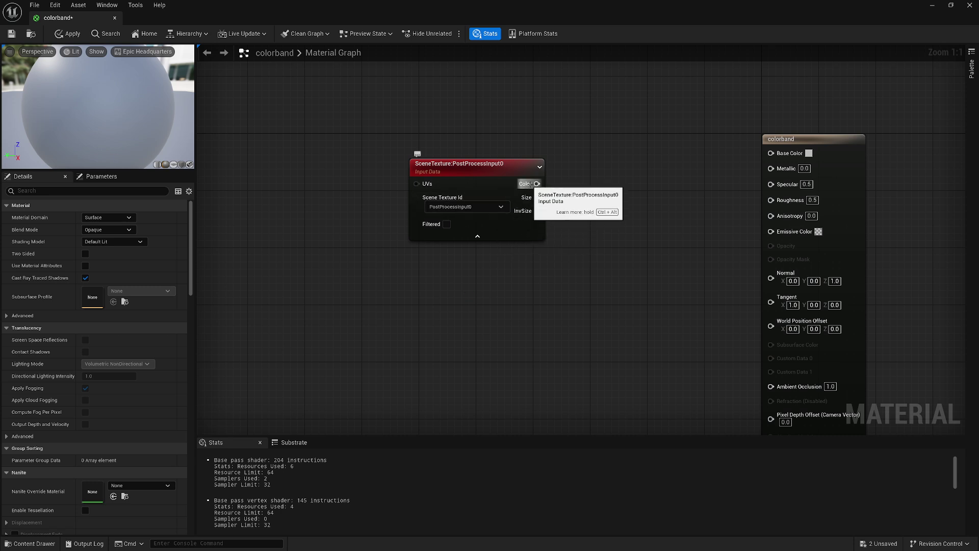
Feed the SceneTexture node's Color output into a new Multiply node
{"action": "left_click_drag", "start_coordinate": [536, 183], "coordinate": [577, 237]}
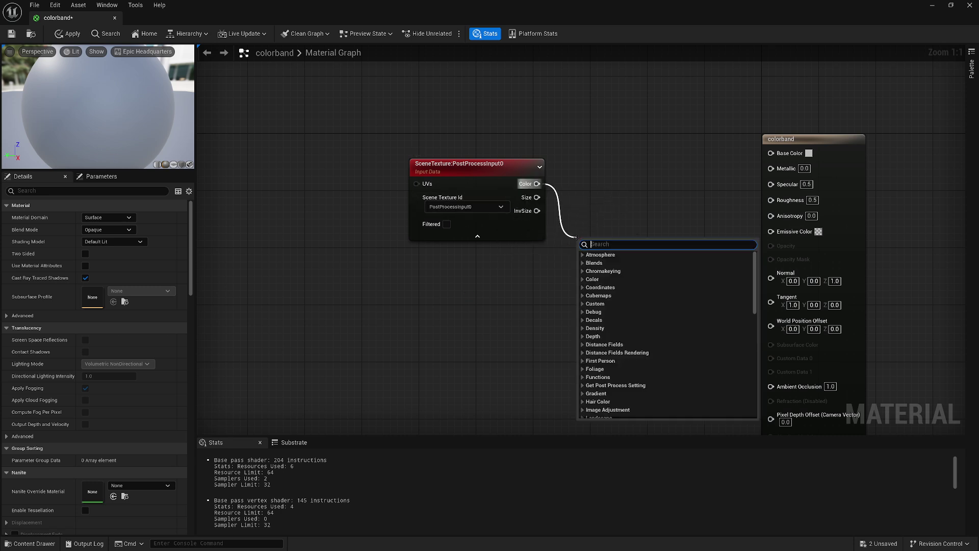
{"action": "type", "text": "multiply"}
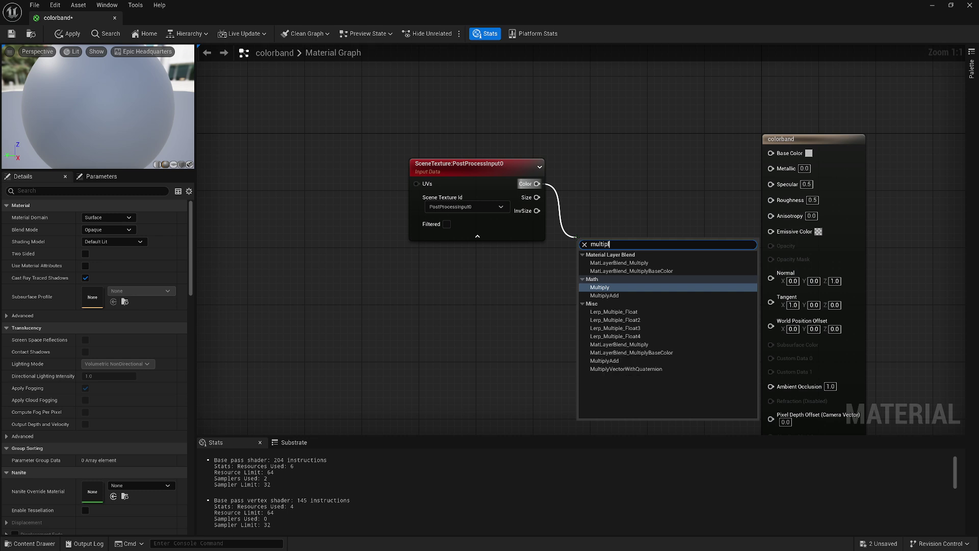
{"action": "key", "text": "Return"}
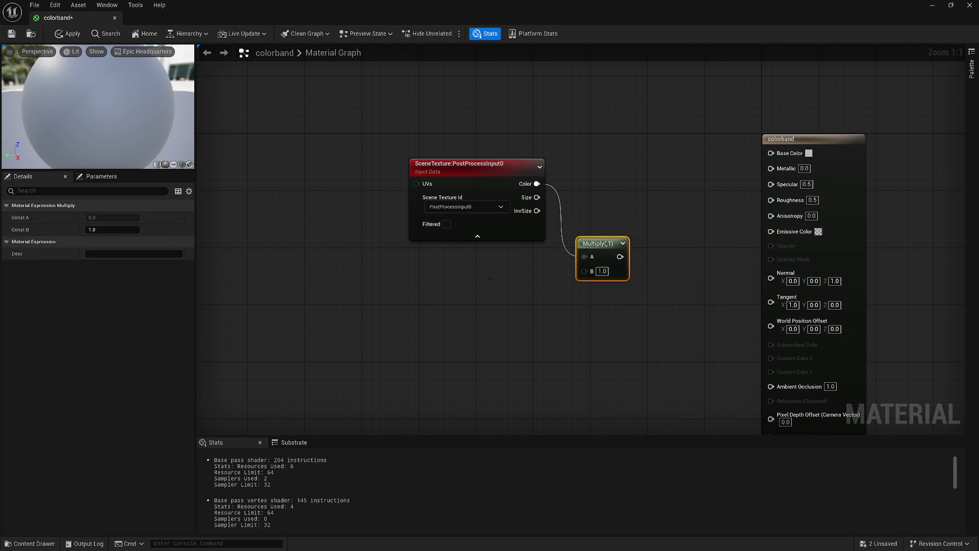
Add a constant below the SceneTexture node and convert it to a parameter named ColorLevels
{"action": "left_click", "coordinate": [488, 278]}
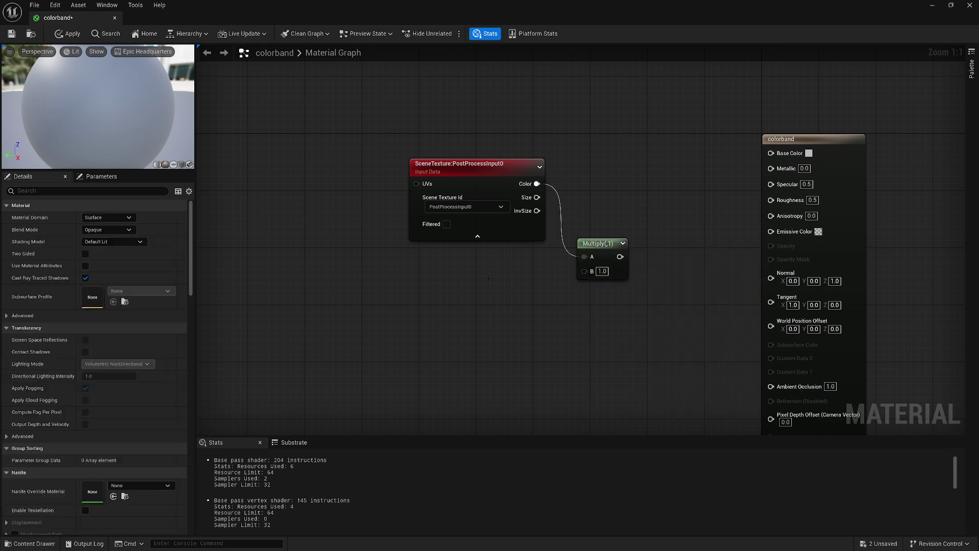
{"action": "key", "text": "1"}
{"action": "left_click", "coordinate": [488, 278]}
{"action": "right_click", "coordinate": [483, 273]}
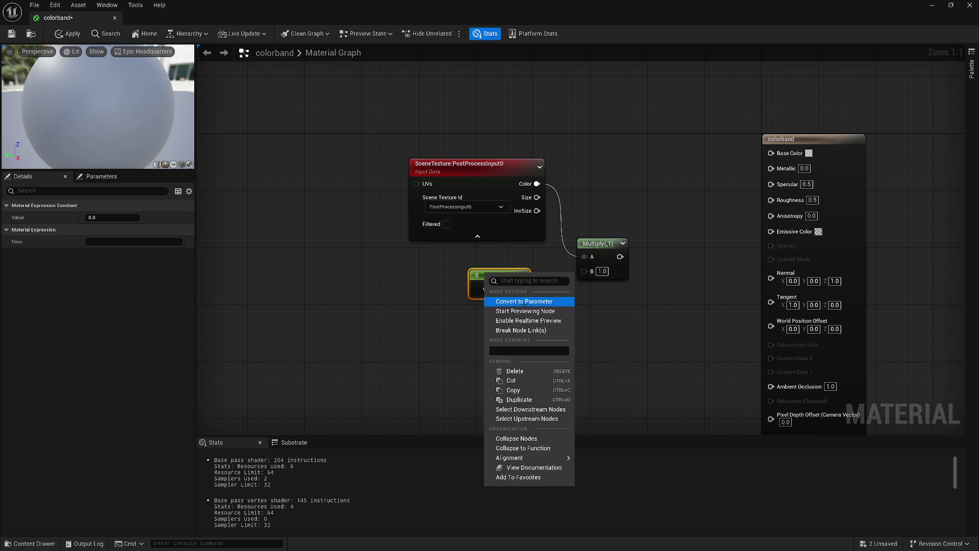
{"action": "left_click", "coordinate": [525, 301]}
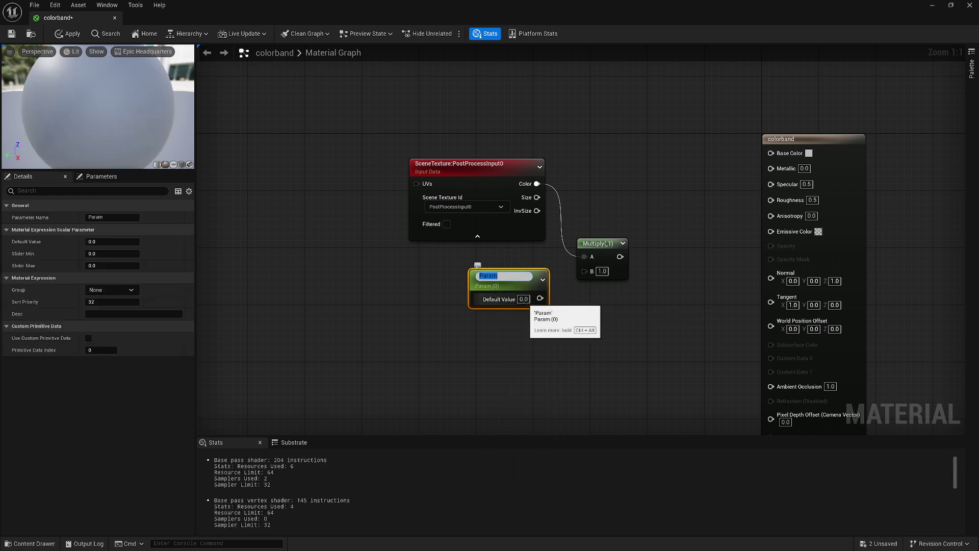
{"action": "type", "text": "ColorLevels"}
{"action": "key", "text": "Return"}
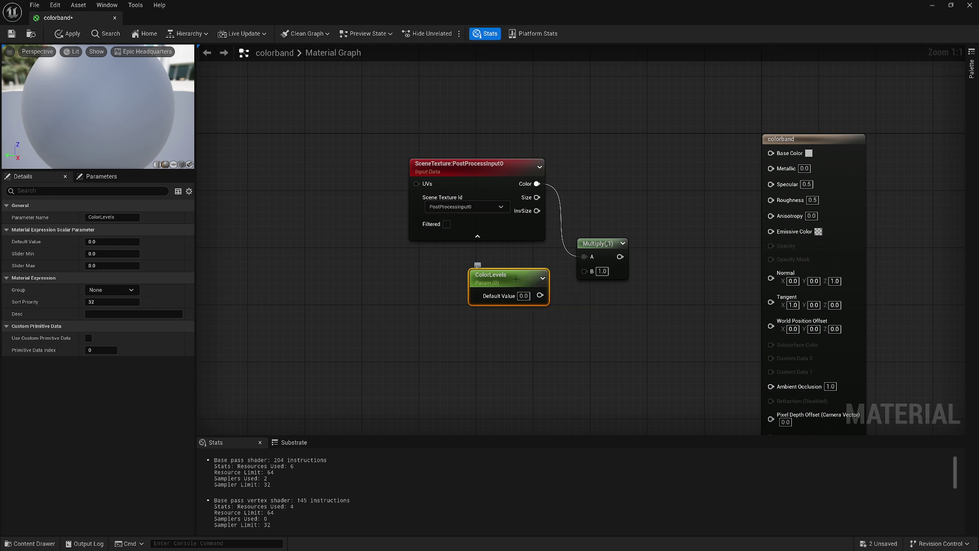
Set ColorLevels' default value to 16, connect it to the Multiply node's A input, and connect the SceneTexture Color to B
{"action": "left_click_drag", "start_coordinate": [526, 303], "coordinate": [490, 310]}
{"action": "left_click", "coordinate": [488, 303]}
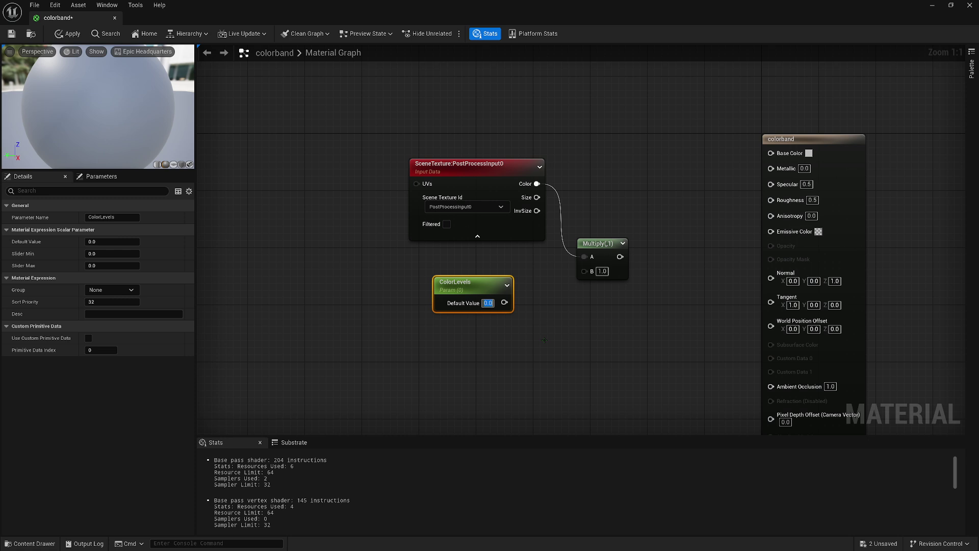
{"action": "type", "text": "16"}
{"action": "key", "text": "Return"}
{"action": "left_click", "coordinate": [544, 340]}
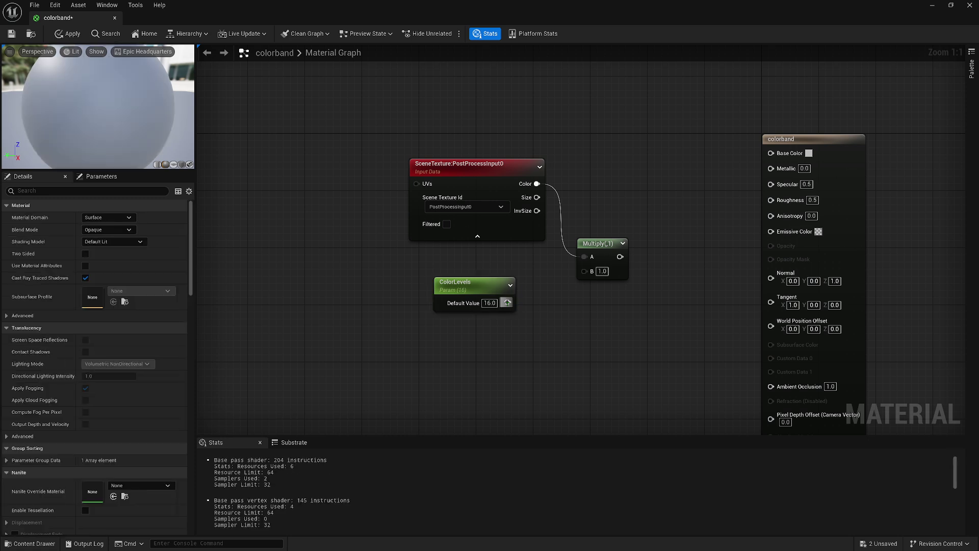
{"action": "left_click_drag", "start_coordinate": [507, 302], "coordinate": [584, 257]}
{"action": "left_click_drag", "start_coordinate": [537, 183], "coordinate": [600, 232]}
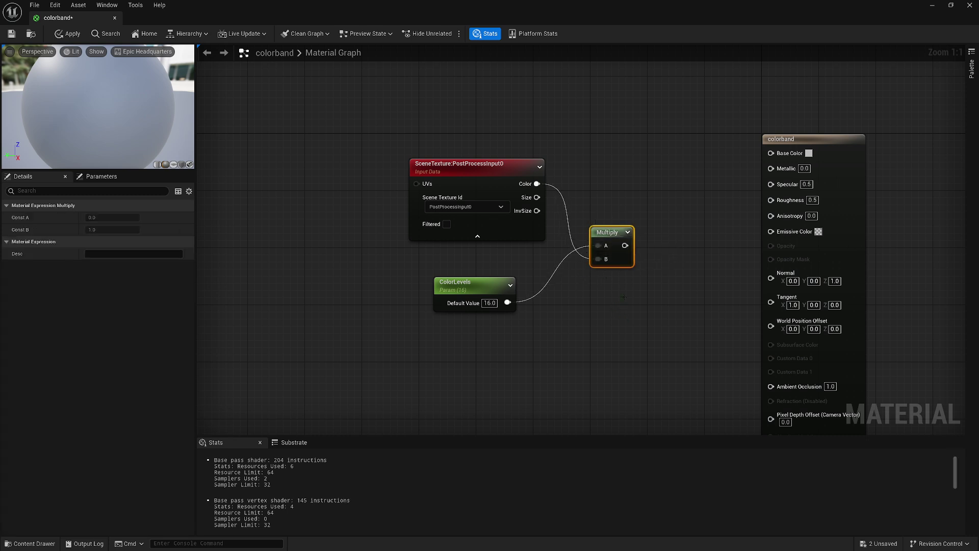
Feed the Multiply output into a new Floor node
{"action": "left_click_drag", "start_coordinate": [625, 246], "coordinate": [653, 241]}
{"action": "type", "text": "f"}
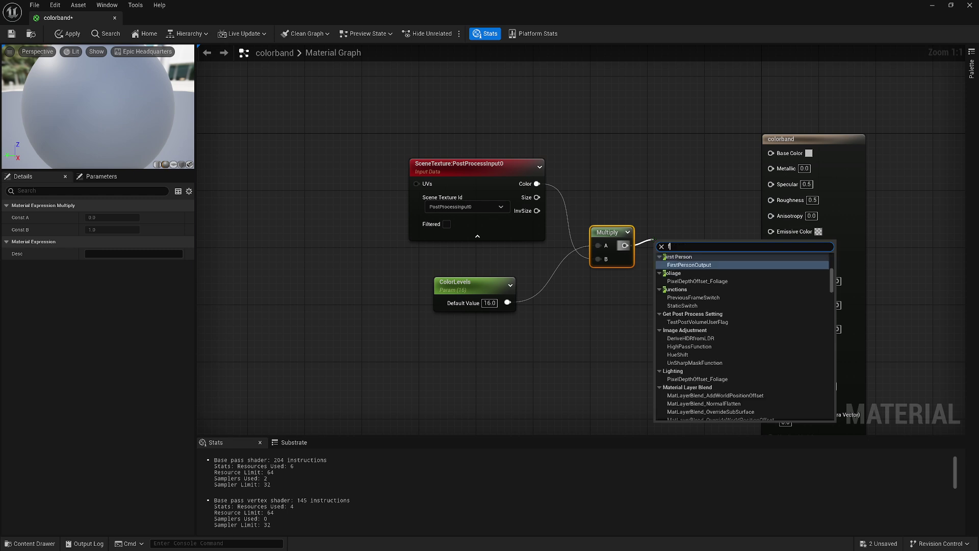
{"action": "type", "text": "loor"}
{"action": "key", "text": "Return"}
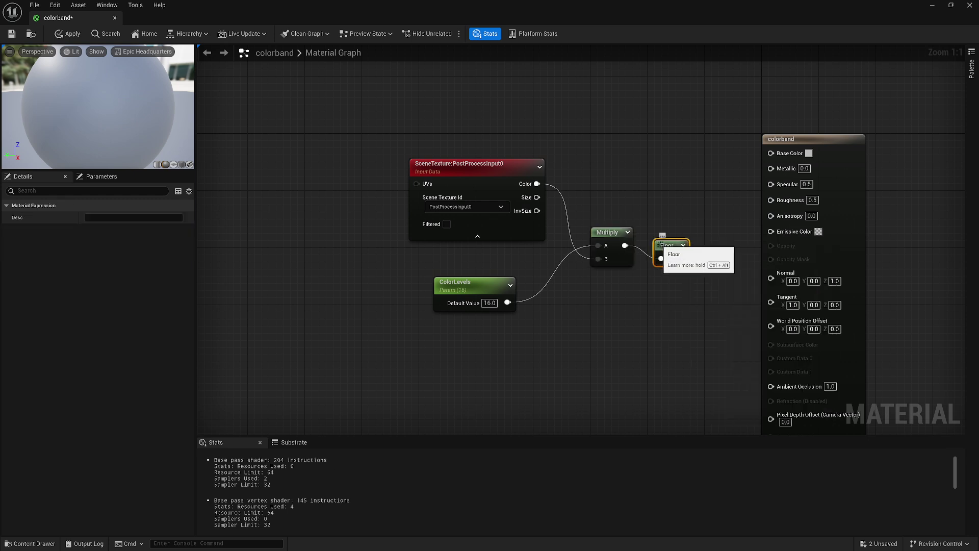
Feed the Floor output into input A of a new Divide node and connect ColorLevels to its B input
{"action": "left_click_drag", "start_coordinate": [663, 245], "coordinate": [707, 250]}
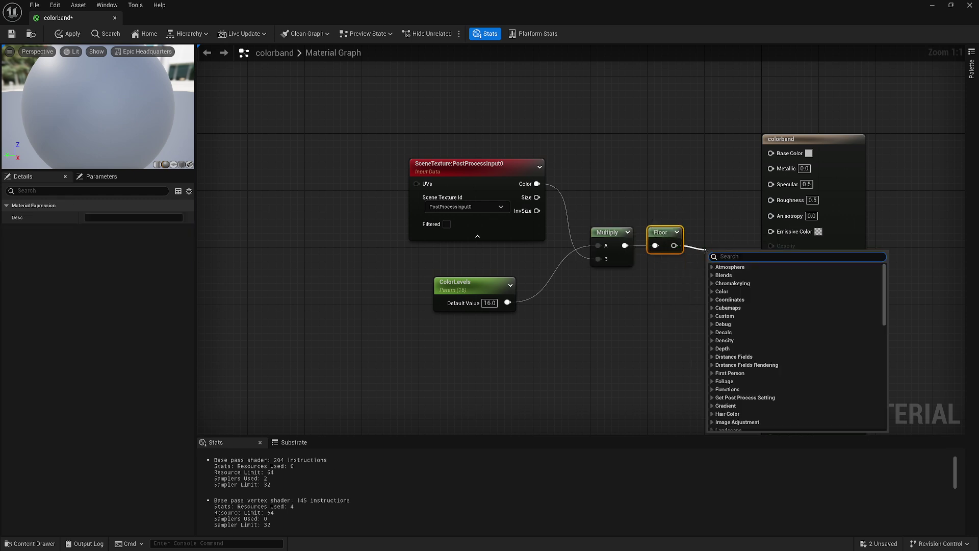
{"action": "type", "text": "divide"}
{"action": "key", "text": "Return"}
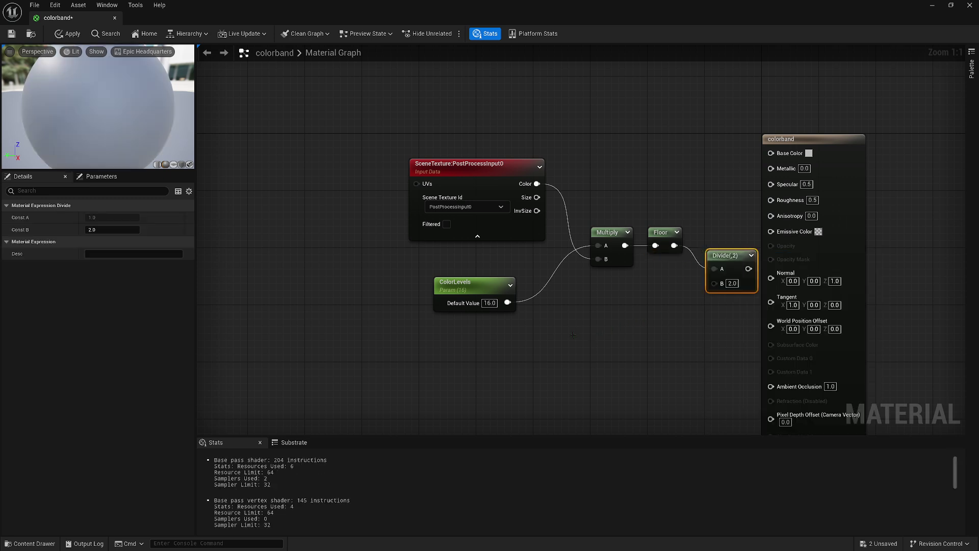
{"action": "left_click_drag", "start_coordinate": [508, 303], "coordinate": [718, 254]}
Set the colorband material's Material Domain to Post Process
{"action": "left_click", "coordinate": [832, 139]}
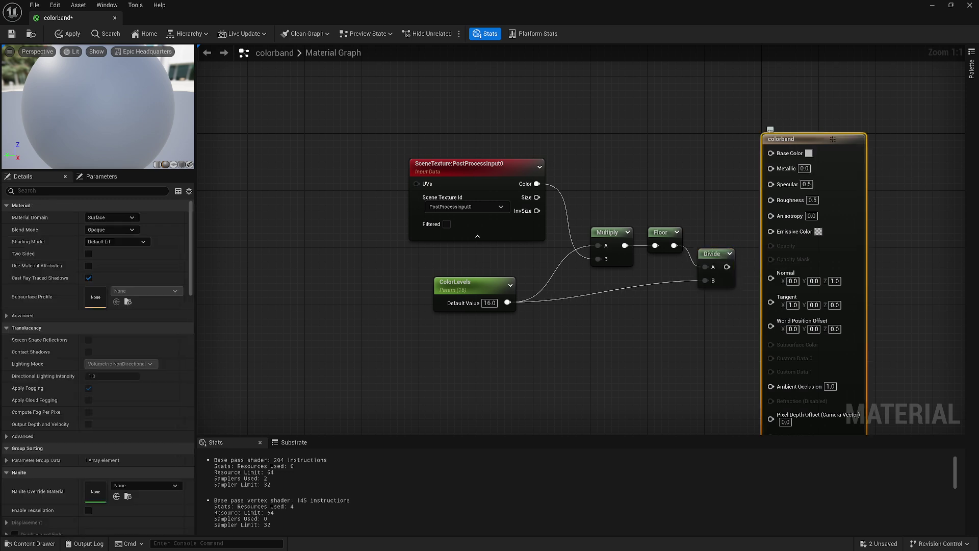
{"action": "left_click", "coordinate": [120, 205]}
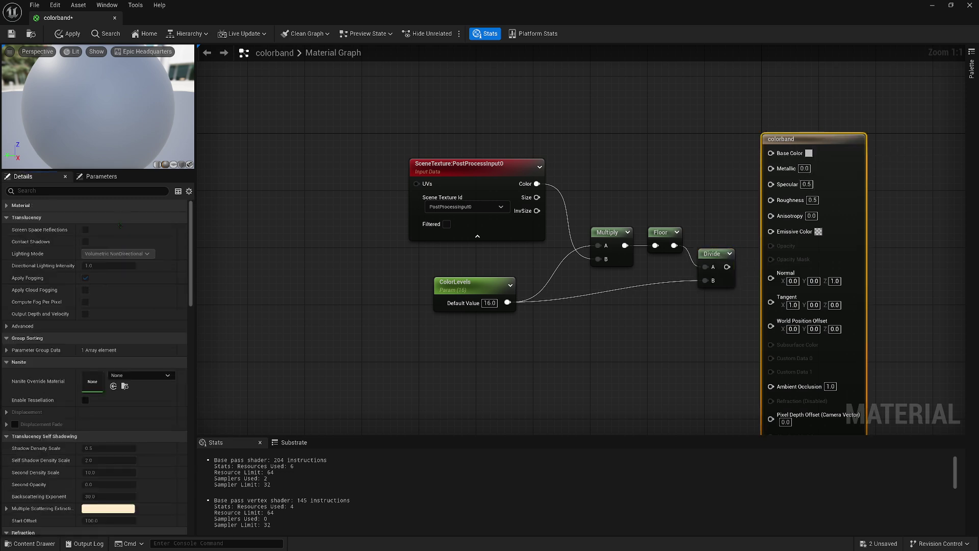
{"action": "left_click", "coordinate": [100, 206]}
{"action": "left_click", "coordinate": [108, 217]}
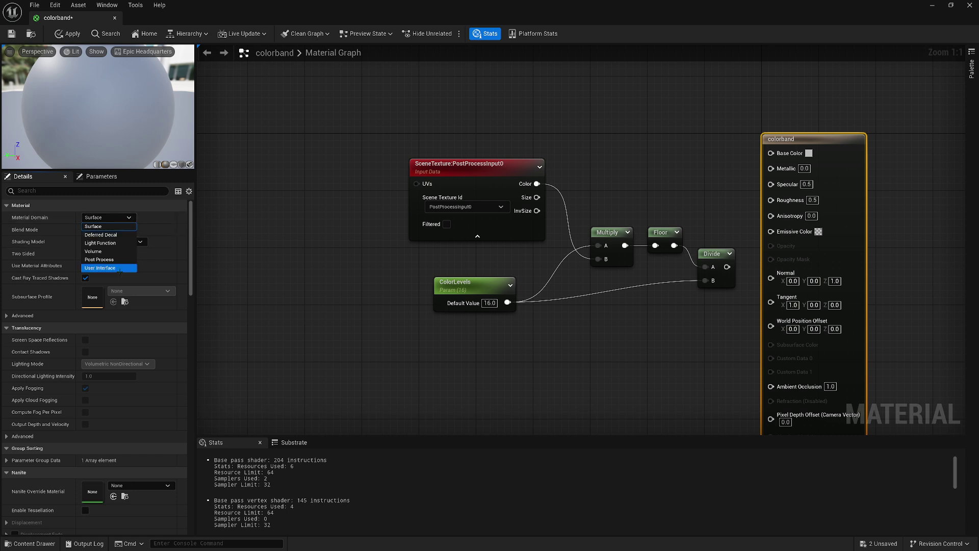
{"action": "left_click", "coordinate": [98, 259]}
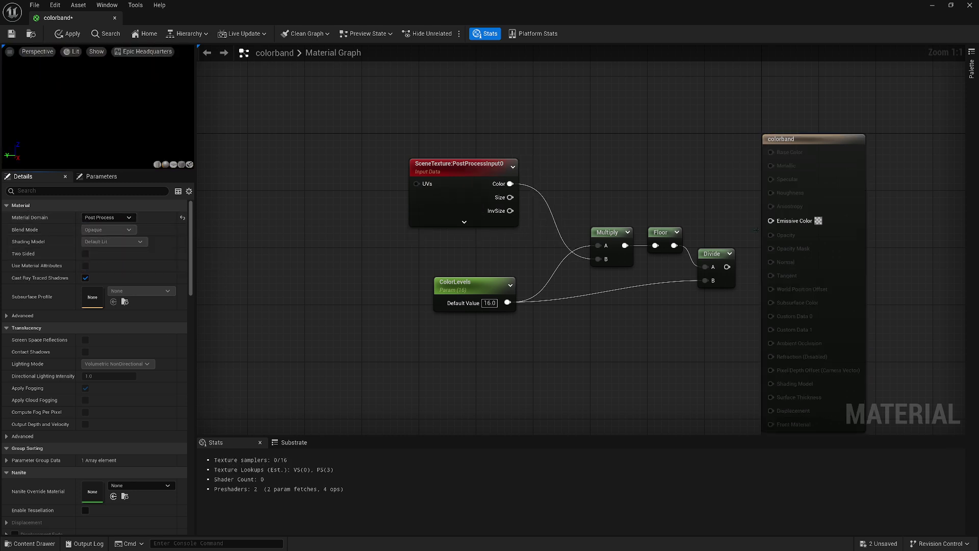
Connect the Divide output to Emissive Color, shift the colorband output node aside, and apply the material
{"action": "left_click_drag", "start_coordinate": [727, 267], "coordinate": [771, 220]}
{"action": "left_click_drag", "start_coordinate": [801, 140], "coordinate": [822, 140]}
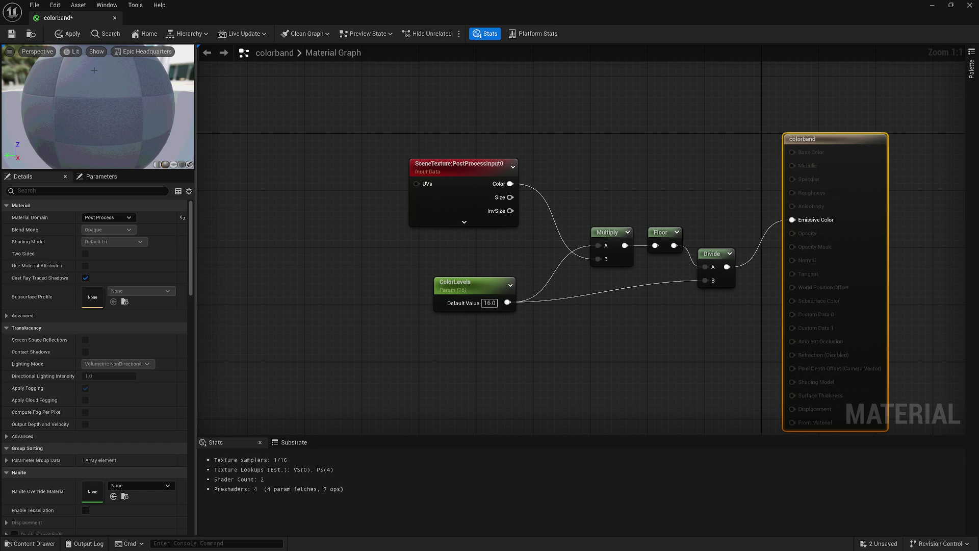
{"action": "left_click", "coordinate": [67, 33]}
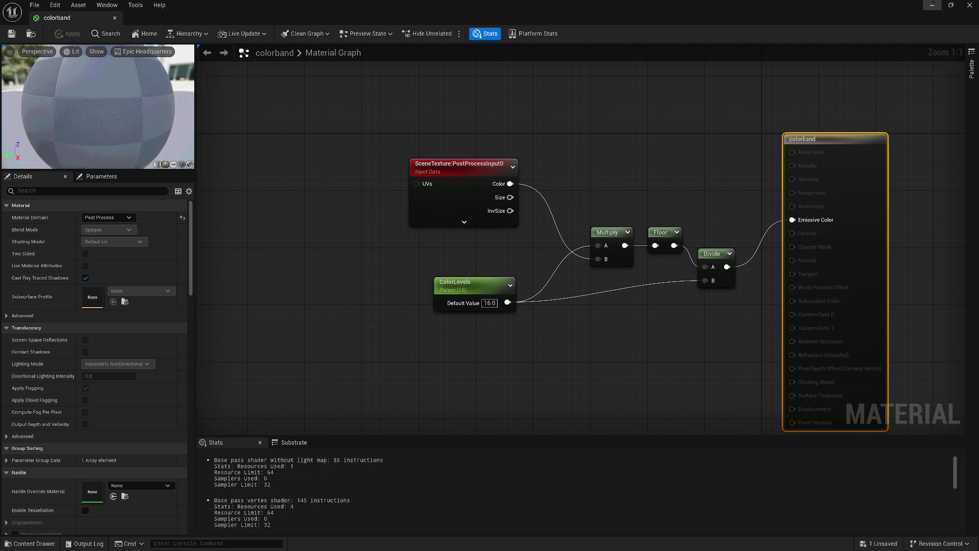
{"action": "left_click", "coordinate": [932, 5]}
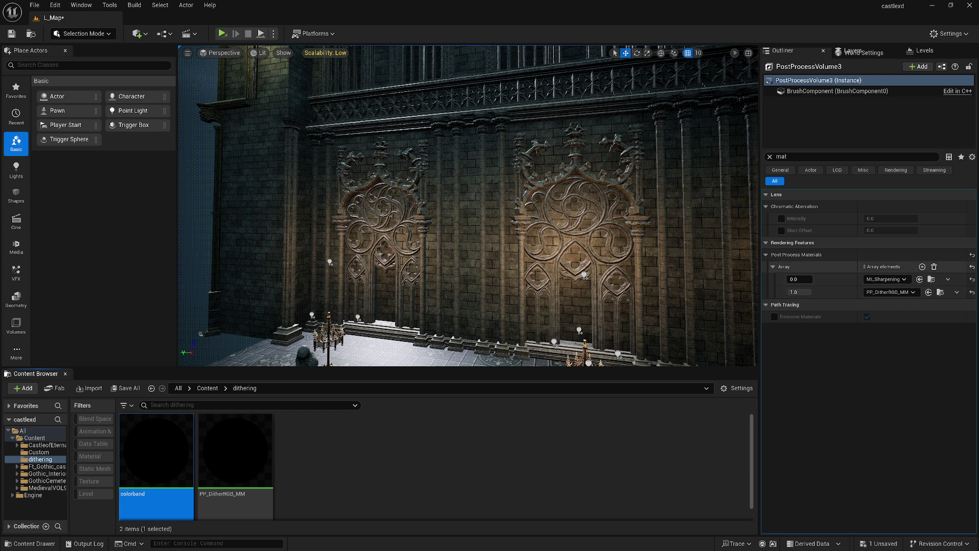
Add an asset reference element to PostProcessVolume3's Post Process Materials array and assign the colorband material to it
{"action": "left_click", "coordinate": [922, 267]}
{"action": "left_click", "coordinate": [881, 305]}
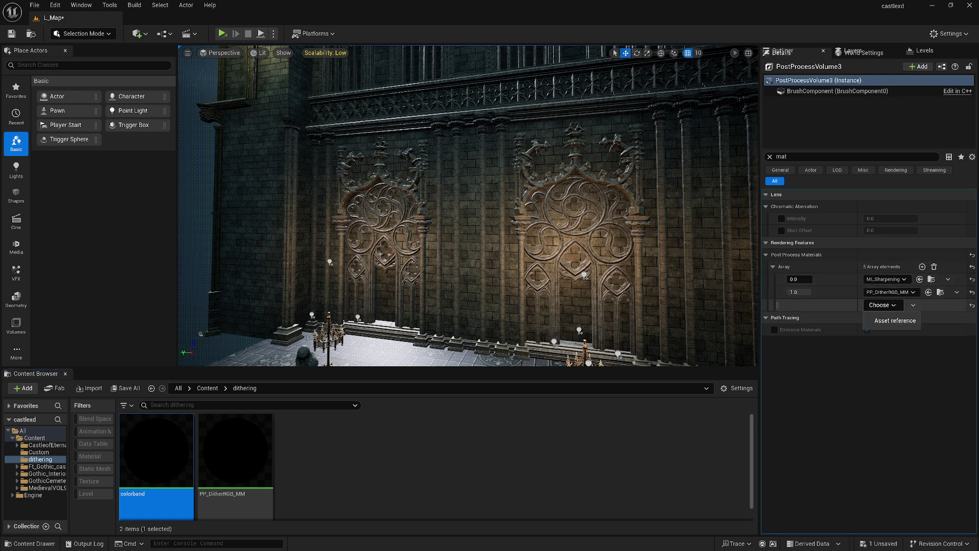
{"action": "left_click", "coordinate": [887, 320]}
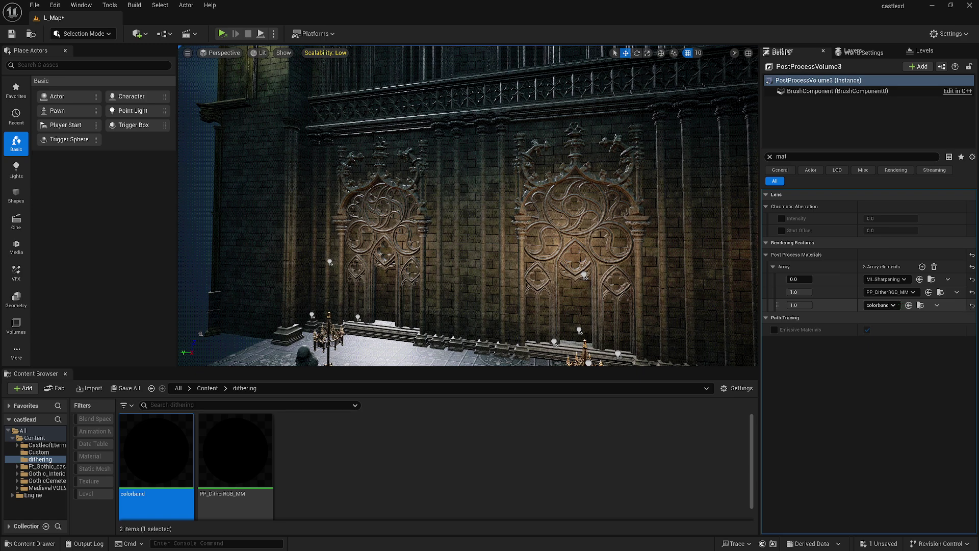
{"action": "left_click", "coordinate": [897, 305]}
Set the Shadows, Global Illumination and Reflections scalability to High and inspect the castle arches
{"action": "right_click_drag", "start_coordinate": [468, 204], "coordinate": [468, 204]}
{"action": "right_click_drag", "start_coordinate": [468, 206], "coordinate": [433, 206]}
{"action": "left_click", "coordinate": [319, 53]}
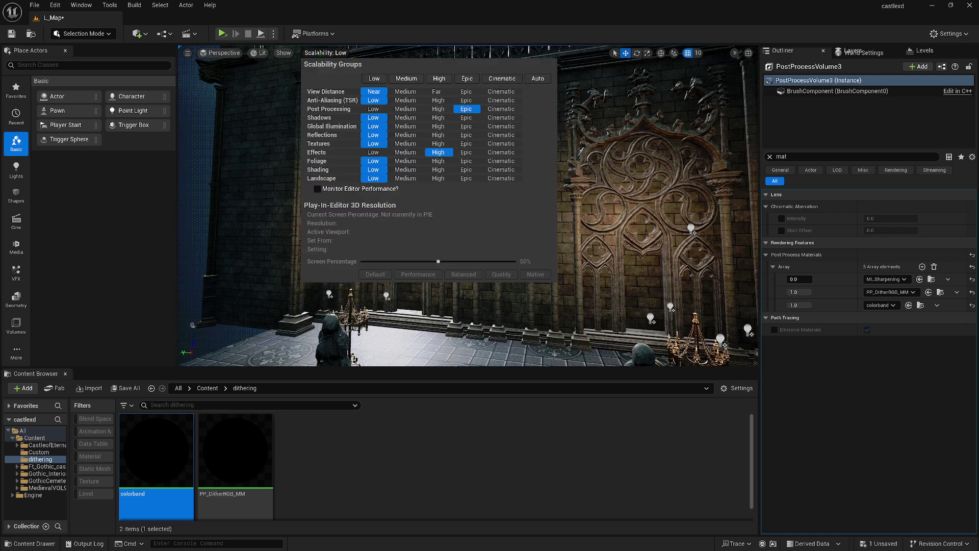
{"action": "left_click", "coordinate": [438, 117]}
{"action": "left_click", "coordinate": [438, 126]}
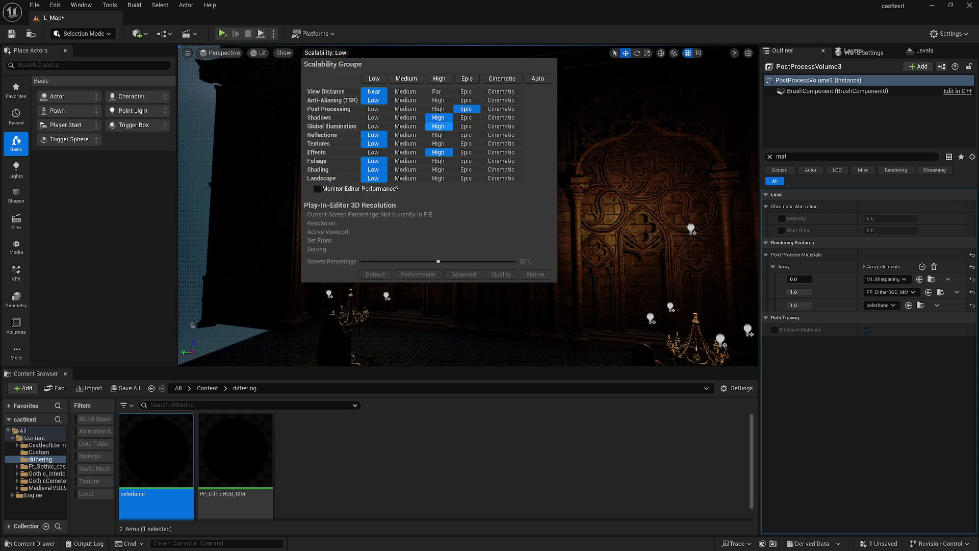
{"action": "left_click", "coordinate": [439, 135]}
{"action": "right_click_drag", "start_coordinate": [443, 306], "coordinate": [464, 306]}
{"action": "scroll", "coordinate": [467, 205], "scroll_direction": "down", "scroll_amount": 5}
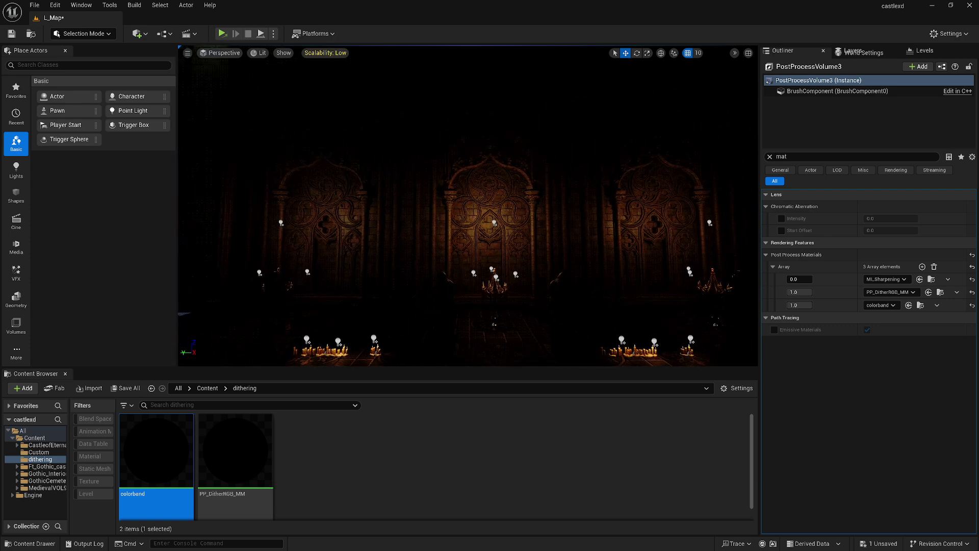
{"action": "mouse_move", "coordinate": [467, 205]}
{"action": "right_mouse_down"}
{"action": "mouse_move", "coordinate": [418, 205]}
{"action": "mouse_move", "coordinate": [451, 205]}
{"action": "right_mouse_up"}
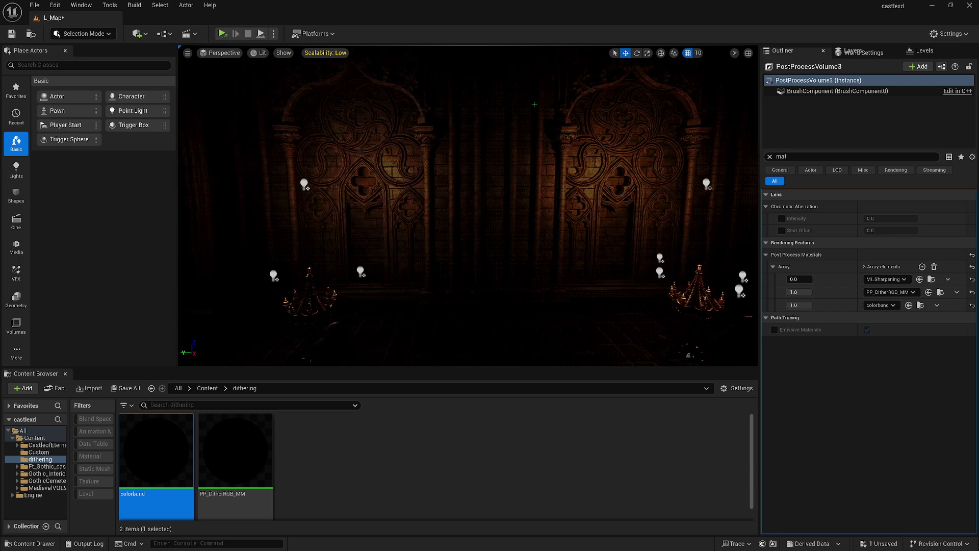
Set the Shadows and Global Illumination scalability back to Low
{"action": "left_click", "coordinate": [327, 54]}
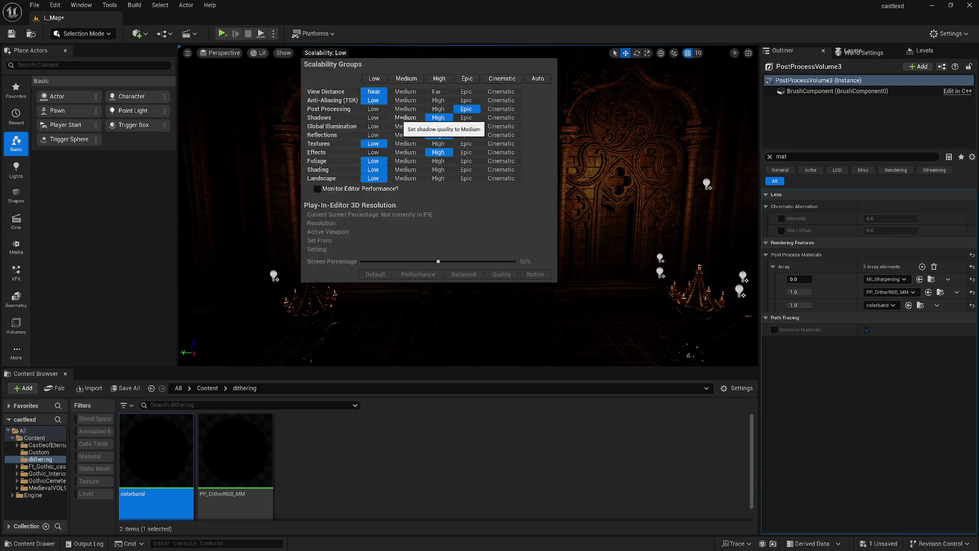
{"action": "left_click", "coordinate": [373, 117]}
{"action": "left_click", "coordinate": [381, 126]}
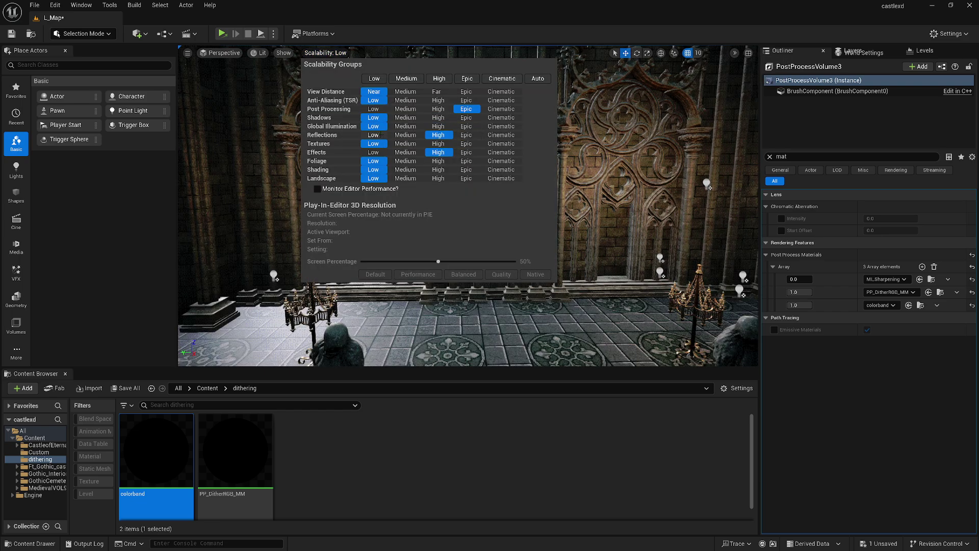
{"action": "mouse_move", "coordinate": [388, 306]}
{"action": "right_mouse_down"}
{"action": "mouse_move", "coordinate": [380, 283]}
{"action": "mouse_move", "coordinate": [390, 324]}
{"action": "mouse_move", "coordinate": [363, 319]}
{"action": "mouse_move", "coordinate": [392, 320]}
{"action": "right_mouse_up"}
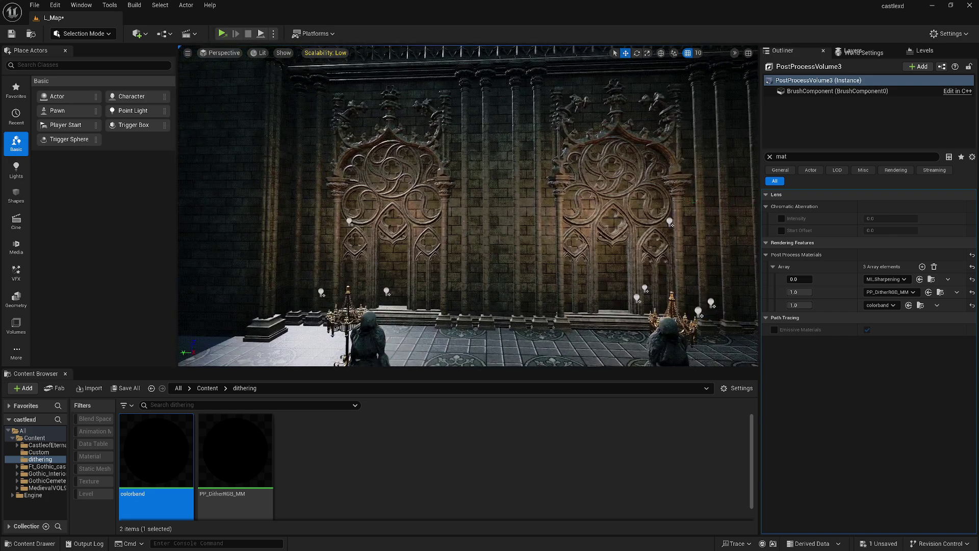
Clear the property filter, try different camera ISO and Aperture (F-stop) values on the post process volume, and undo both edits
{"action": "left_click", "coordinate": [769, 156]}
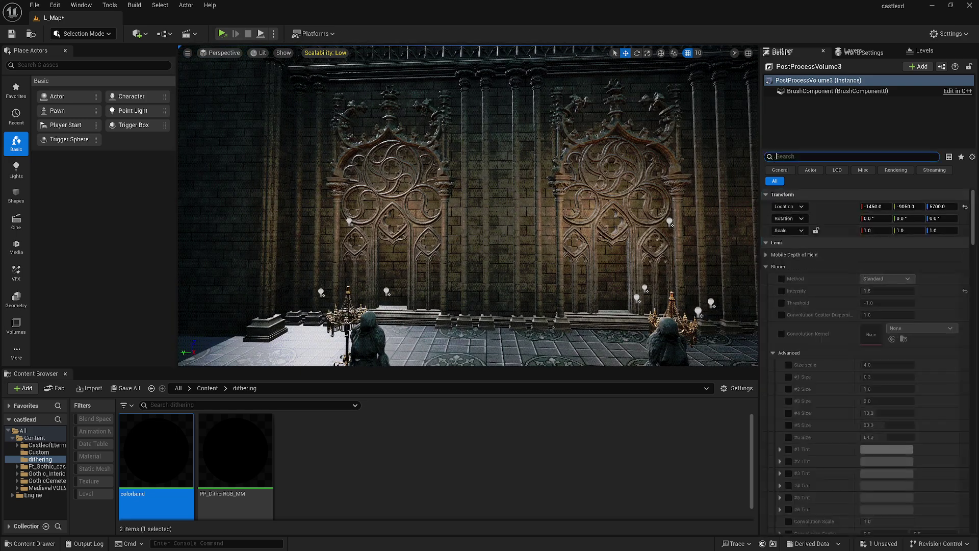
{"action": "left_click", "coordinate": [770, 266]}
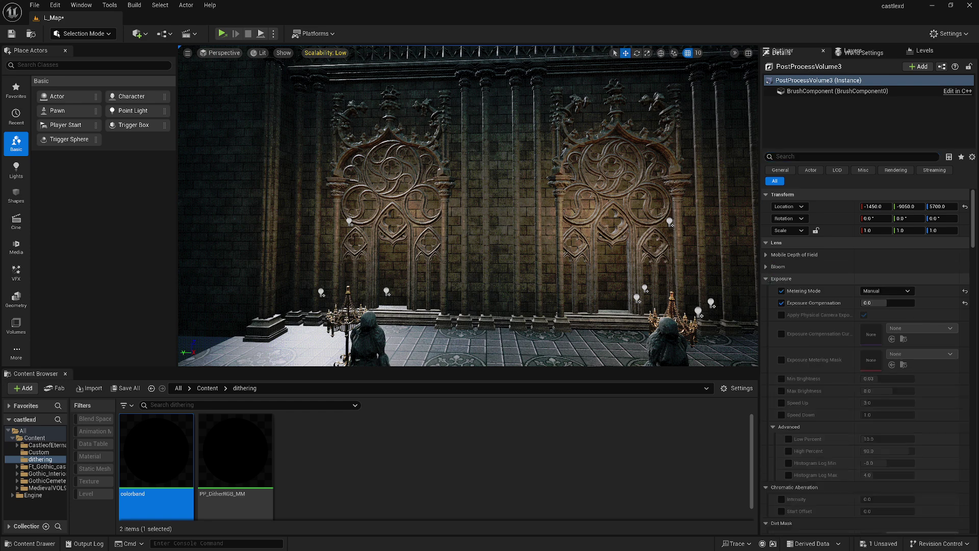
{"action": "left_click", "coordinate": [770, 279]}
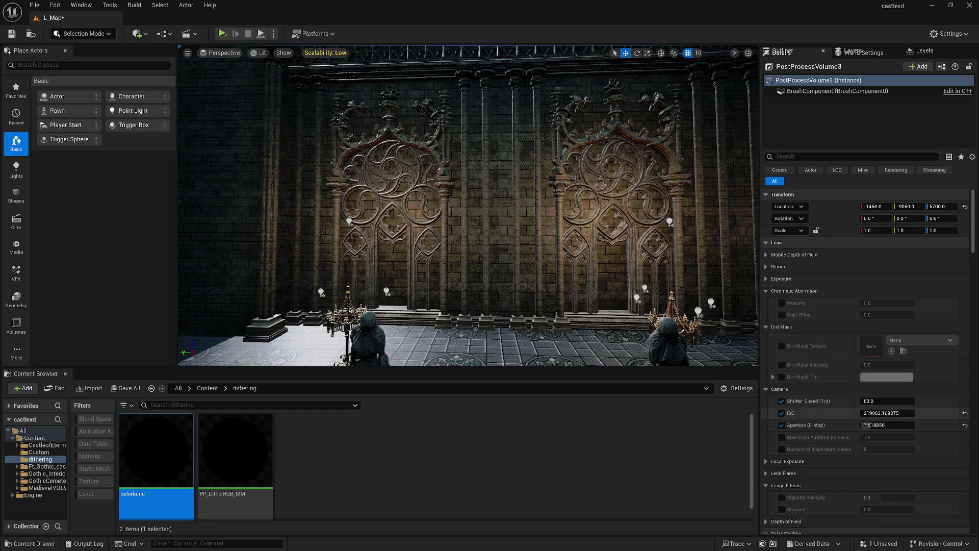
{"action": "left_click_drag", "start_coordinate": [874, 424], "coordinate": [915, 419]}
{"action": "key", "text": "ctrl+z"}
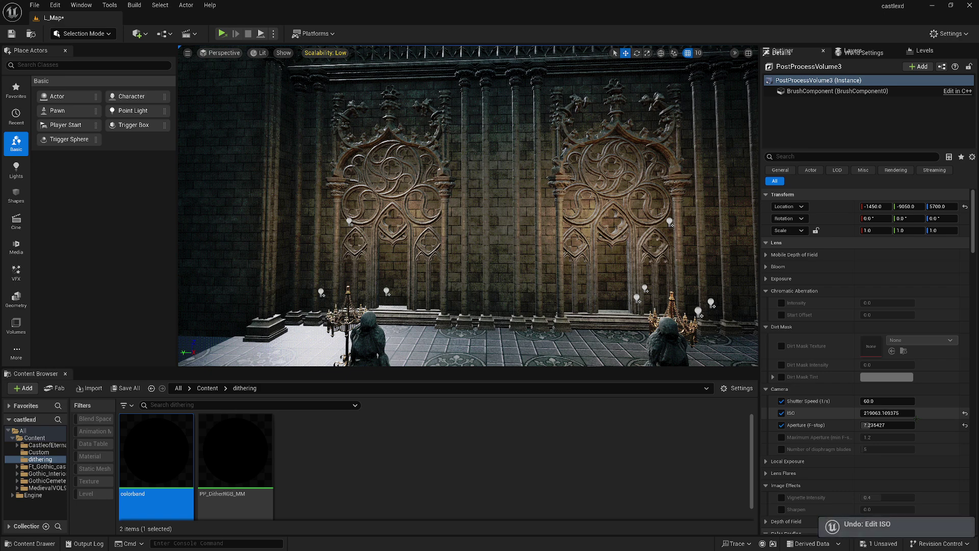
{"action": "key", "text": "ctrl+z"}
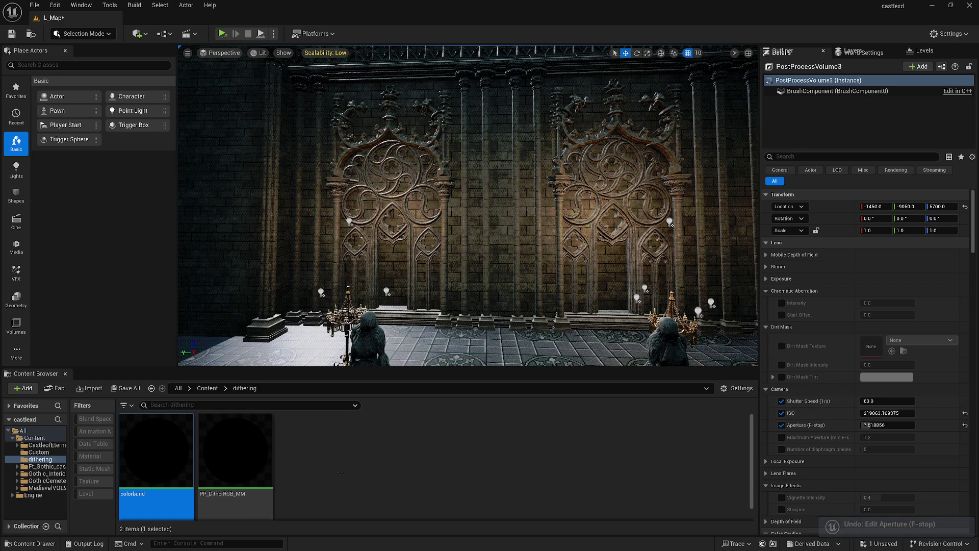
Open the PP_DitherRGB_MM material and examine the steps value and Bayer matrix in the DitherRGB node's code
{"action": "left_click", "coordinate": [340, 471]}
{"action": "double_click", "coordinate": [235, 451]}
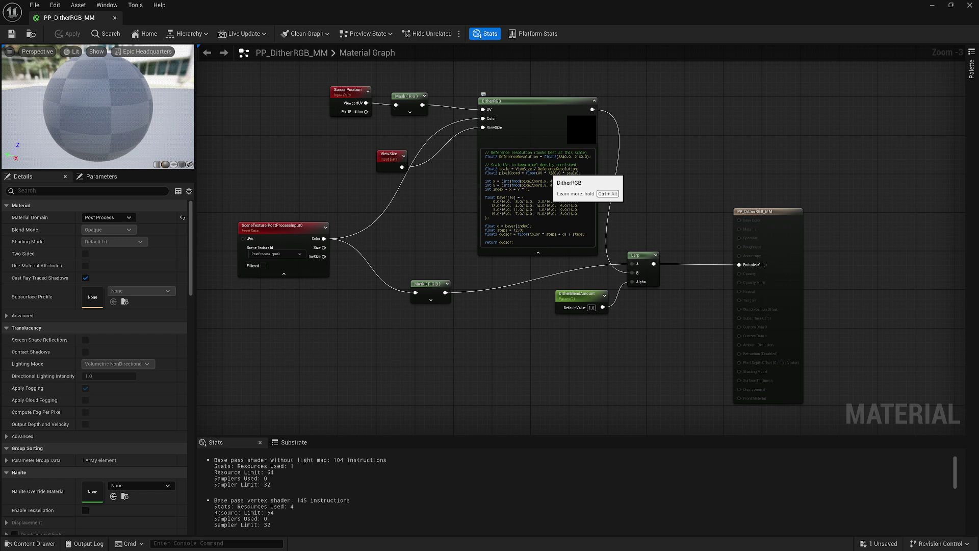
{"action": "left_click", "coordinate": [549, 172]}
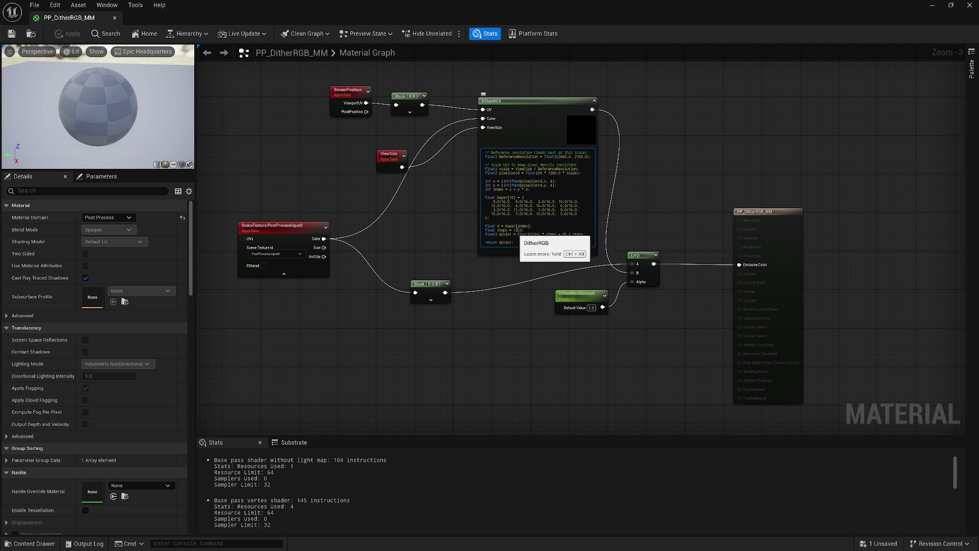
{"action": "left_click_drag", "start_coordinate": [516, 230], "coordinate": [522, 231]}
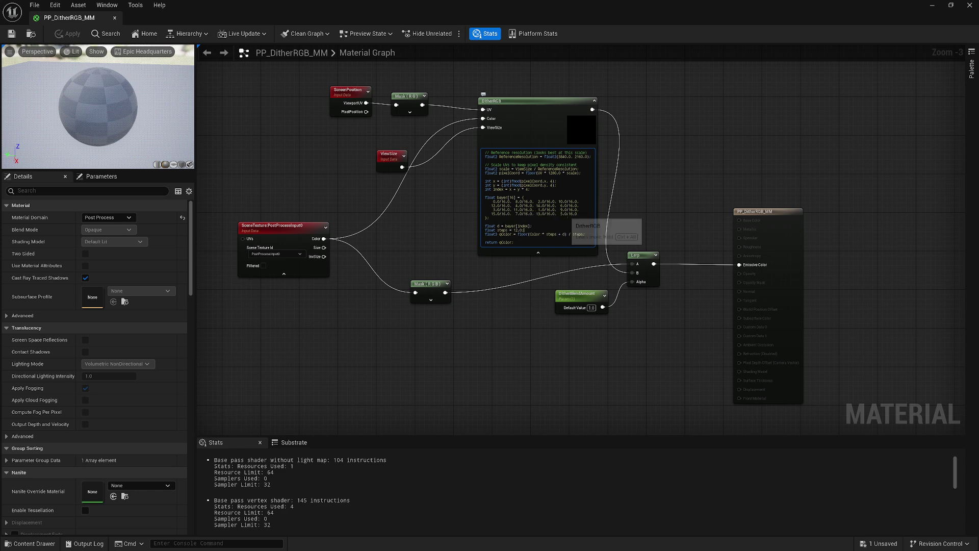
{"action": "left_click_drag", "start_coordinate": [577, 213], "coordinate": [505, 201]}
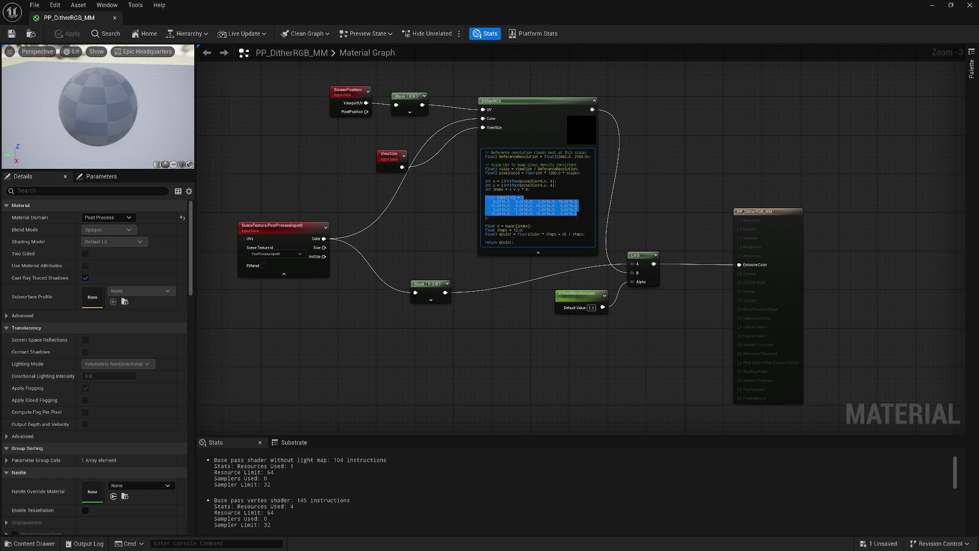
{"action": "left_click", "coordinate": [579, 214]}
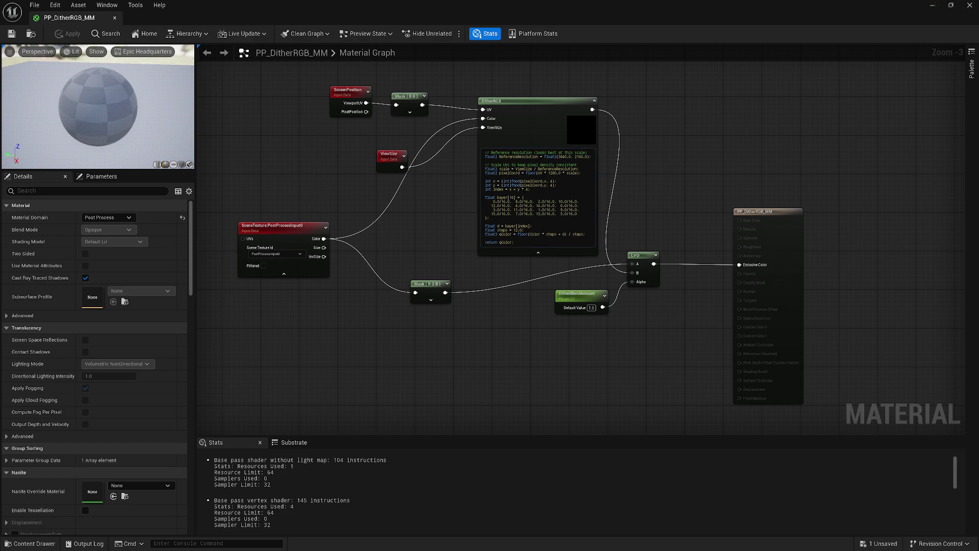
{"action": "left_click", "coordinate": [933, 5]}
Set the default value of the parameter feeding the Lerp's Alpha in PP_DitherRGB_MM to 0.5 and check the sky in the level
{"action": "right_click_drag", "start_coordinate": [720, 330], "coordinate": [717, 266]}
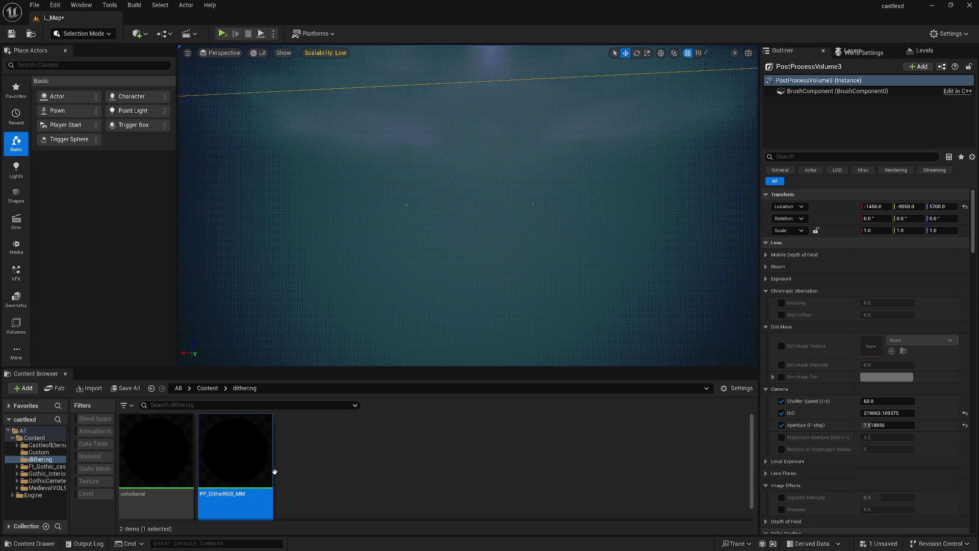
{"action": "double_click", "coordinate": [221, 463]}
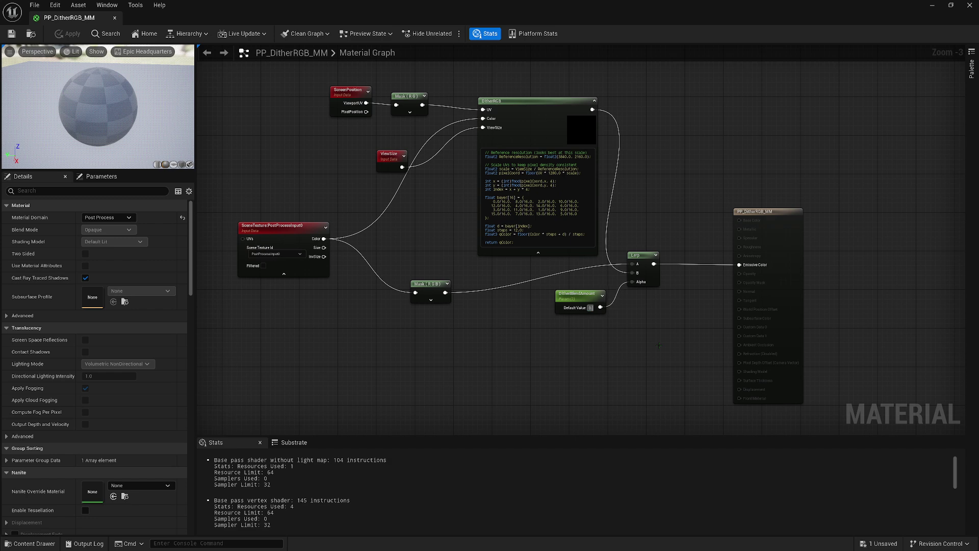
{"action": "left_click", "coordinate": [591, 308]}
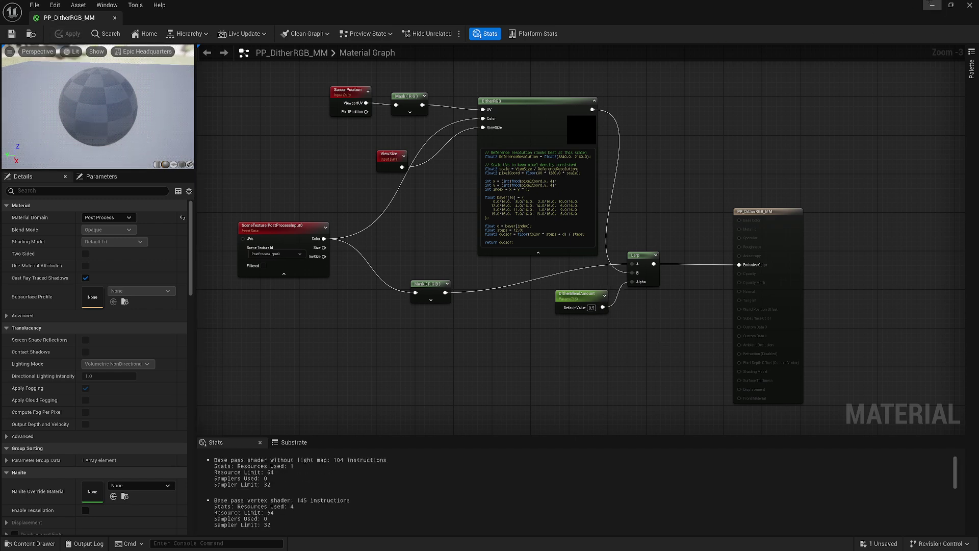
{"action": "key", "text": "alt+Tab"}
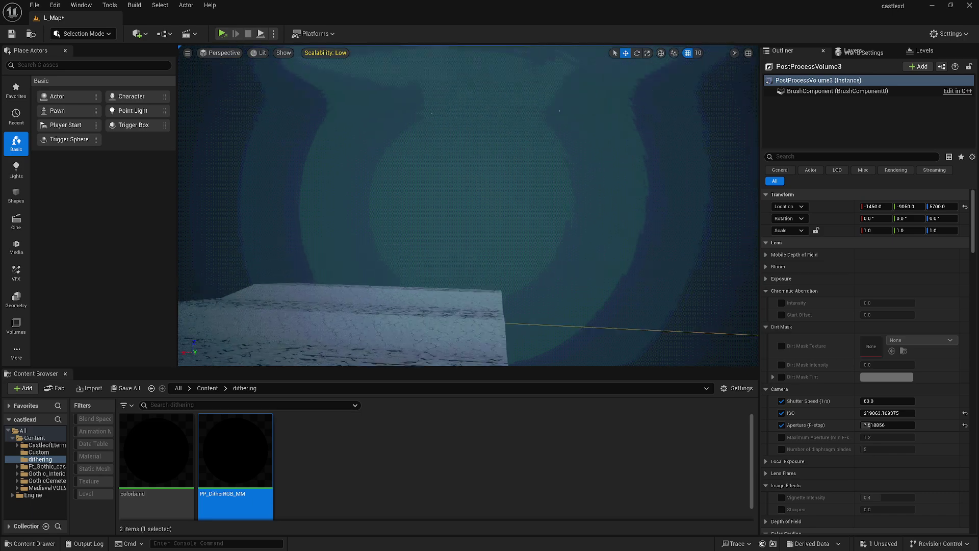
{"action": "right_click_drag", "start_coordinate": [467, 204], "coordinate": [462, 168]}
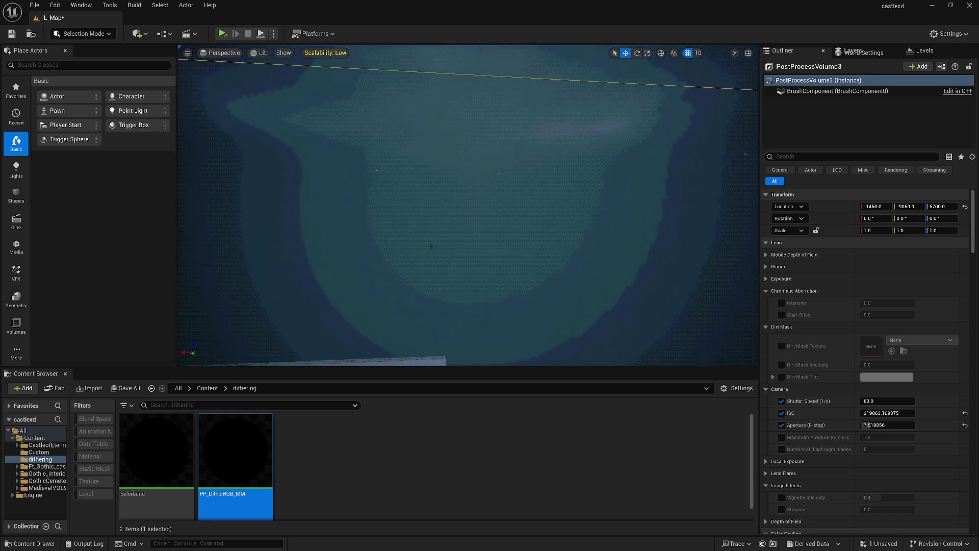
Filter the post process volume's properties by "mat" and set the colorband material's weight to 0
{"action": "left_click", "coordinate": [821, 157]}
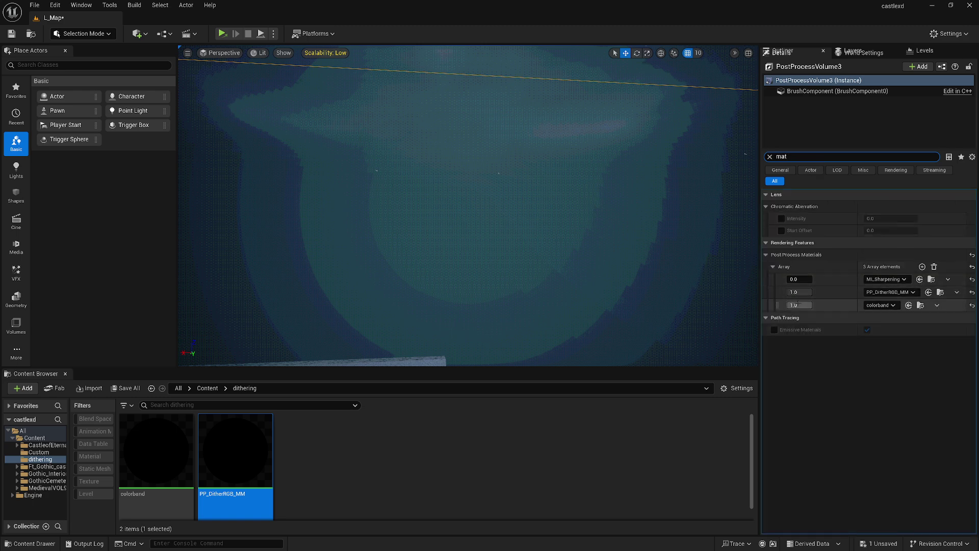
{"action": "left_click", "coordinate": [798, 305]}
{"action": "type", "text": "0"}
{"action": "key", "text": "Return"}
{"action": "right_click_drag", "start_coordinate": [686, 222], "coordinate": [756, 321]}
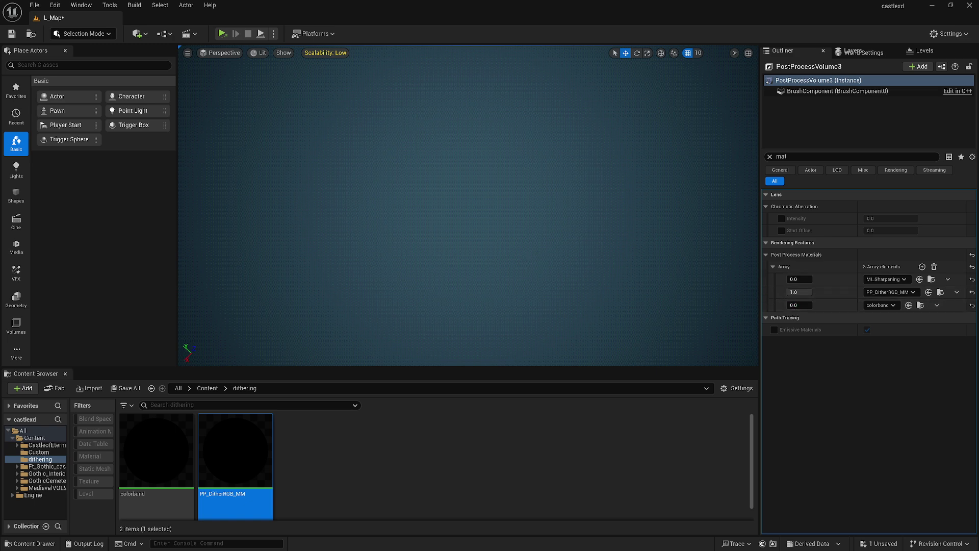
Set the Shadows and Global Illumination scalability groups to High and check the castle's arched wall in full-screen view
{"action": "right_click_drag", "start_coordinate": [468, 204], "coordinate": [468, 204]}
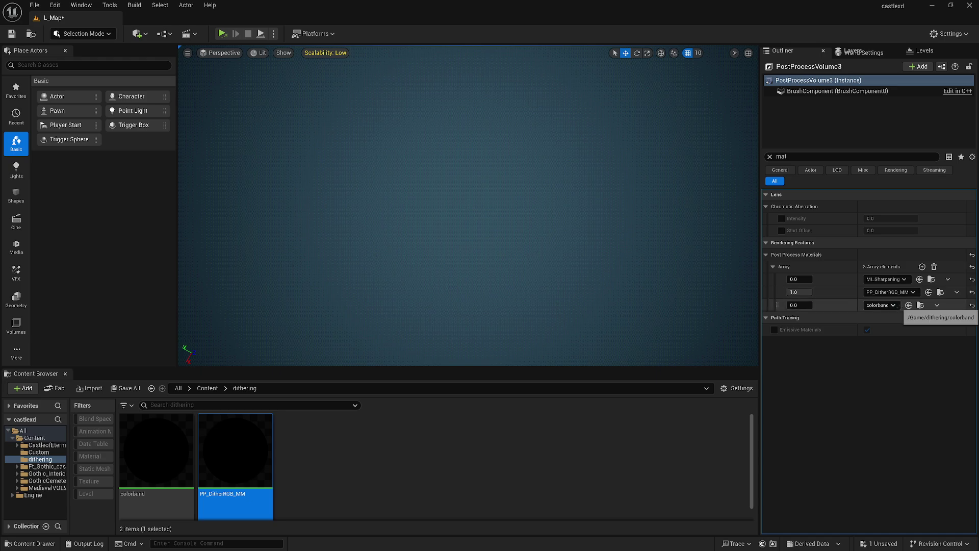
{"action": "right_click_drag", "start_coordinate": [468, 204], "coordinate": [468, 204]}
{"action": "right_click_drag", "start_coordinate": [240, 334], "coordinate": [240, 334]}
{"action": "left_click", "coordinate": [325, 53]}
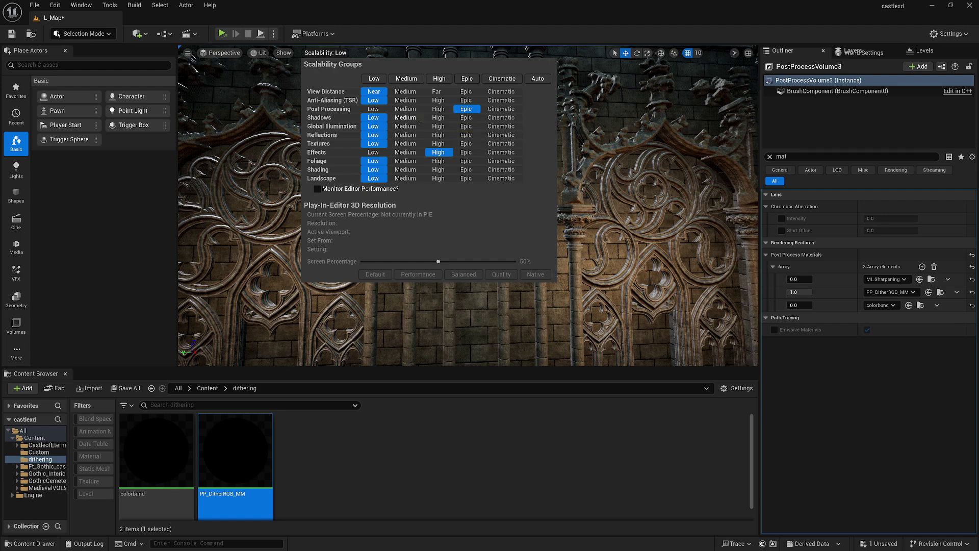
{"action": "left_click", "coordinate": [438, 117]}
{"action": "left_click", "coordinate": [437, 126]}
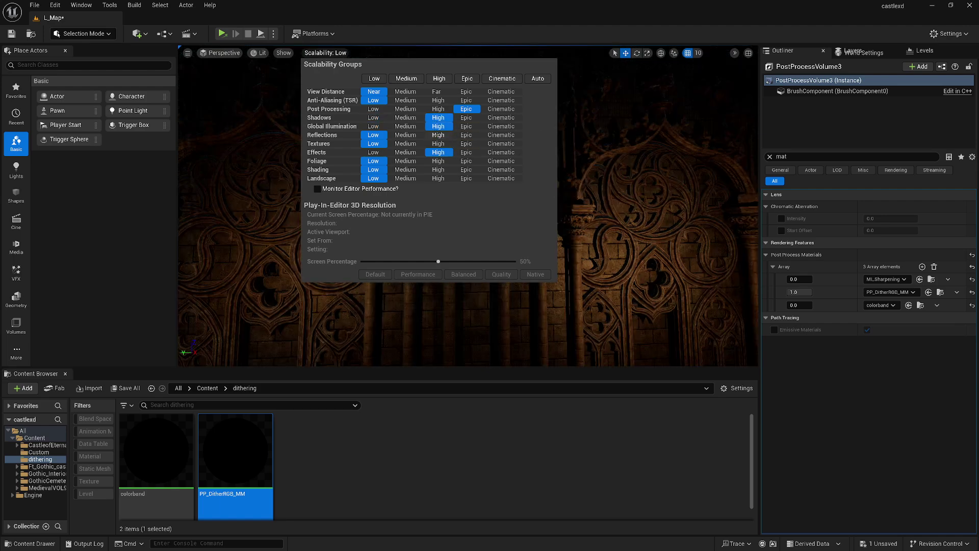
{"action": "right_click_drag", "start_coordinate": [240, 334], "coordinate": [240, 334]}
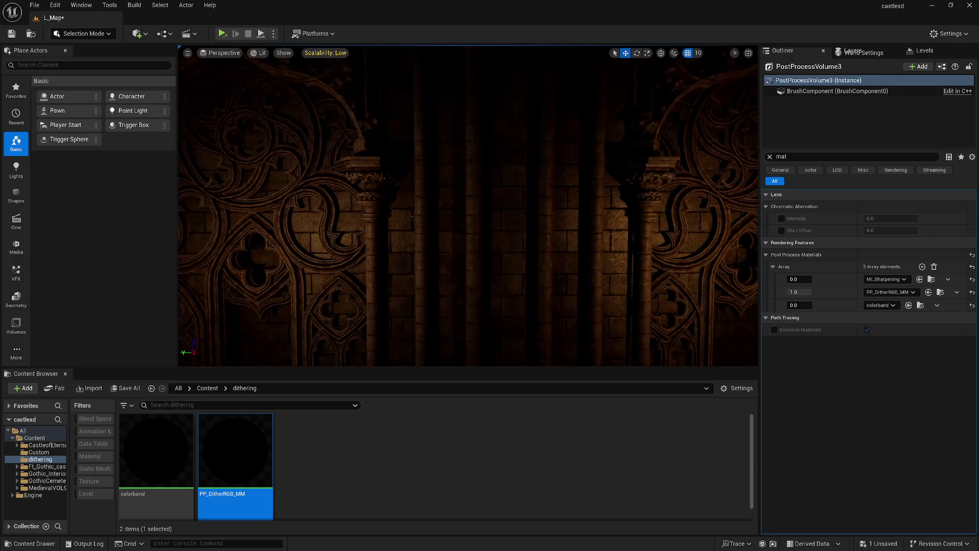
{"action": "key", "text": "F11"}
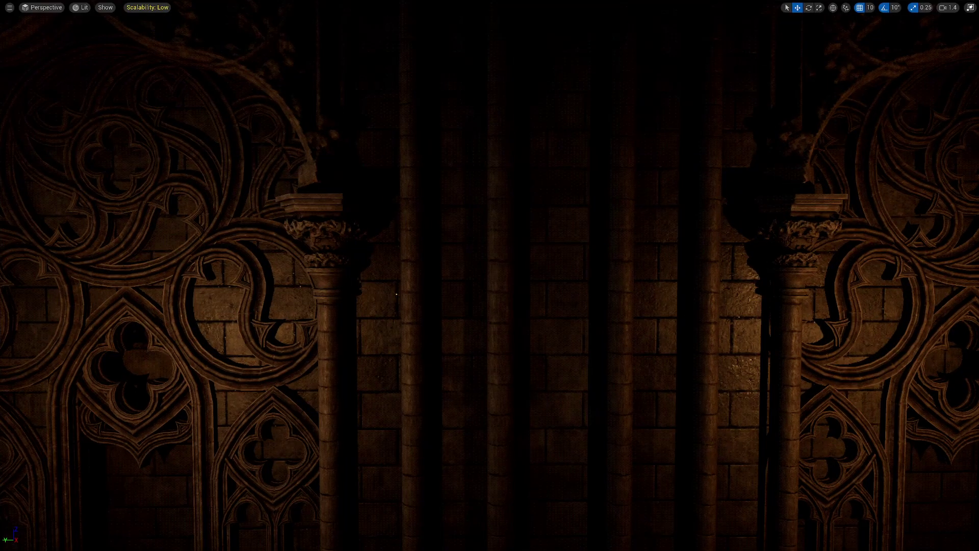
{"action": "right_click_drag", "start_coordinate": [240, 334], "coordinate": [239, 333]}
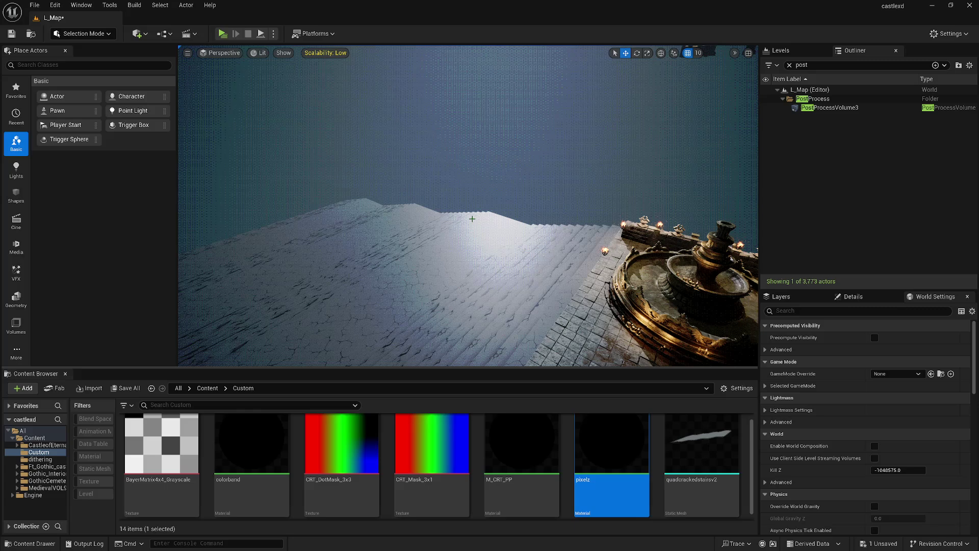
Select PostProcessVolume3, look up its material properties with the filter "mat", and examine the dithered sky and stairs
{"action": "right_click_drag", "start_coordinate": [472, 219], "coordinate": [472, 218]}
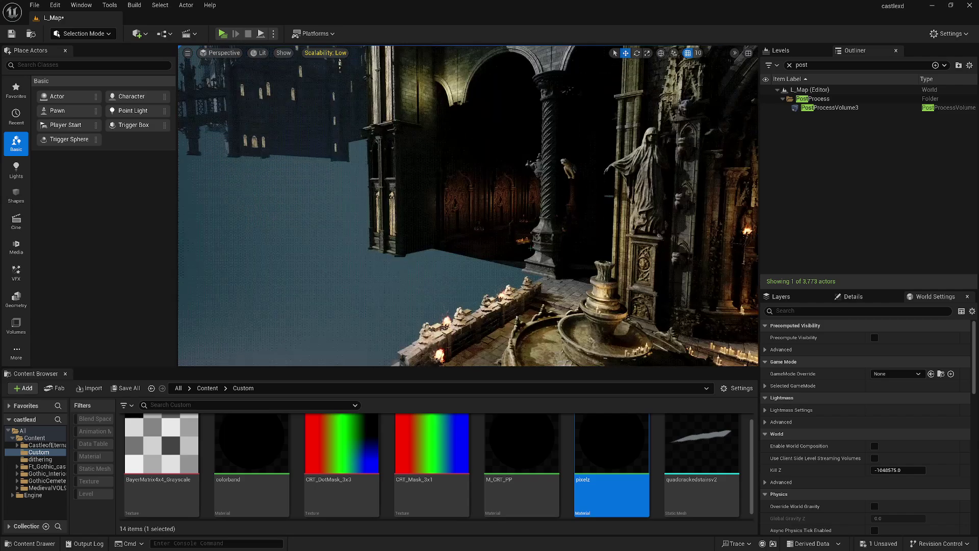
{"action": "left_click", "coordinate": [830, 108]}
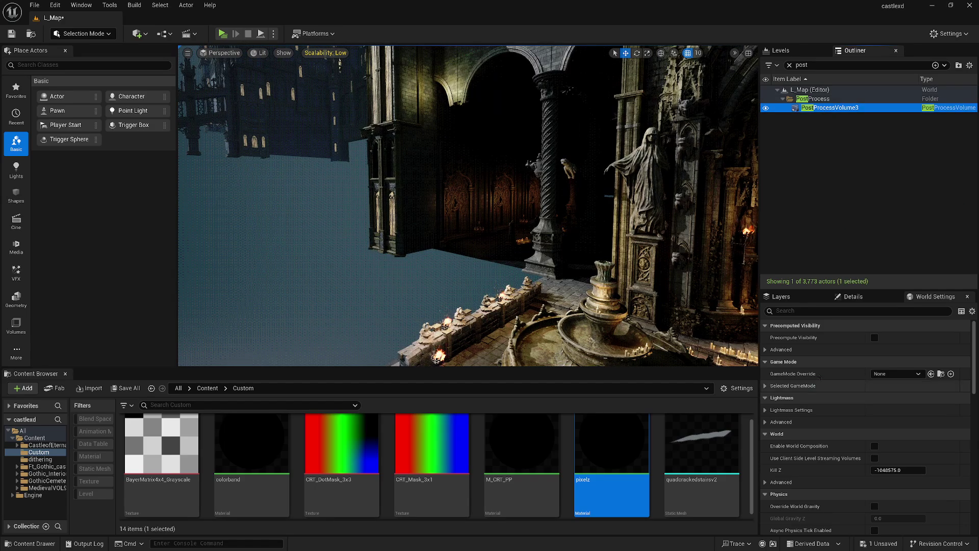
{"action": "left_click", "coordinate": [798, 311]}
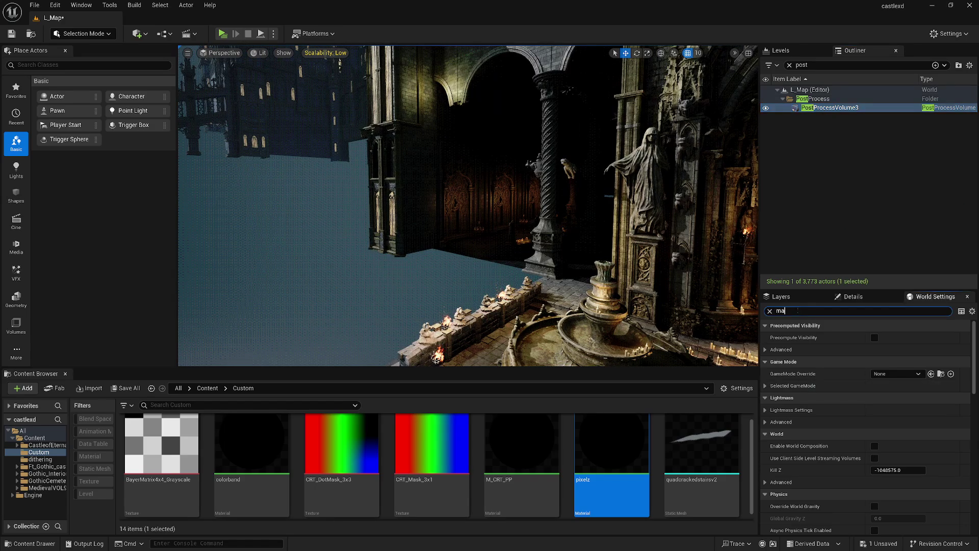
{"action": "type", "text": "t"}
{"action": "left_click", "coordinate": [853, 296]}
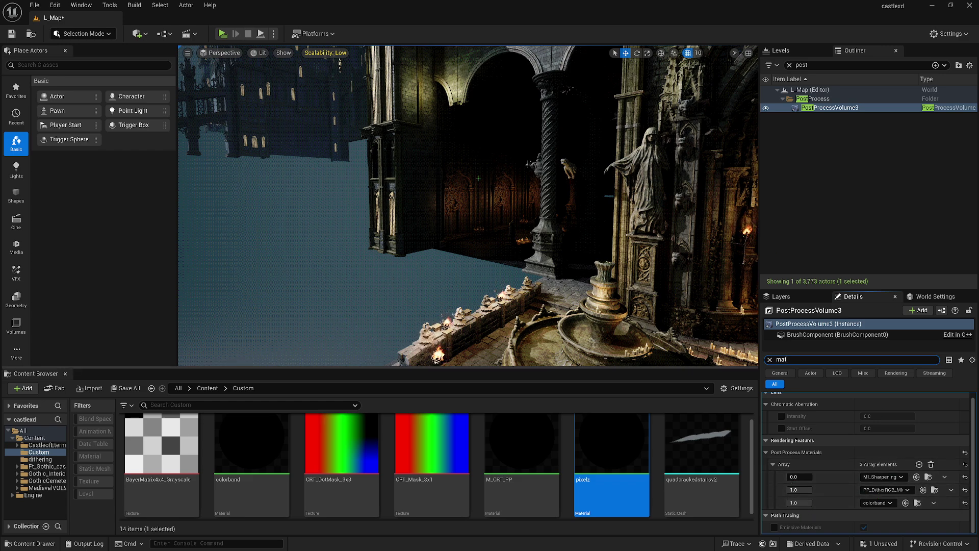
{"action": "key", "text": "f"}
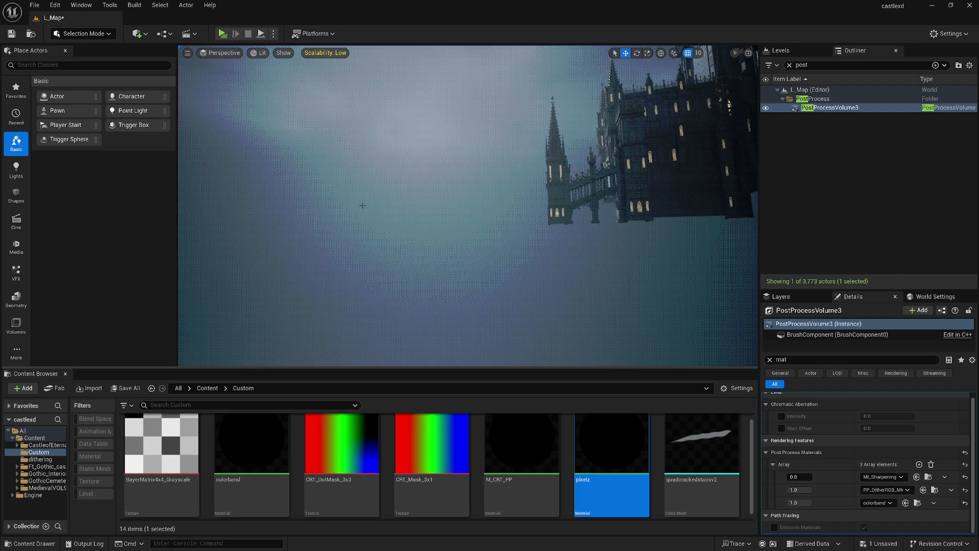
{"action": "key", "text": "1"}
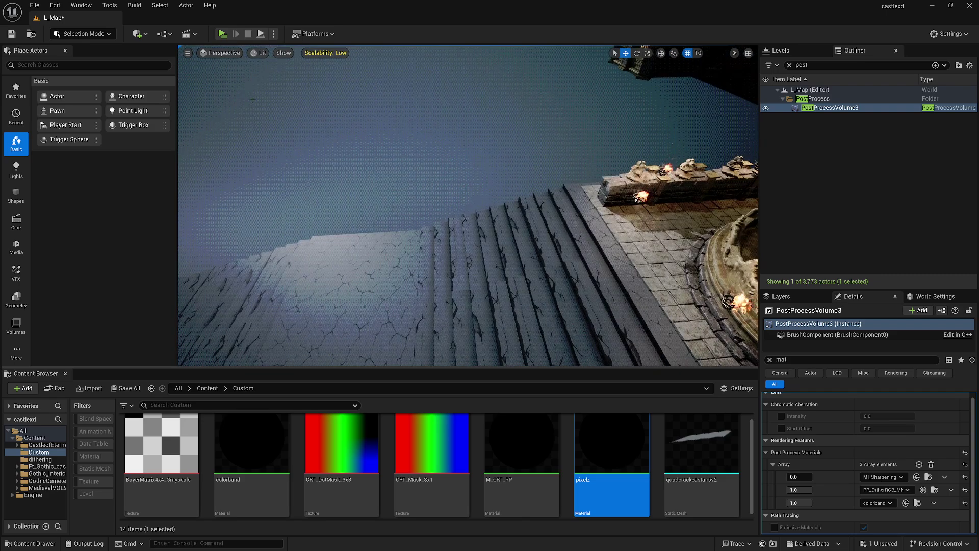
Add a new Post Process Volume to the level, placing it on the cracked stone ground beside the stairs
{"action": "left_click", "coordinate": [138, 34]}
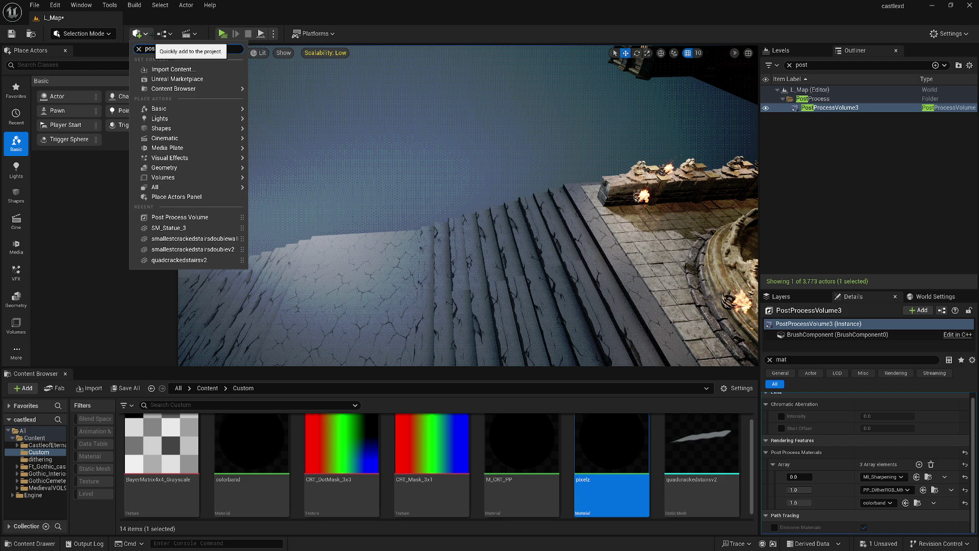
{"action": "left_click", "coordinate": [173, 62]}
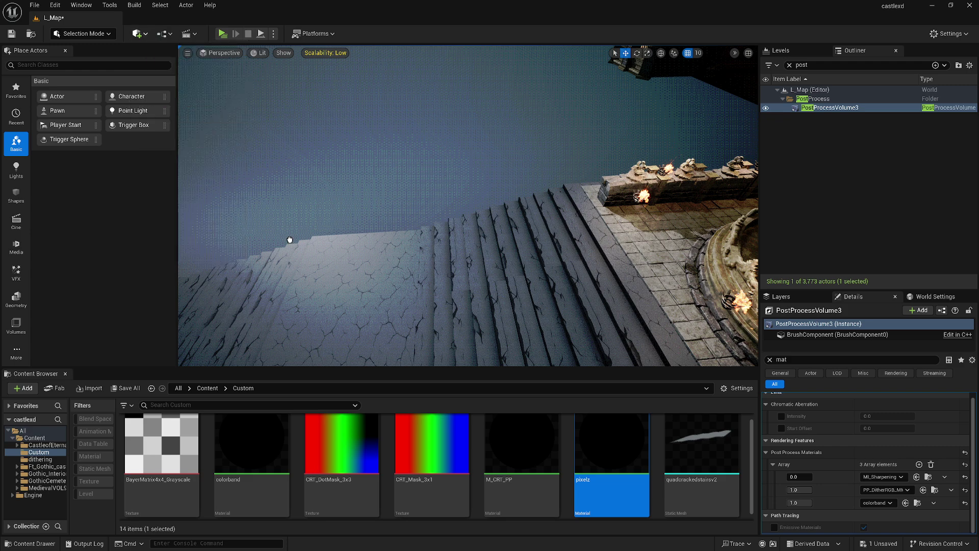
{"action": "left_click", "coordinate": [353, 294]}
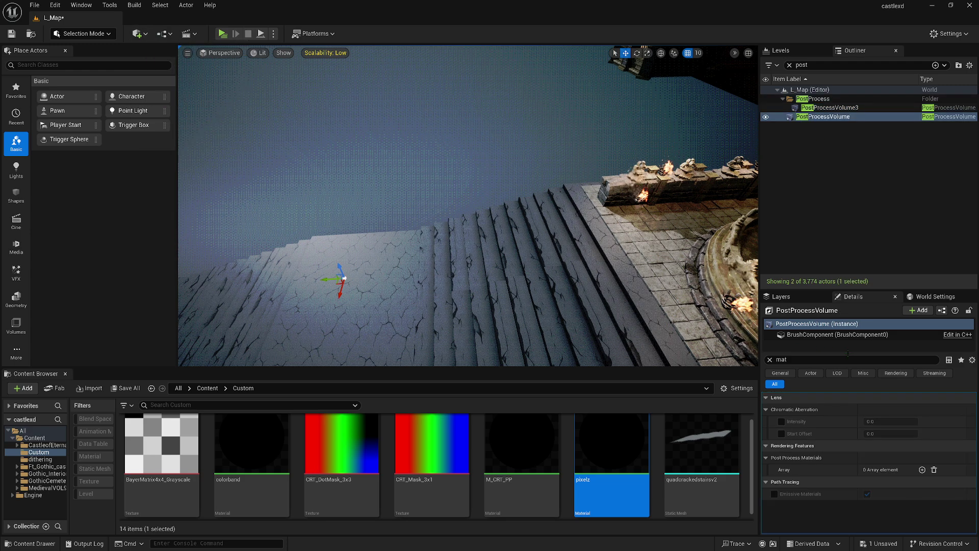
Add an asset reference entry to the new volume's post process materials and assign the pixelz material to it
{"action": "left_click", "coordinate": [921, 469]}
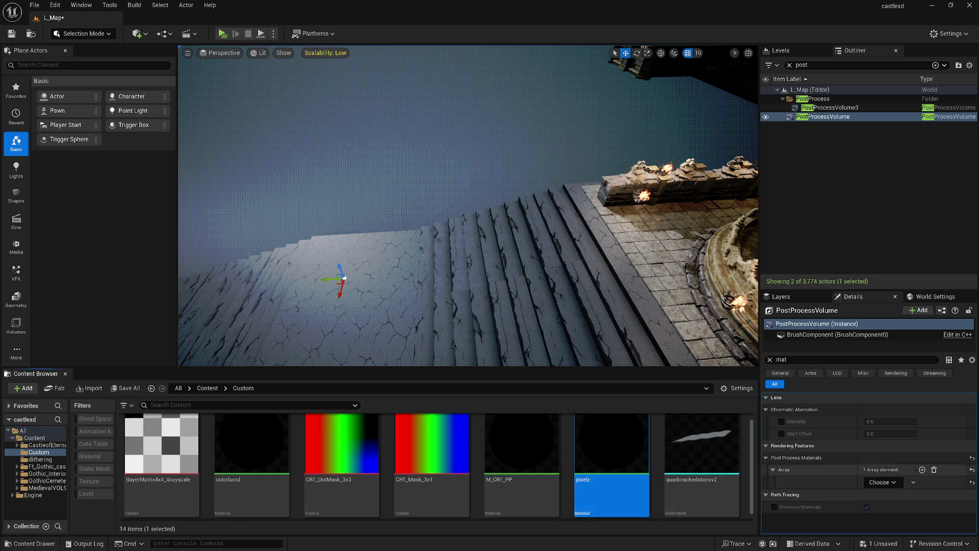
{"action": "left_click", "coordinate": [890, 483]}
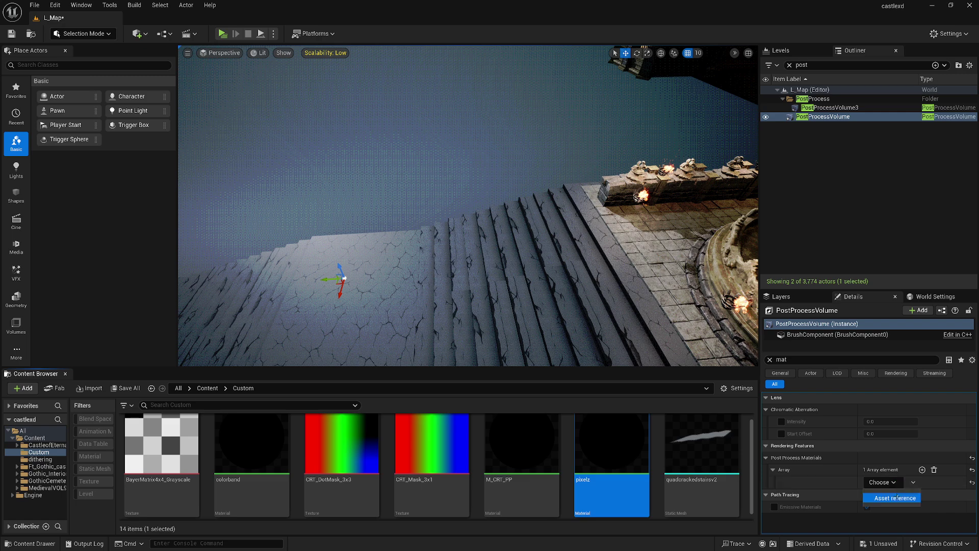
{"action": "left_click", "coordinate": [894, 496]}
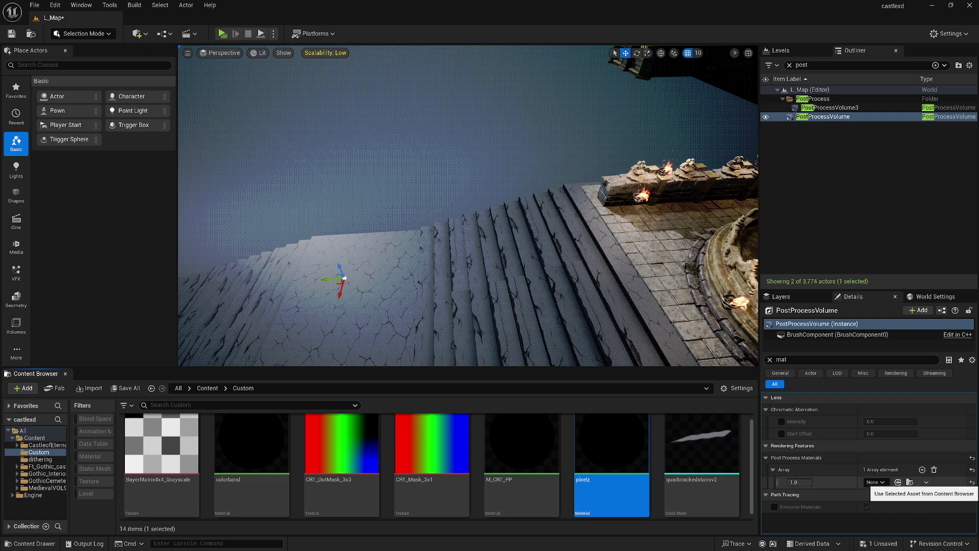
{"action": "left_click", "coordinate": [897, 482]}
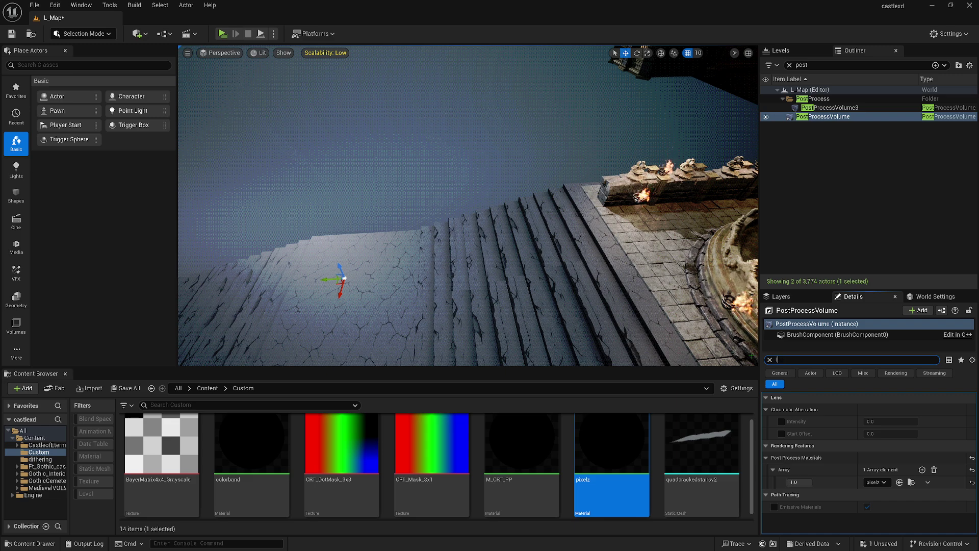
Filter the new volume's properties by "infinite", enable Infinite Extent (Unbound), and inspect the effect inside the castle
{"action": "type", "text": "e"}
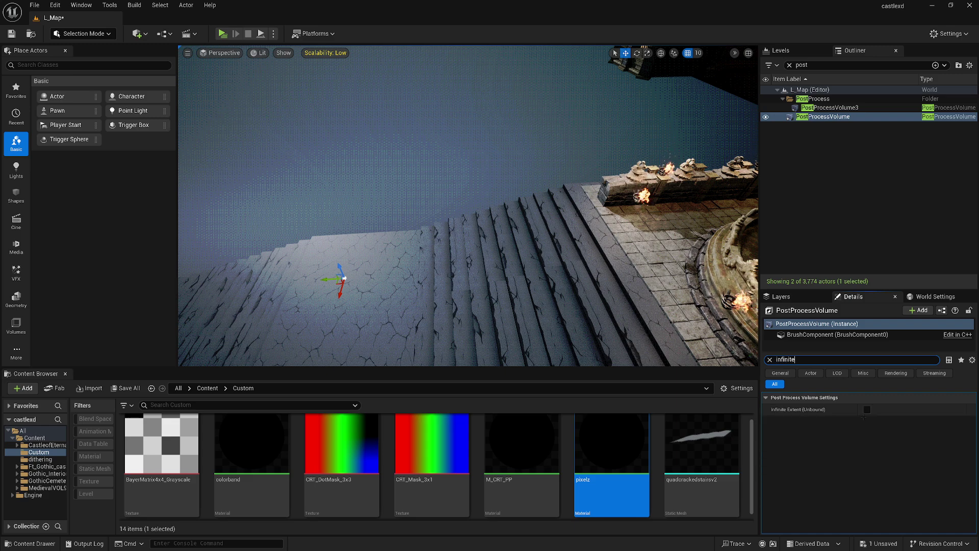
{"action": "left_click", "coordinate": [867, 410]}
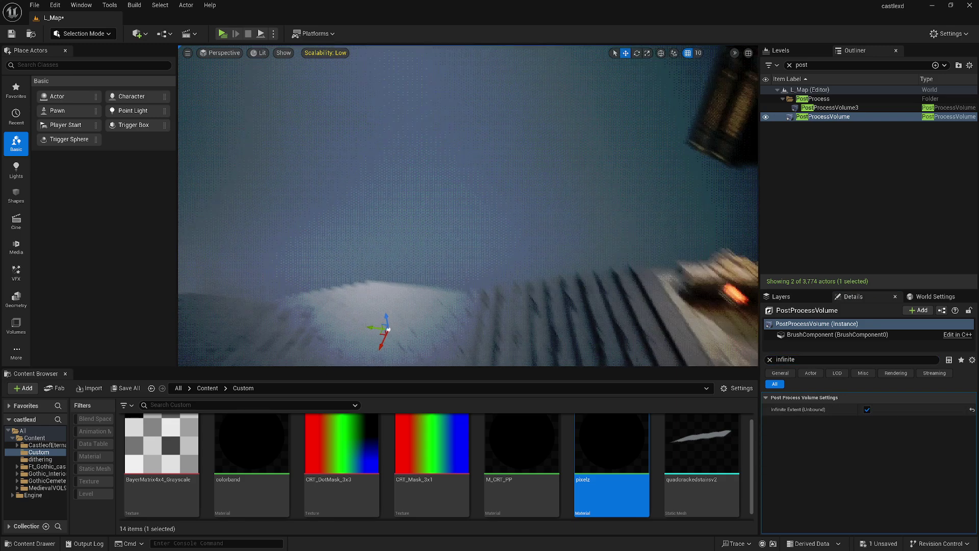
{"action": "mouse_move", "coordinate": [468, 206]}
{"action": "right_mouse_down"}
{"action": "mouse_move", "coordinate": [418, 196]}
{"action": "mouse_move", "coordinate": [408, 138]}
{"action": "mouse_move", "coordinate": [385, 128]}
{"action": "mouse_move", "coordinate": [408, 125]}
{"action": "mouse_move", "coordinate": [410, 200]}
{"action": "mouse_move", "coordinate": [468, 210]}
{"action": "mouse_move", "coordinate": [476, 199]}
{"action": "right_mouse_up"}
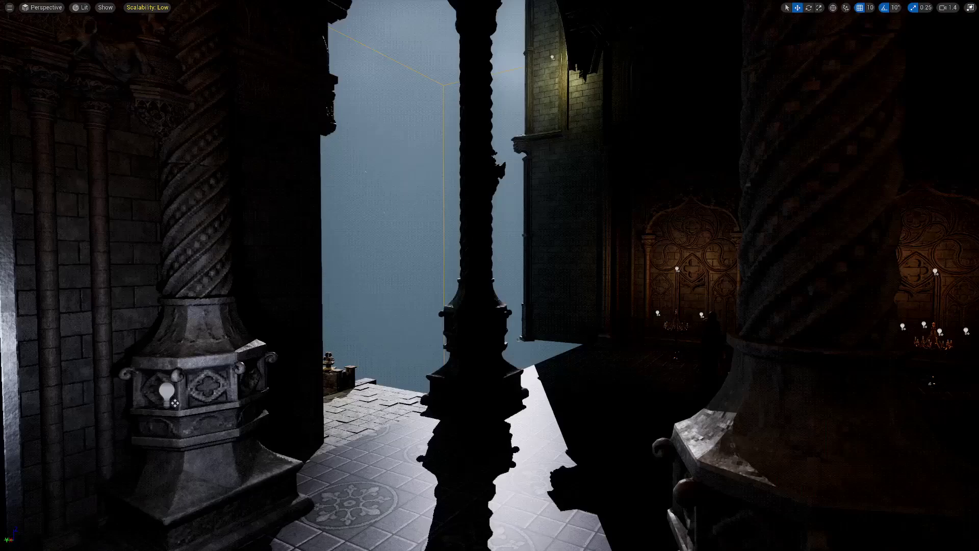
{"action": "right_click_drag", "start_coordinate": [475, 199], "coordinate": [569, 195]}
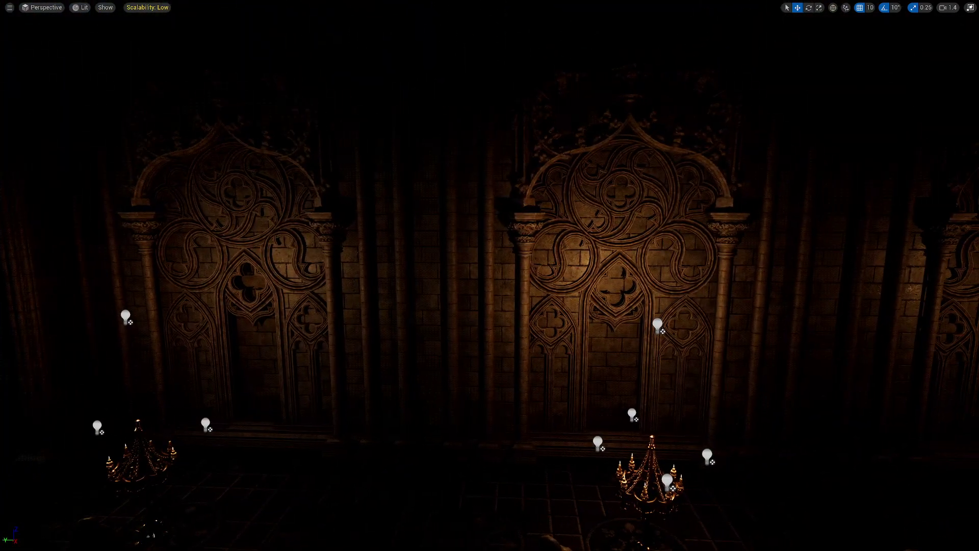